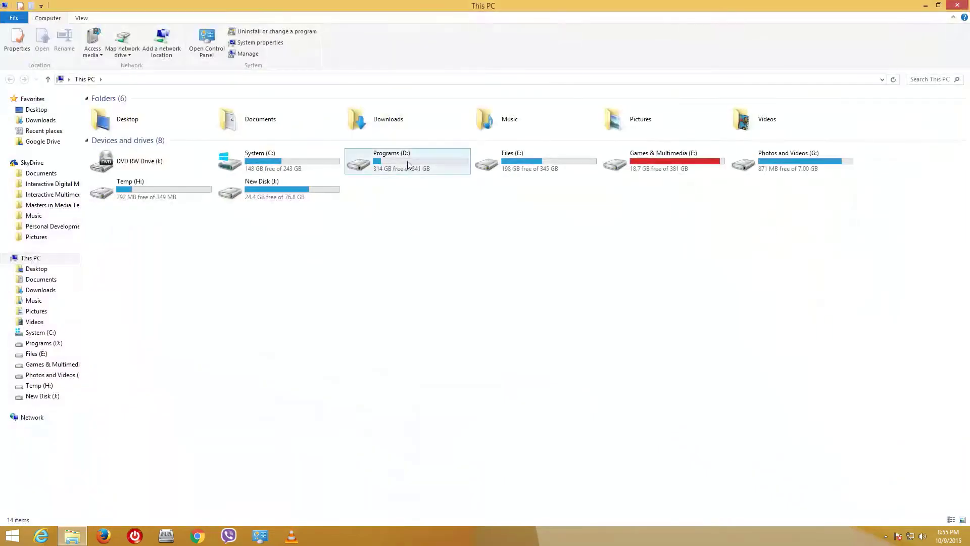
- Open the Video Editing Crash Course - TutorTube folder on the Files (E:) drive and look through its Images subfolder
{"action": "double_click", "coordinate": [529, 169]}
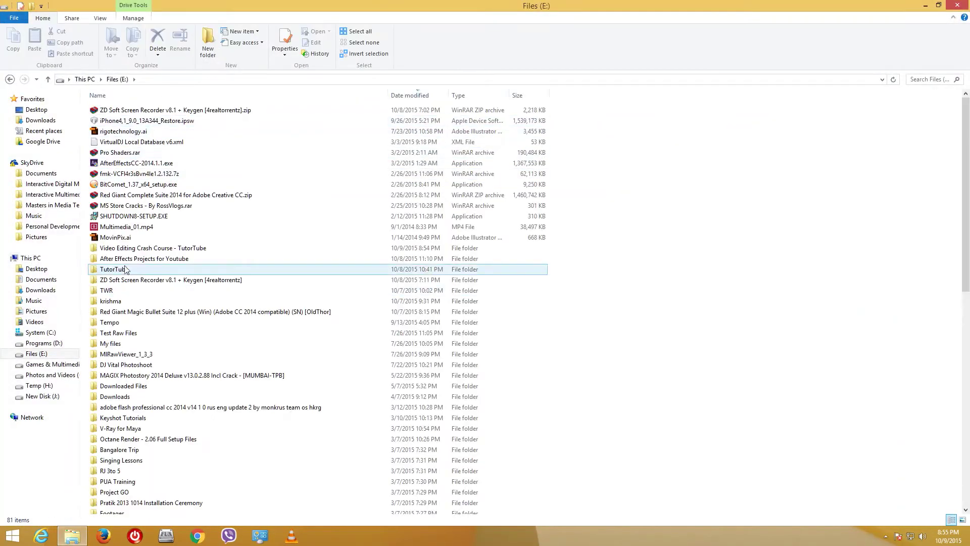
{"action": "double_click", "coordinate": [142, 248]}
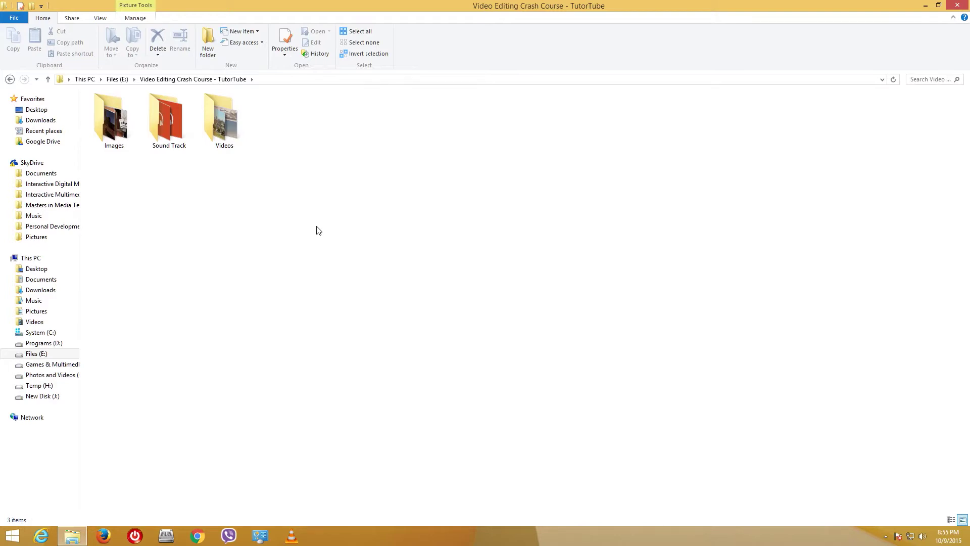
{"action": "mouse_move", "coordinate": [222, 129]}
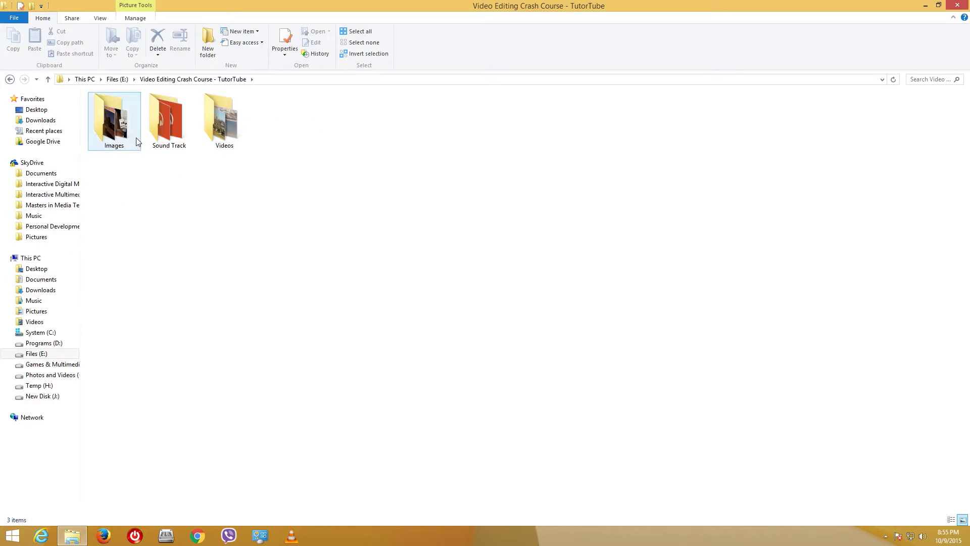
{"action": "double_click", "coordinate": [111, 124]}
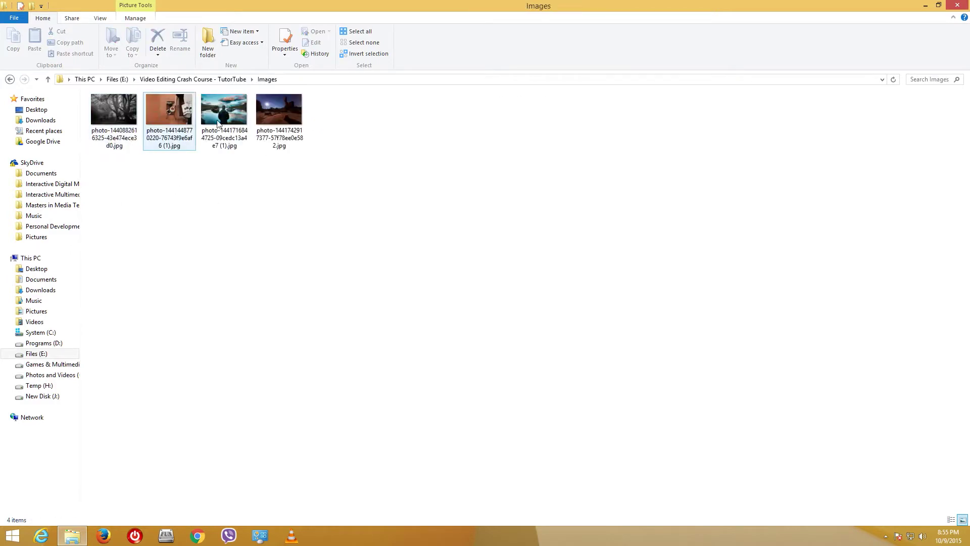
{"action": "left_click", "coordinate": [221, 79]}
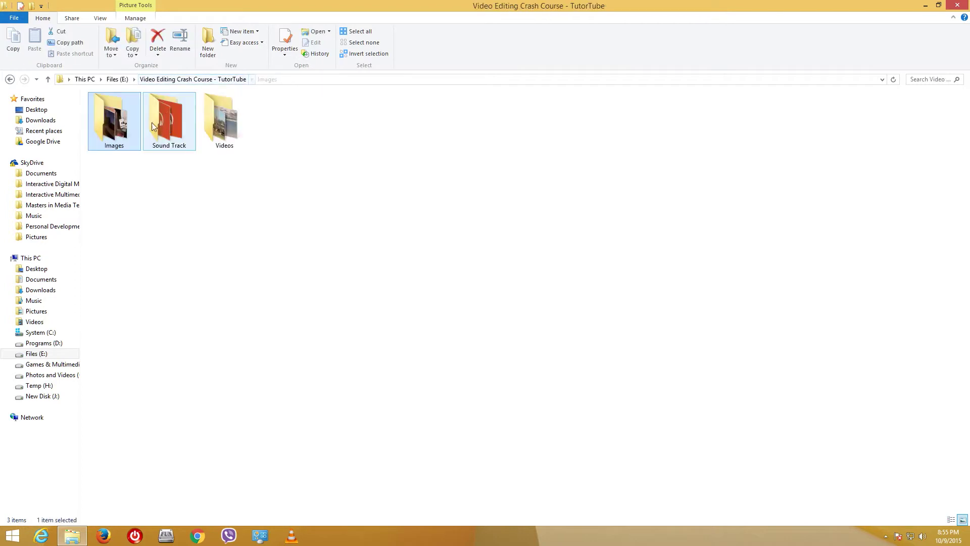
- Look through the Sound Track and Videos subfolders of the course folder and close the file window
{"action": "double_click", "coordinate": [165, 114]}
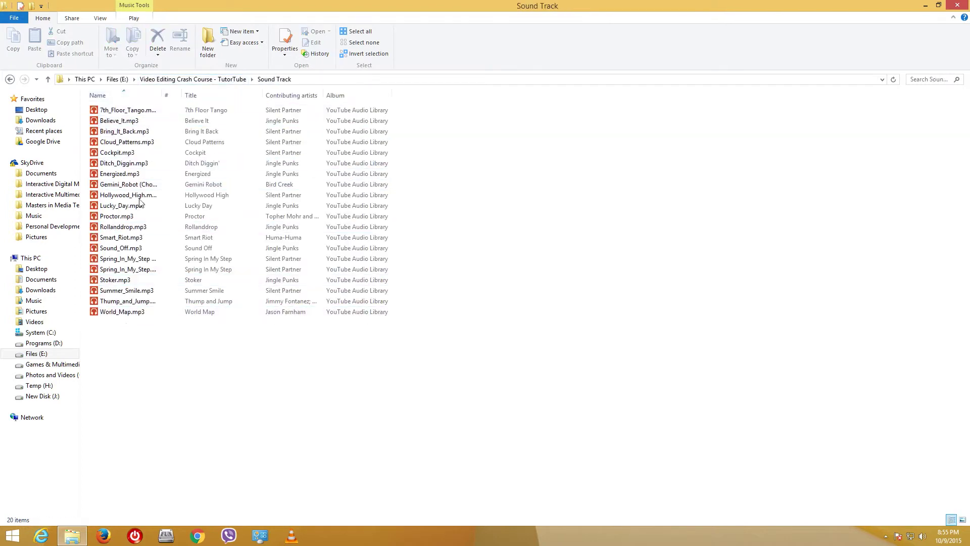
{"action": "left_click", "coordinate": [204, 81]}
{"action": "double_click", "coordinate": [229, 134]}
{"action": "left_click_drag", "start_coordinate": [309, 197], "coordinate": [71, 107]}
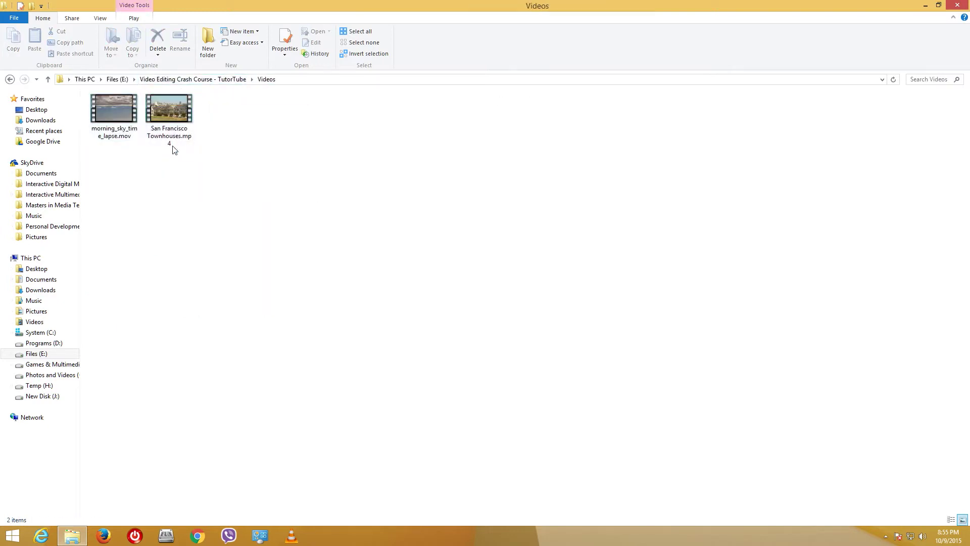
{"action": "left_click", "coordinate": [125, 137]}
{"action": "left_click", "coordinate": [222, 82]}
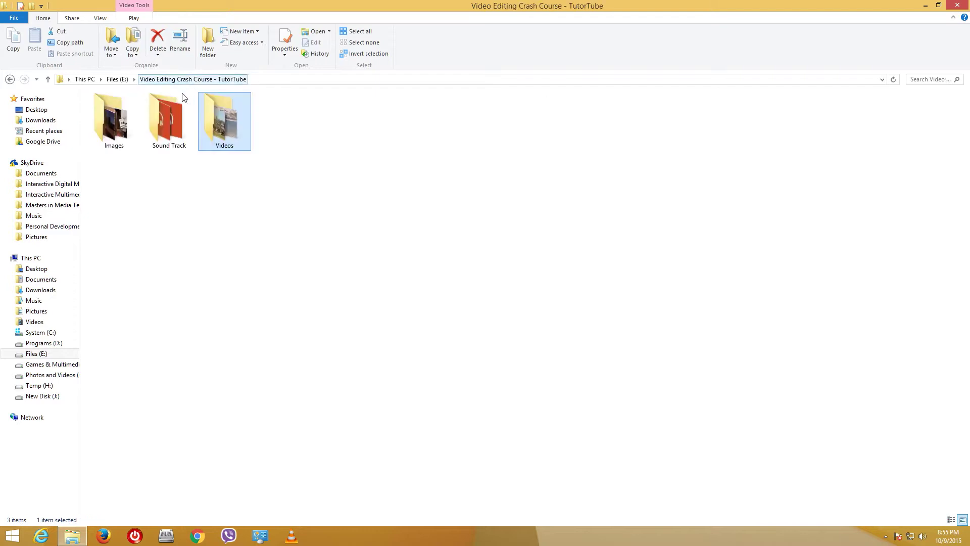
{"action": "left_click_drag", "start_coordinate": [393, 202], "coordinate": [108, 125]}
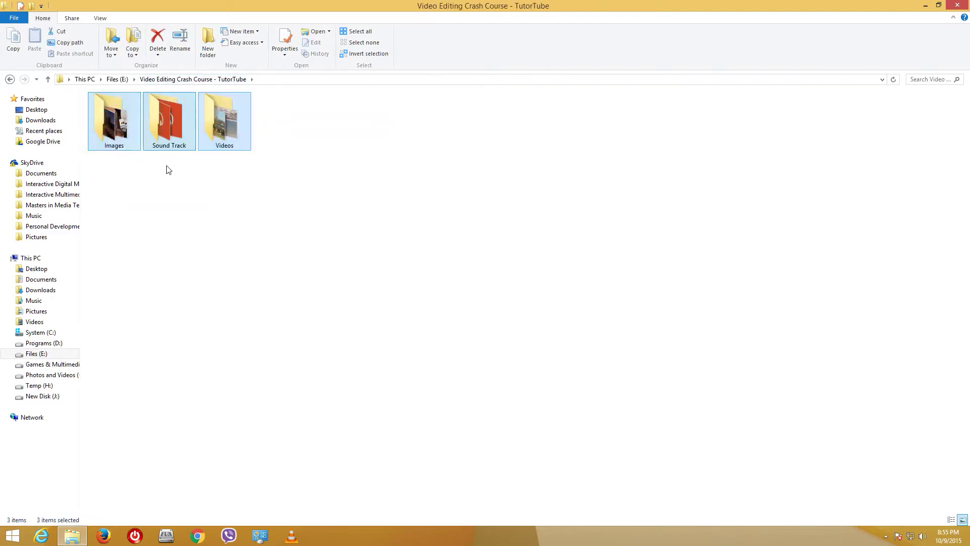
{"action": "left_click", "coordinate": [280, 205]}
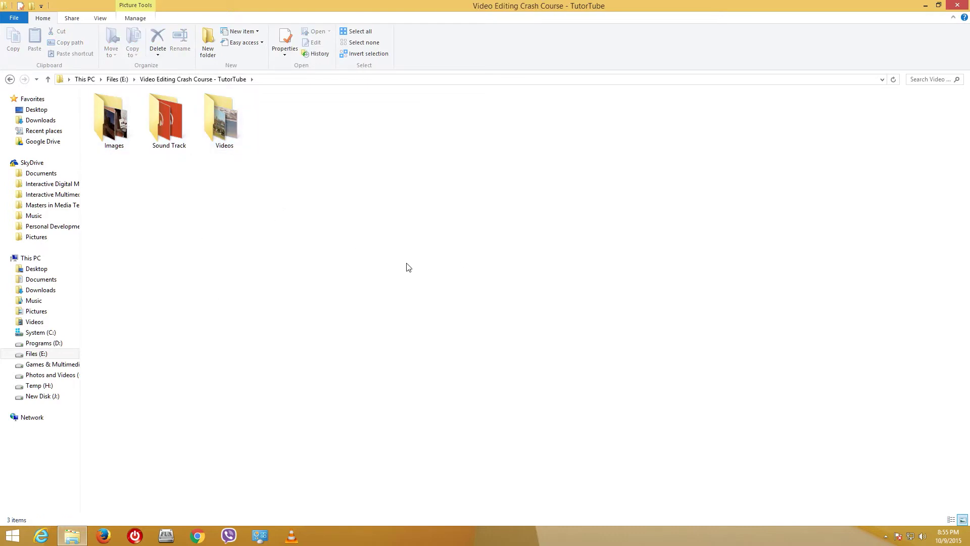
{"action": "left_click_drag", "start_coordinate": [338, 192], "coordinate": [146, 174]}
{"action": "left_click", "coordinate": [958, 5]}
- Search the installed programs for Premiere and launch Adobe Premiere Pro CC 2014
{"action": "key", "text": "super"}
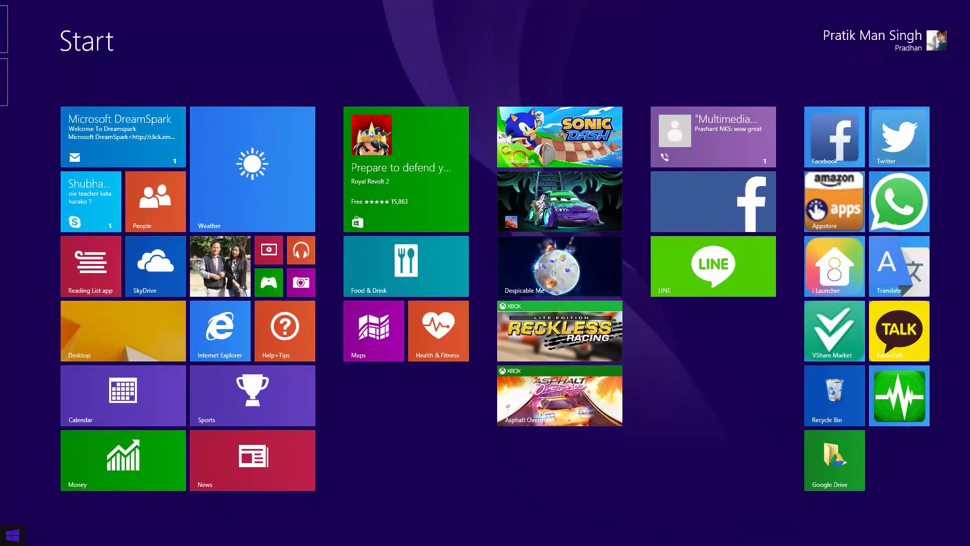
{"action": "type", "text": "premiere Pro CC 2014"}
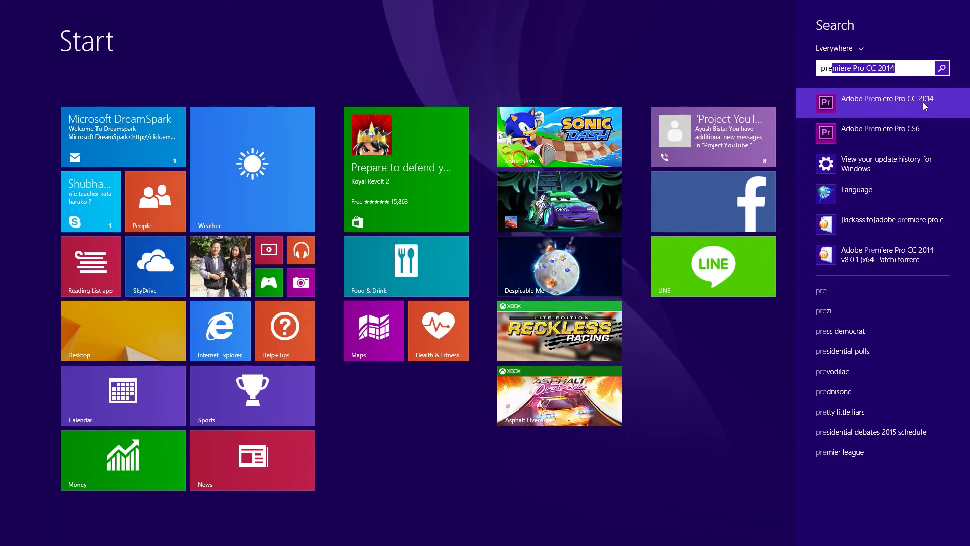
{"action": "left_click", "coordinate": [911, 102]}
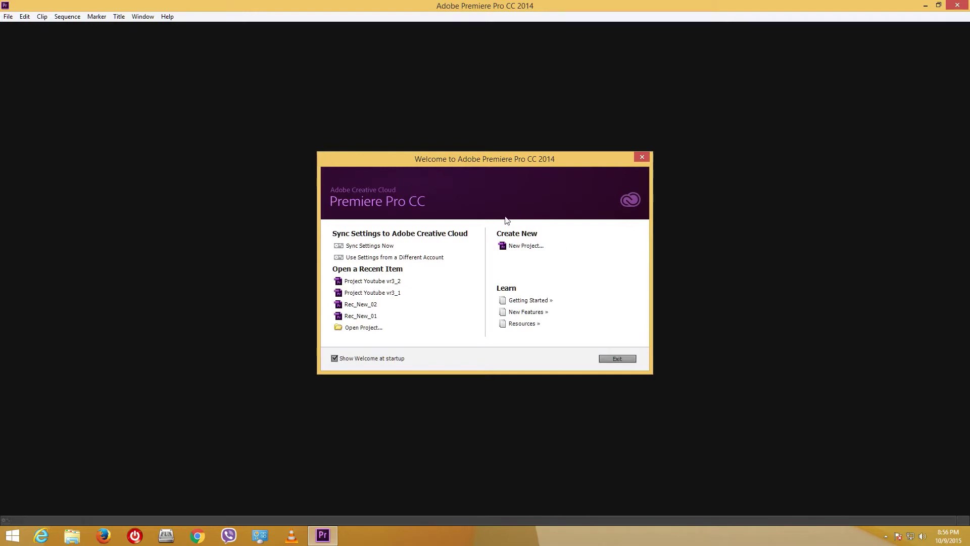
- Start a new project and set its location to the Video Editing Crash Course - TutorTube folder on the E: drive
{"action": "left_click", "coordinate": [516, 248]}
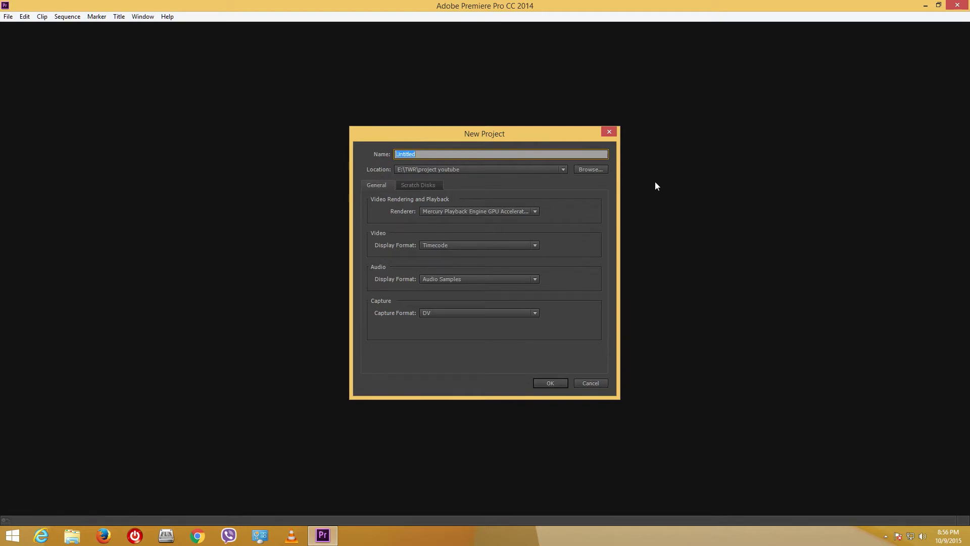
{"action": "left_click", "coordinate": [591, 169]}
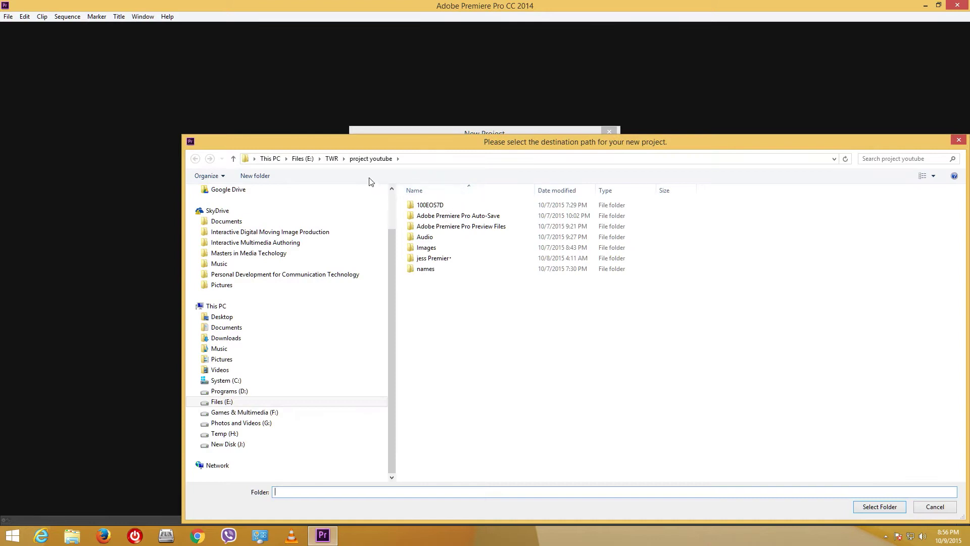
{"action": "left_click_drag", "start_coordinate": [389, 247], "coordinate": [390, 196]}
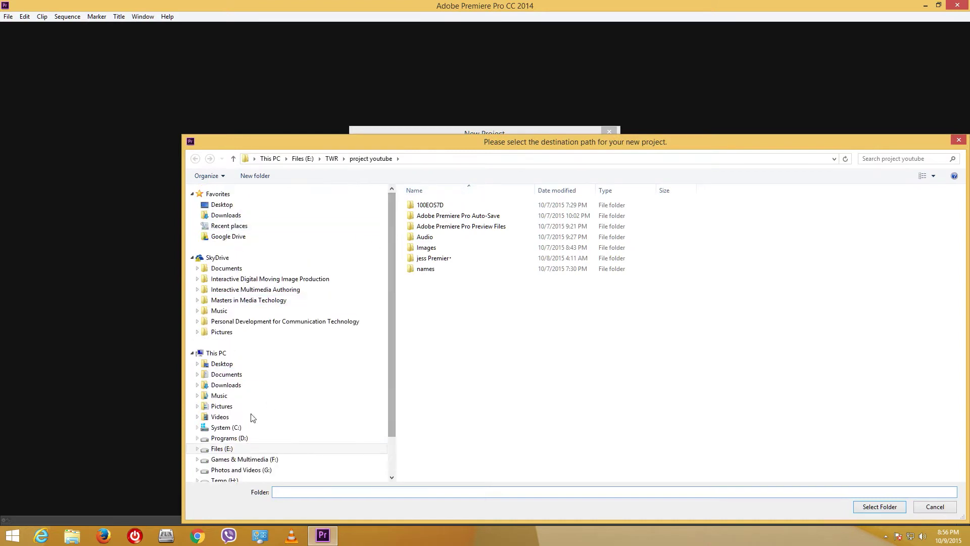
{"action": "left_click", "coordinate": [222, 448]}
{"action": "left_click", "coordinate": [451, 205]}
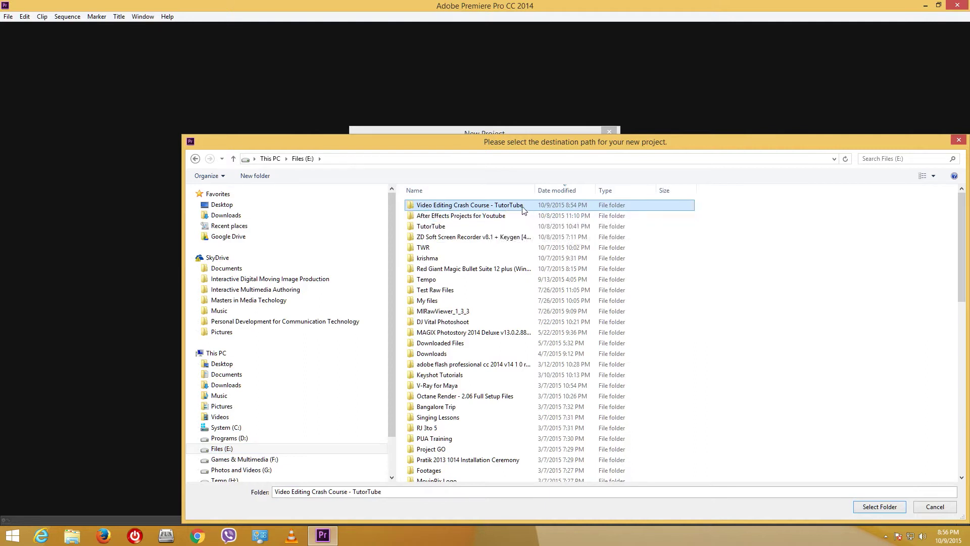
{"action": "left_click", "coordinate": [893, 508]}
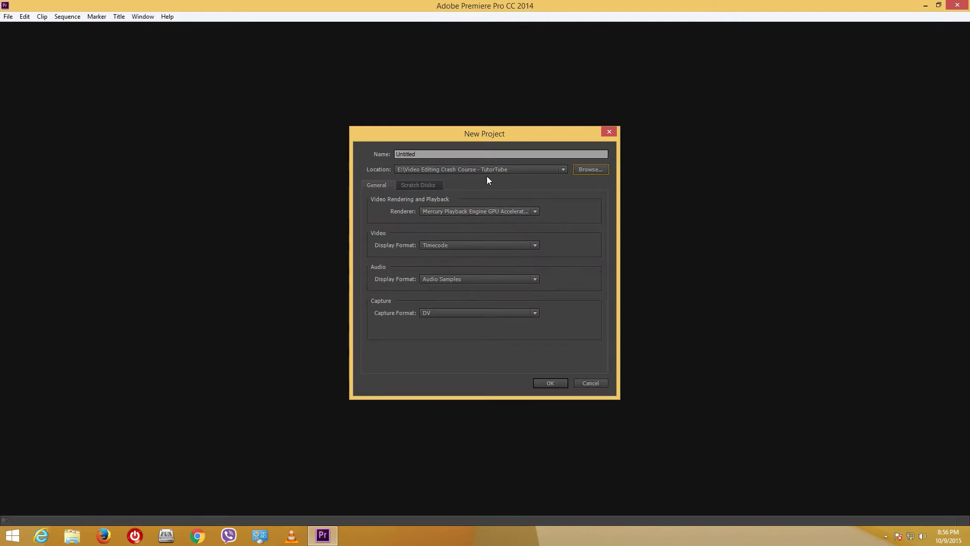
- Name the project "My First Edit for TutotTube" and create it
{"action": "left_click_drag", "start_coordinate": [485, 153], "coordinate": [368, 155]}
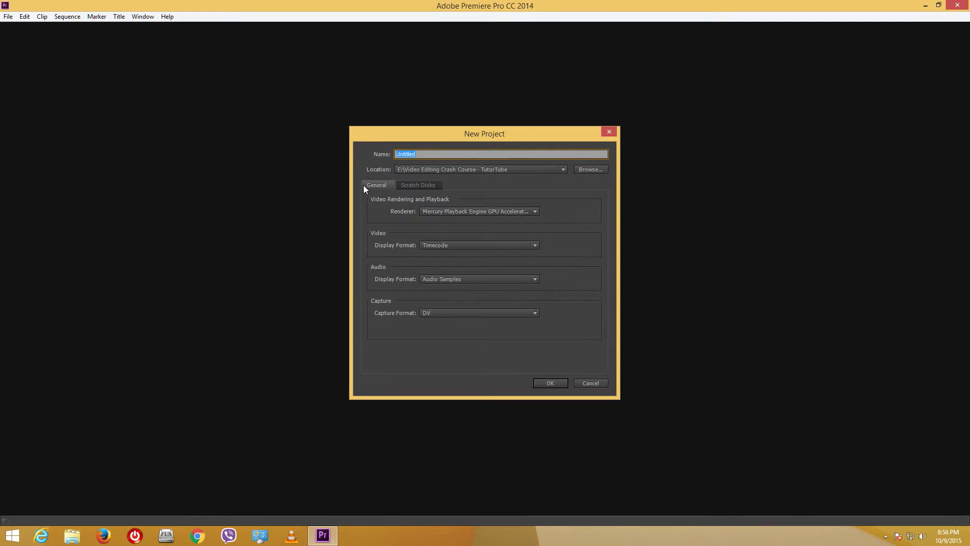
{"action": "type", "text": "My First Edit for TutotTube"}
{"action": "left_click", "coordinate": [550, 384]}
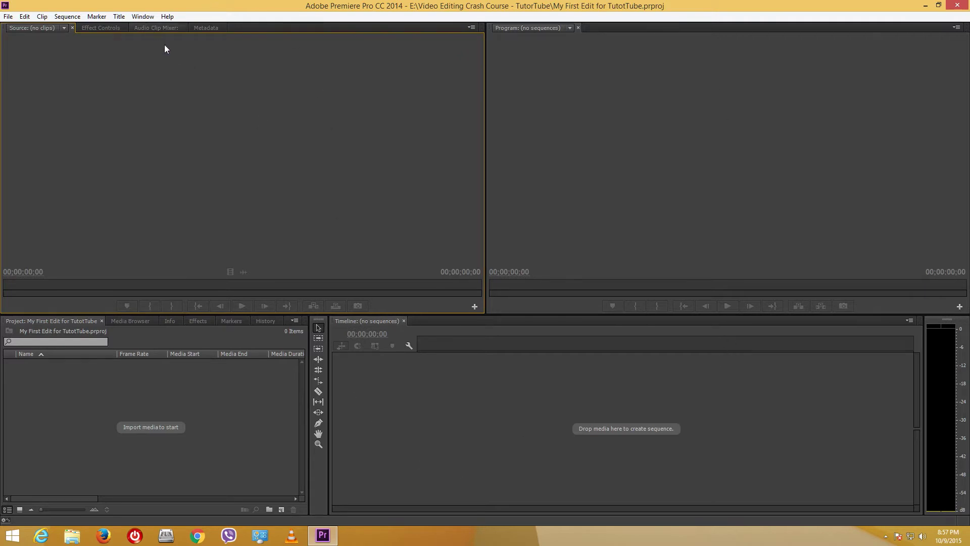
- Reset the Editing workspace to its original layout
{"action": "left_click", "coordinate": [143, 16]}
{"action": "mouse_move", "coordinate": [144, 28]}
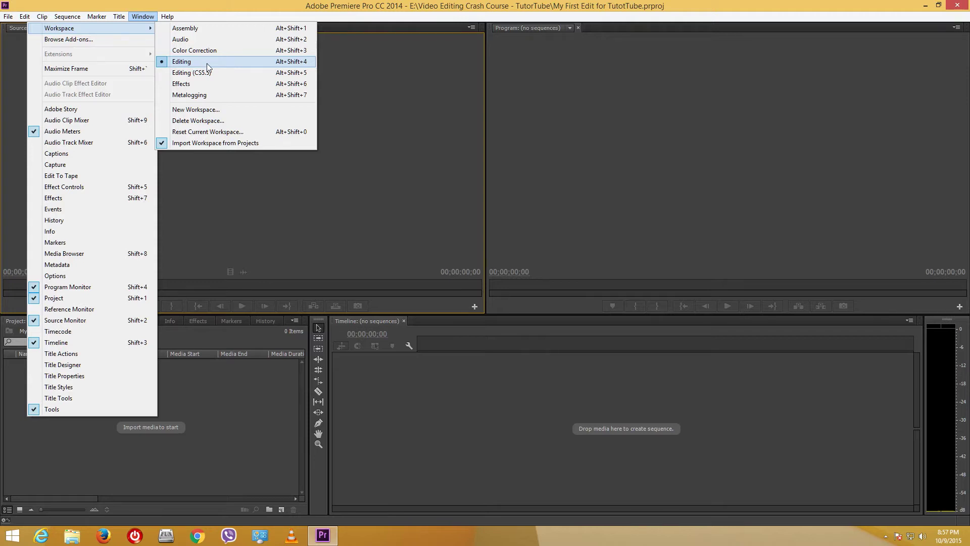
{"action": "left_click", "coordinate": [199, 133]}
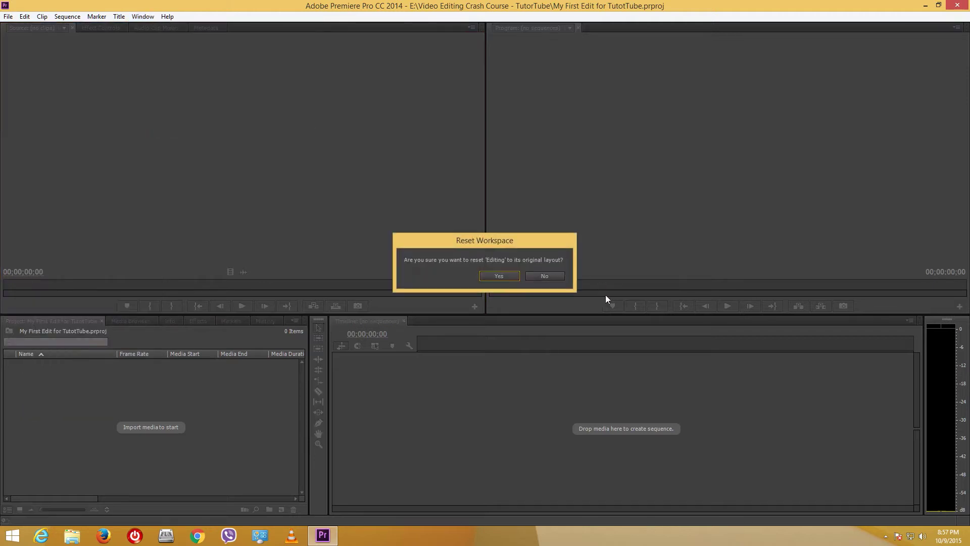
{"action": "left_click", "coordinate": [498, 278]}
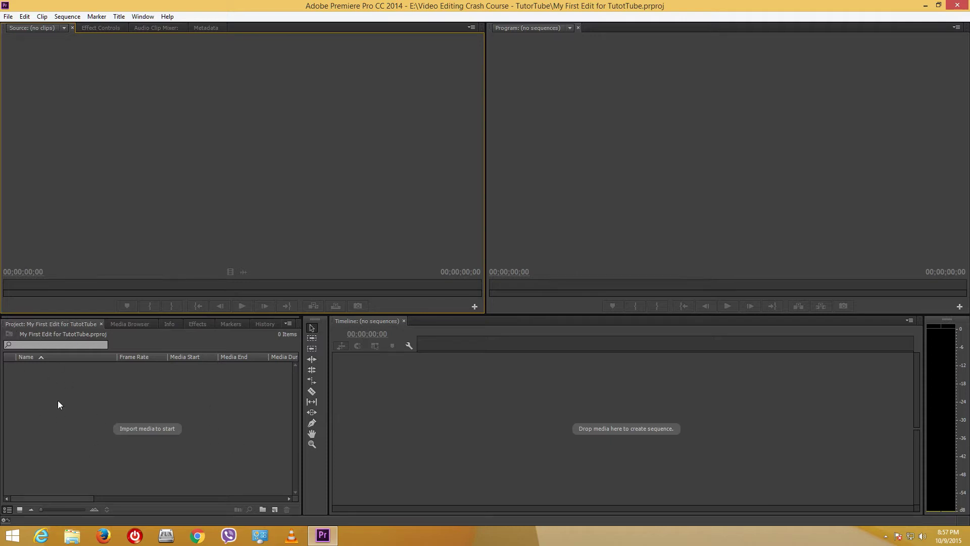
{"action": "double_click", "coordinate": [187, 392]}
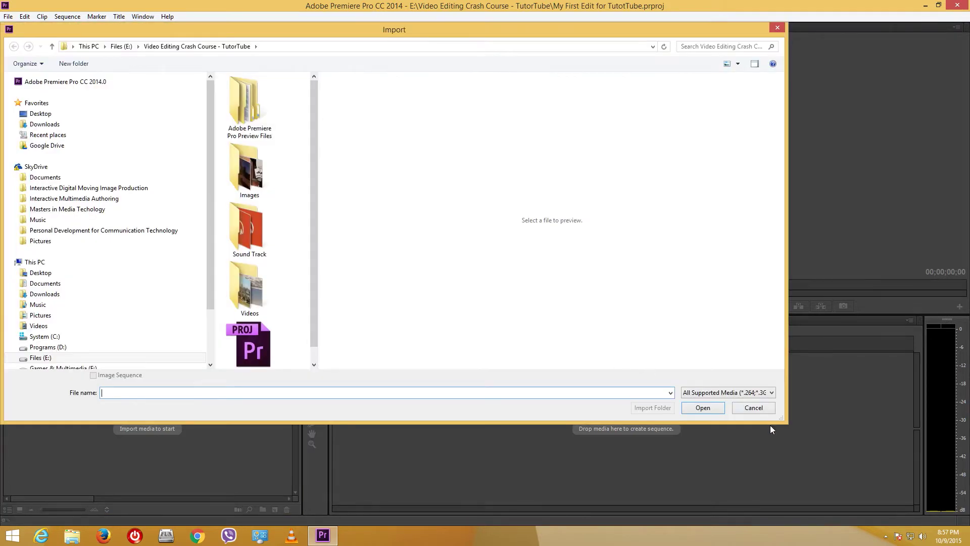
{"action": "left_click", "coordinate": [753, 408]}
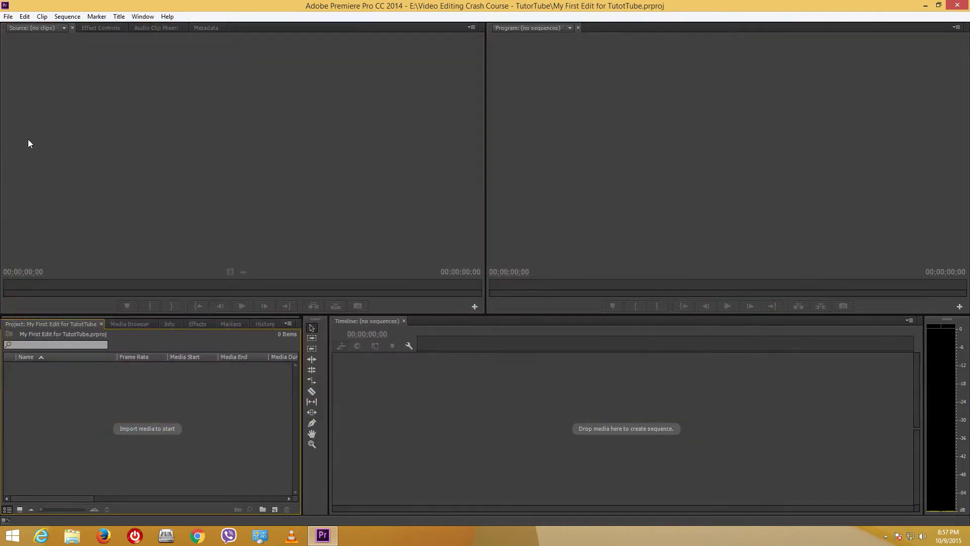
{"action": "left_click", "coordinate": [8, 16]}
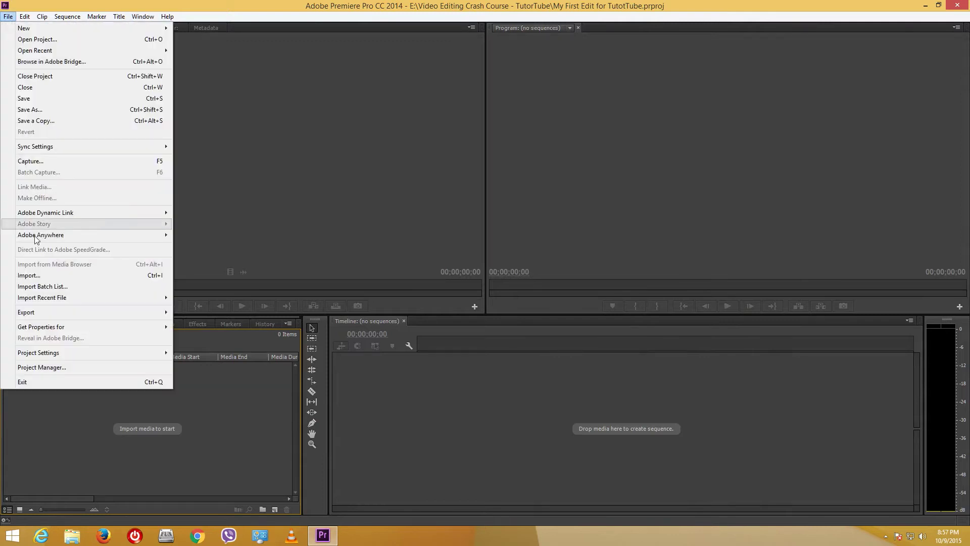
{"action": "left_click", "coordinate": [29, 275]}
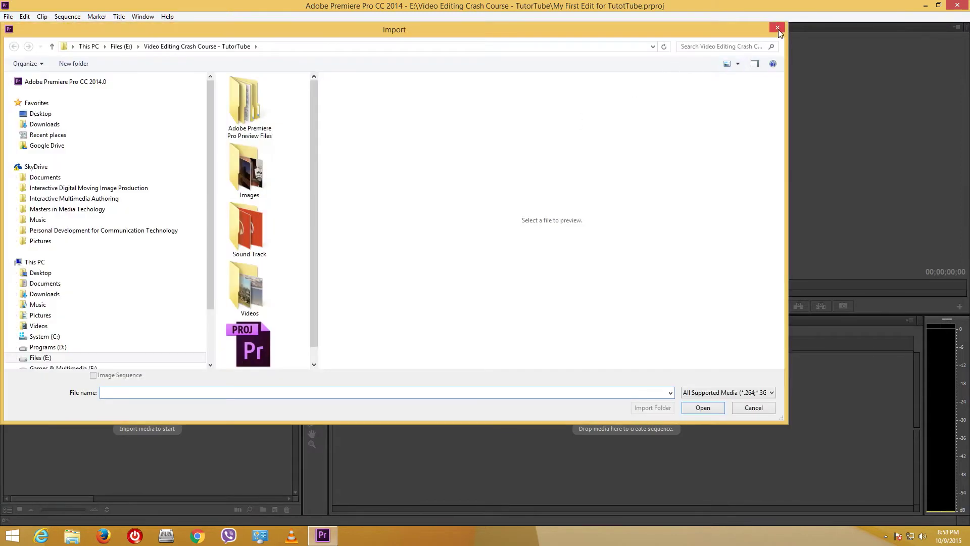
{"action": "left_click", "coordinate": [777, 29]}
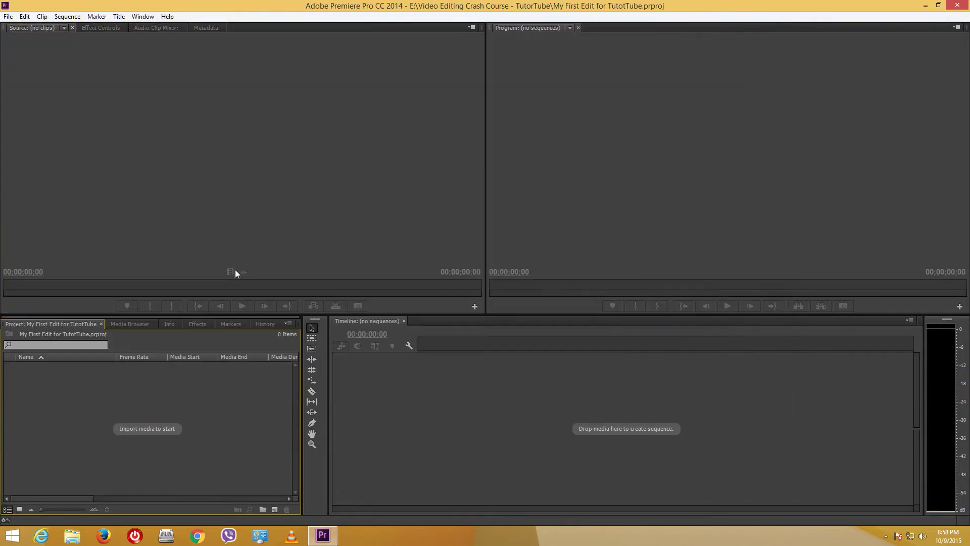
- Import the whole Images folder from the Video Editing Crash Course - TutorTube folder into the project
{"action": "double_click", "coordinate": [165, 412]}
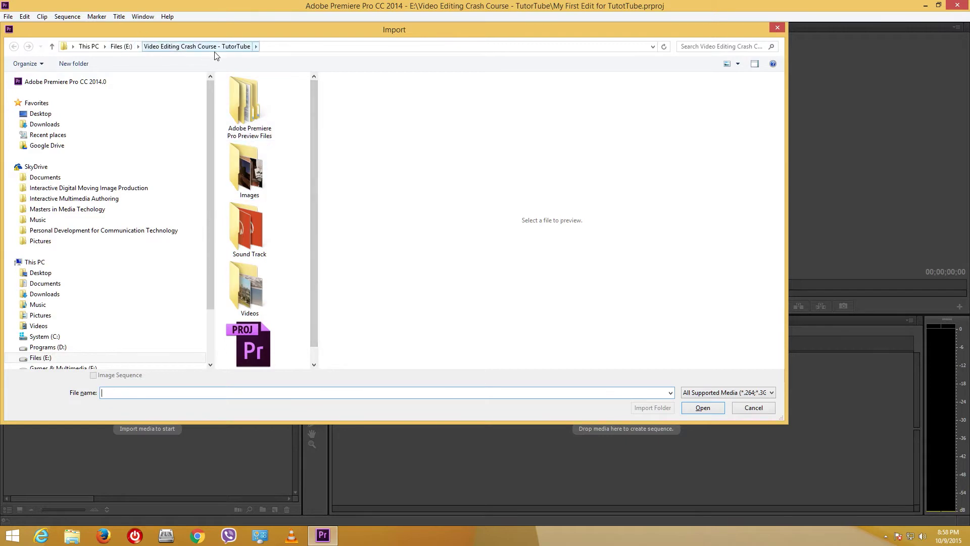
{"action": "left_click", "coordinate": [120, 46]}
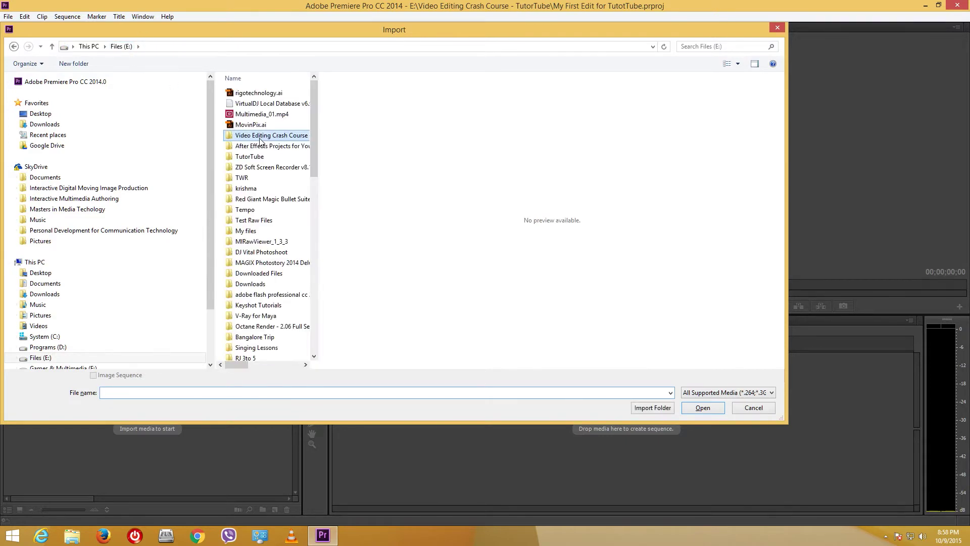
{"action": "double_click", "coordinate": [260, 140]}
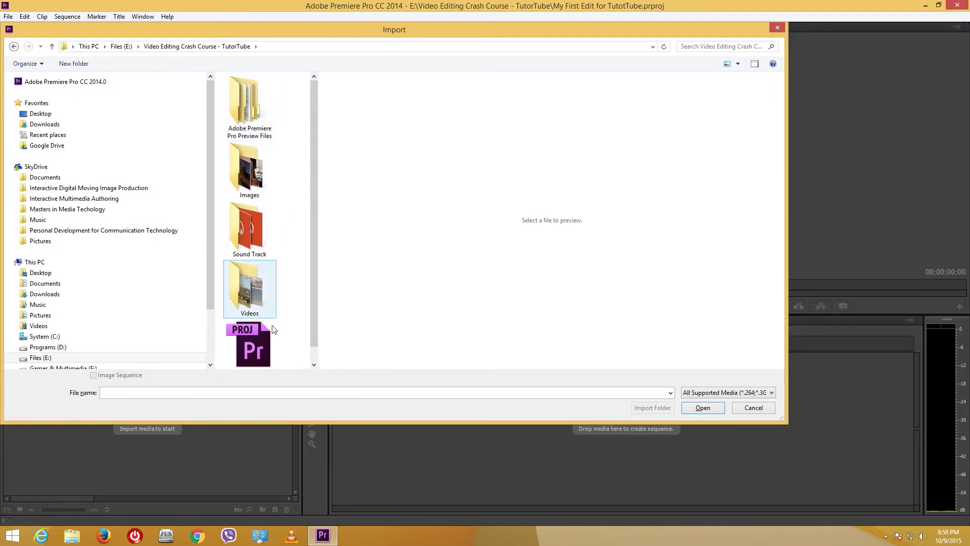
{"action": "left_click", "coordinate": [252, 176]}
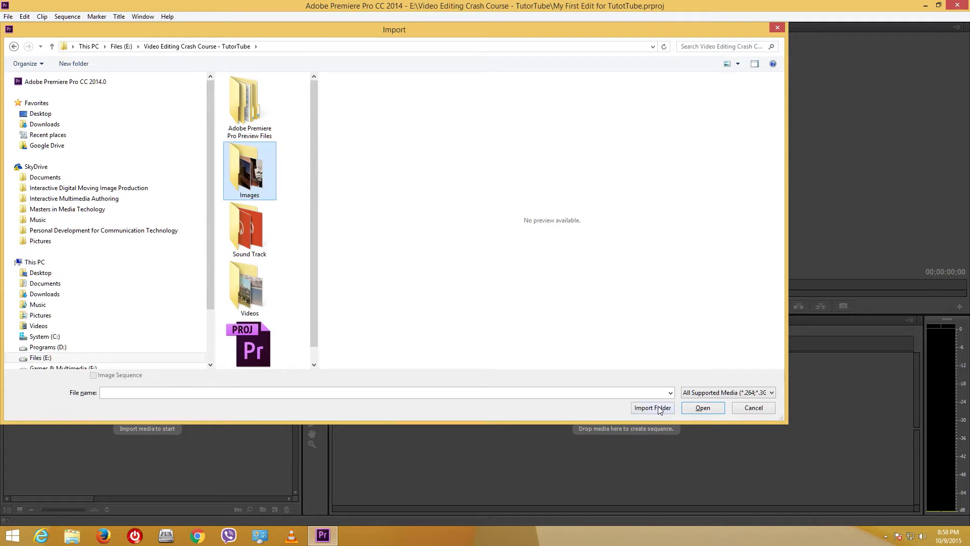
{"action": "left_click", "coordinate": [656, 407]}
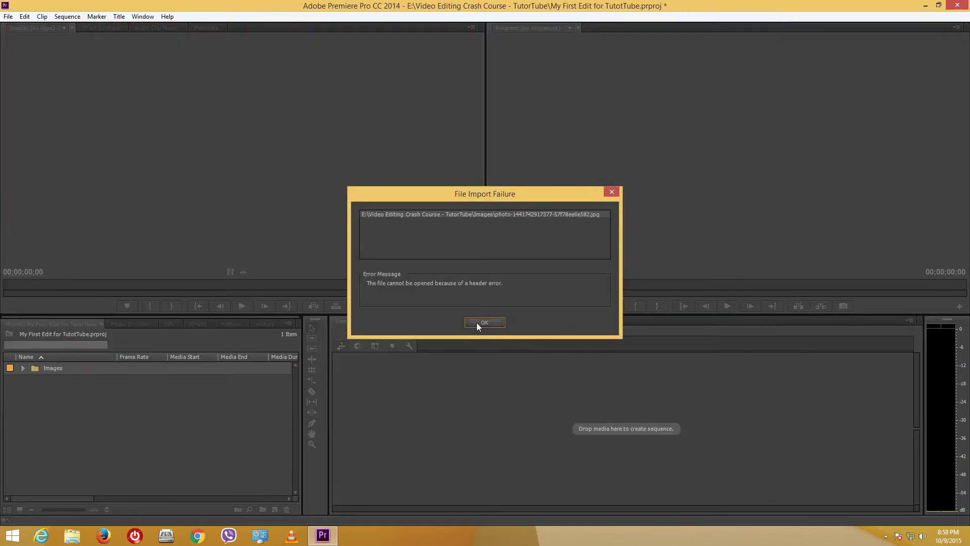
{"action": "left_click", "coordinate": [484, 322]}
- Import the whole Sound Track folder from the Video Editing Crash Course - TutorTube folder into the project
{"action": "double_click", "coordinate": [100, 389]}
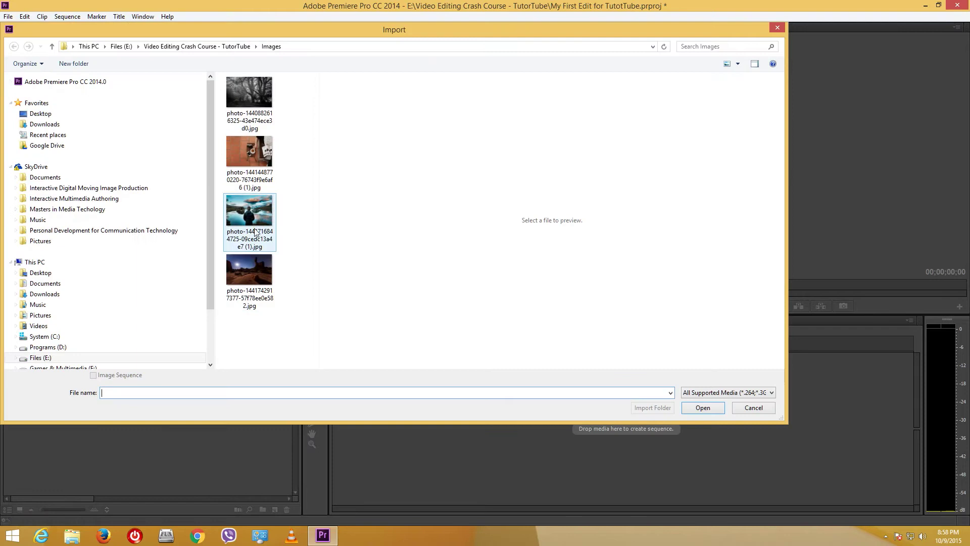
{"action": "left_click", "coordinate": [197, 46]}
{"action": "left_click", "coordinate": [250, 228]}
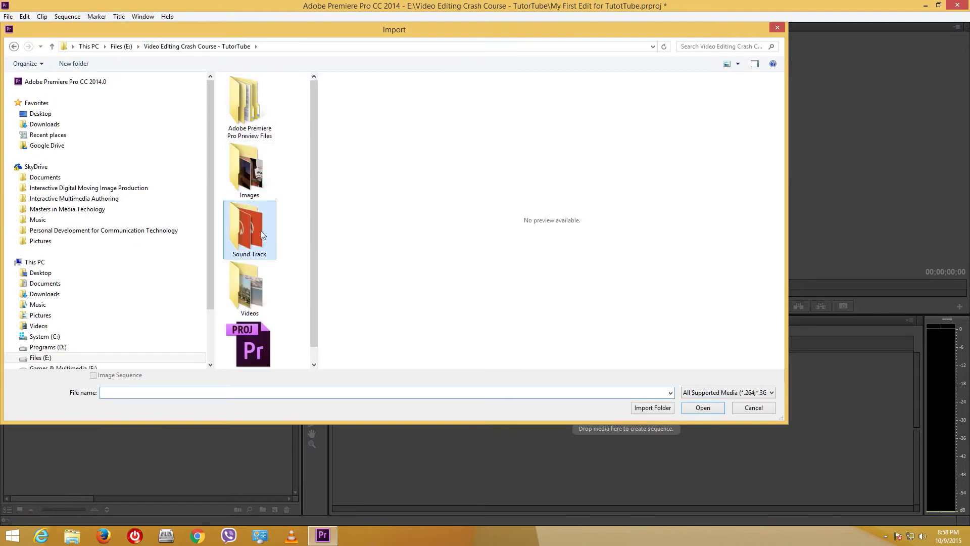
{"action": "left_click", "coordinate": [651, 408]}
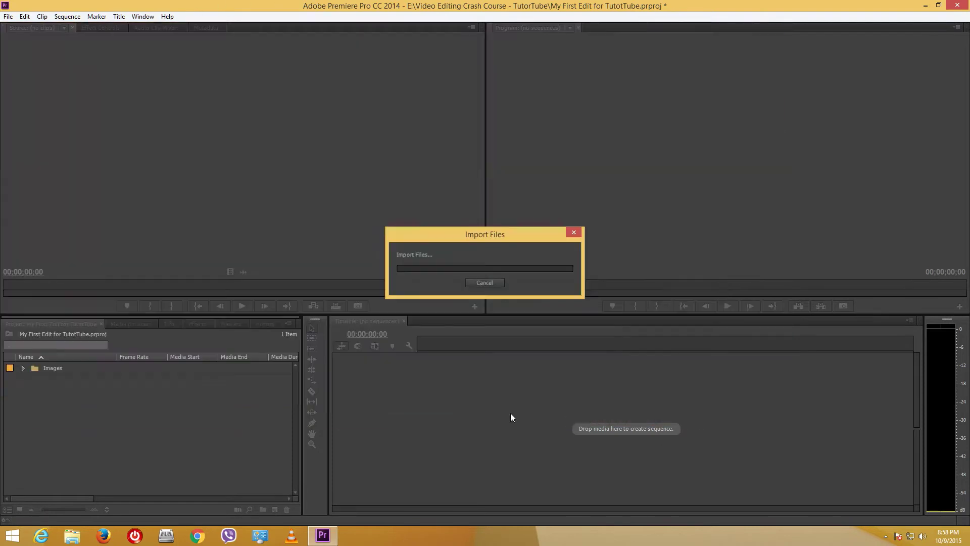
- Import the whole Videos folder from the Video Editing Crash Course - TutorTube folder into the project
{"action": "double_click", "coordinate": [128, 414]}
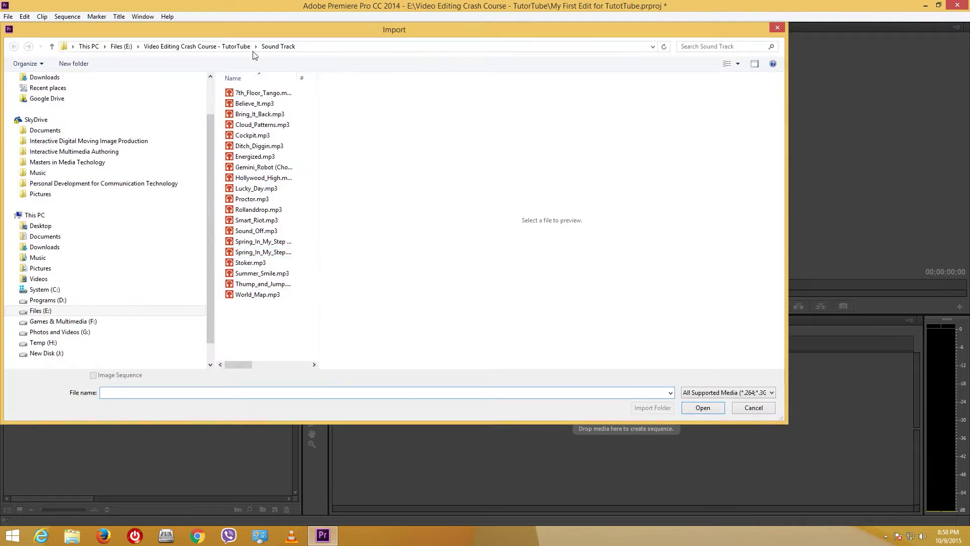
{"action": "left_click", "coordinate": [235, 46]}
{"action": "left_click", "coordinate": [247, 288]}
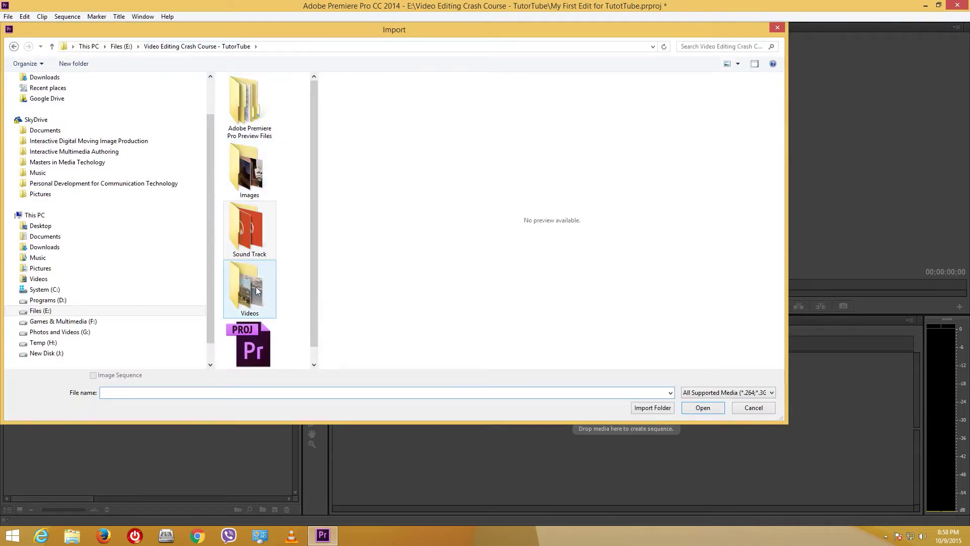
{"action": "left_click", "coordinate": [651, 409]}
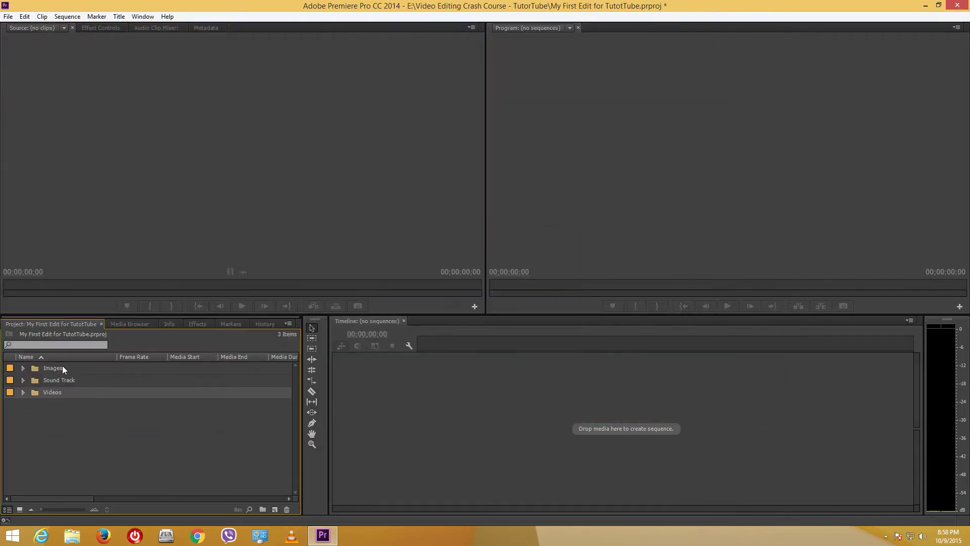
{"action": "double_click", "coordinate": [111, 436]}
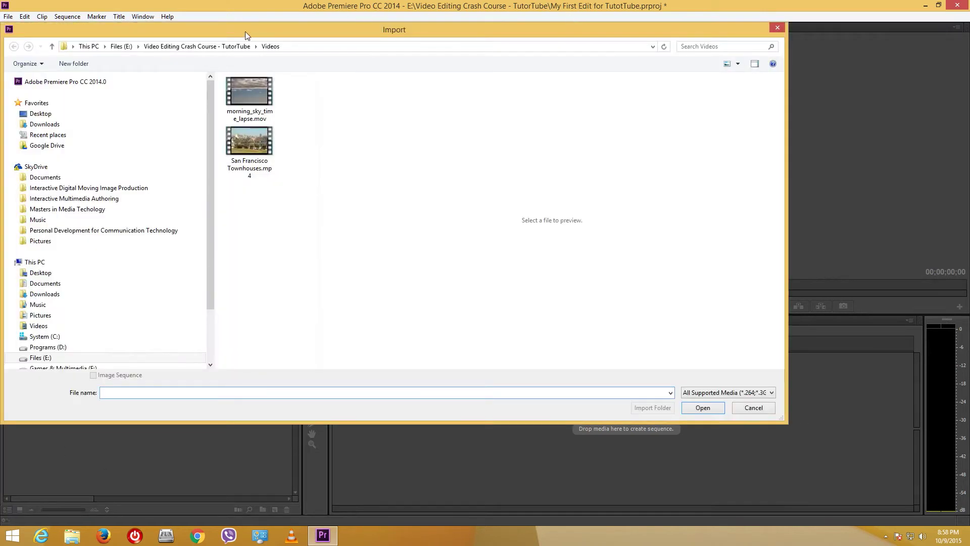
{"action": "left_click", "coordinate": [222, 47]}
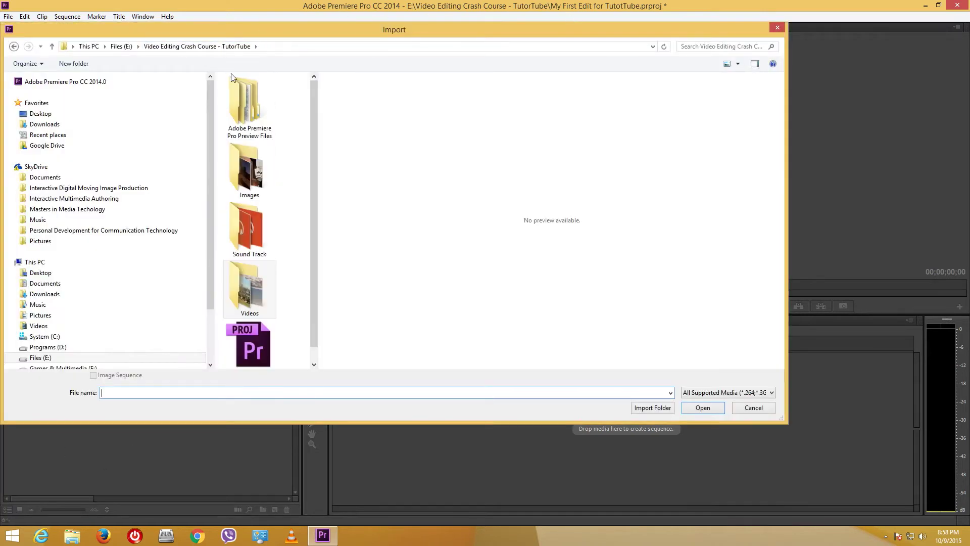
{"action": "left_click", "coordinate": [121, 46]}
{"action": "left_click", "coordinate": [250, 135]}
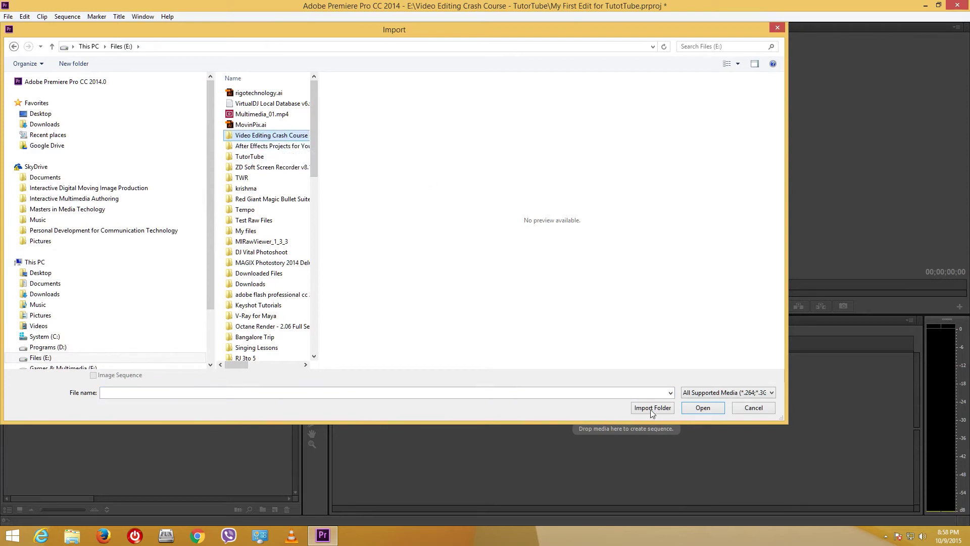
{"action": "double_click", "coordinate": [287, 141]}
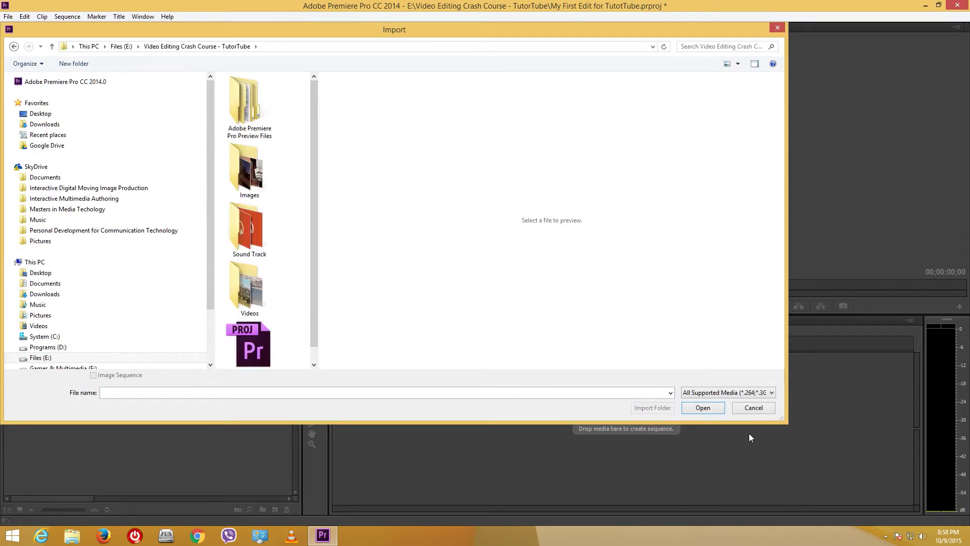
{"action": "left_click", "coordinate": [750, 408]}
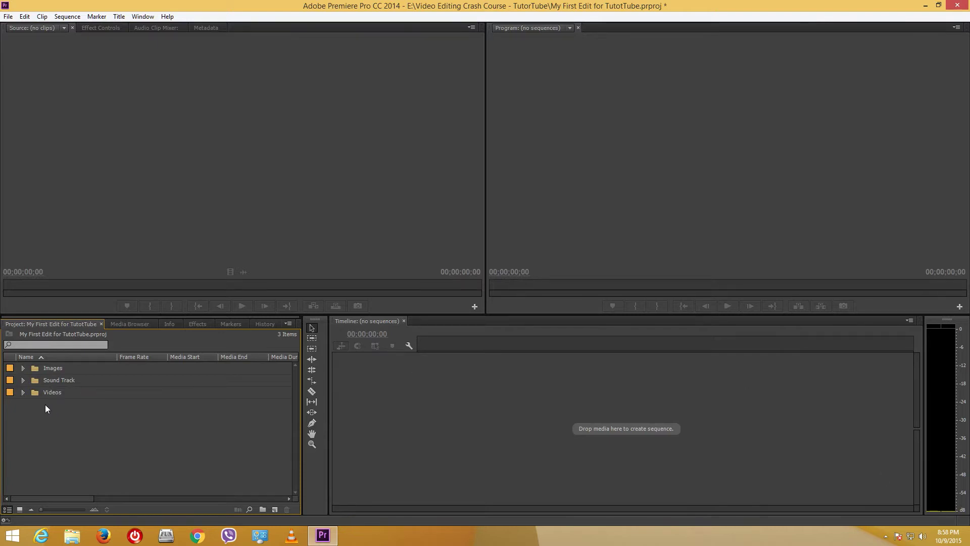
- Create a new sequence from the morning_sky_time_lapse clip in the Videos bin, using that clip's settings
{"action": "left_click", "coordinate": [23, 392]}
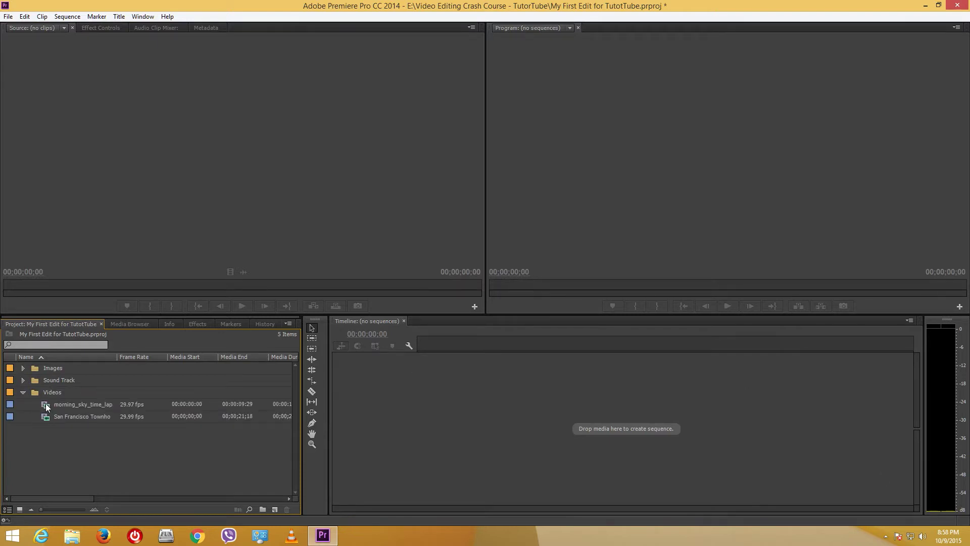
{"action": "left_click", "coordinate": [44, 403]}
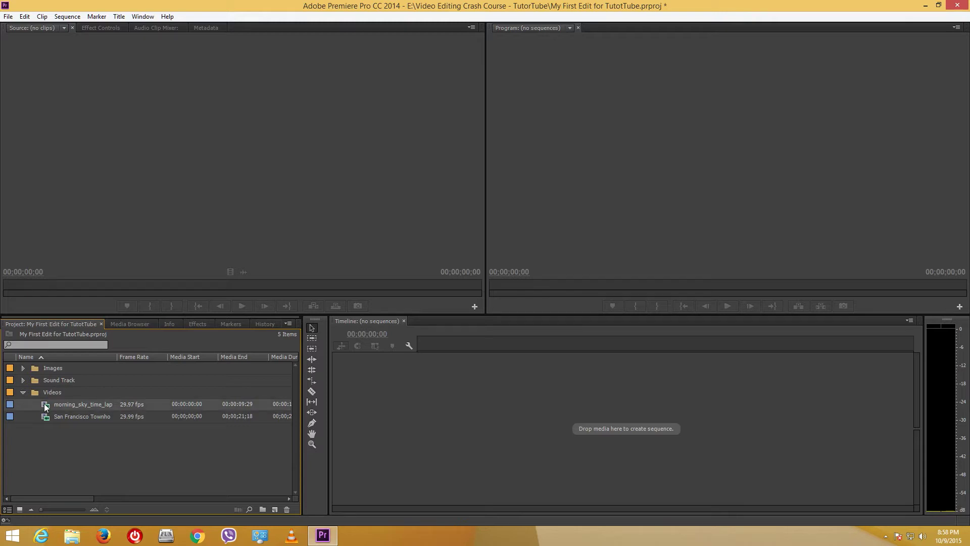
{"action": "left_click_drag", "start_coordinate": [45, 407], "coordinate": [261, 473]}
{"action": "left_click_drag", "start_coordinate": [274, 510], "coordinate": [270, 511]}
{"action": "left_click_drag", "start_coordinate": [276, 510], "coordinate": [275, 510]}
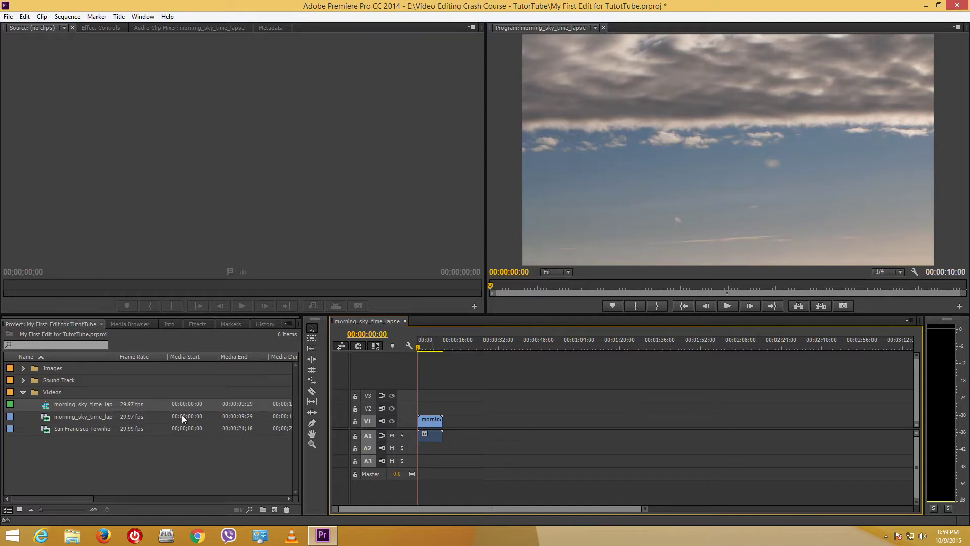
- Move the morning_sky_time_lapse sequence out of the Videos bin to the project's root level and collapse the bin
{"action": "left_click", "coordinate": [22, 393]}
{"action": "left_click", "coordinate": [23, 393]}
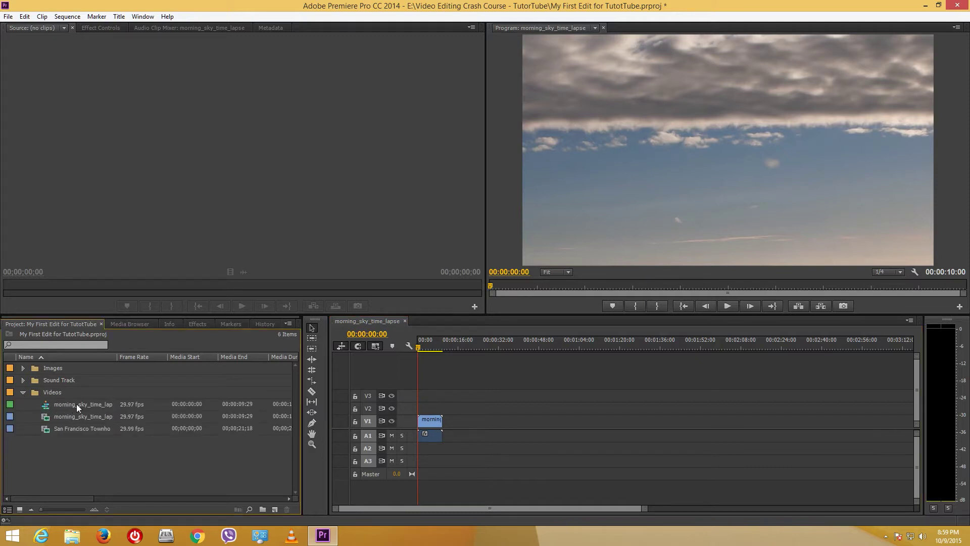
{"action": "left_click", "coordinate": [45, 409]}
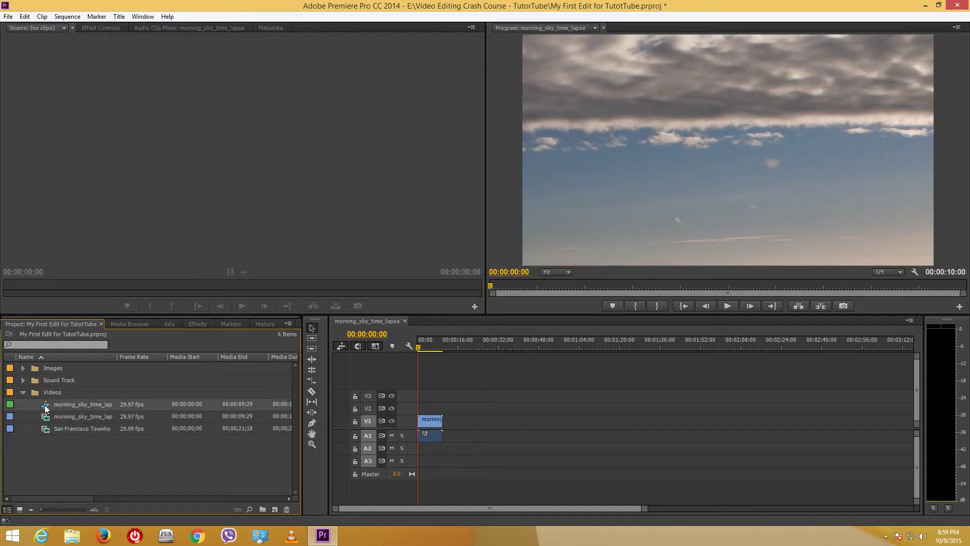
{"action": "left_click_drag", "start_coordinate": [44, 473], "coordinate": [45, 478]}
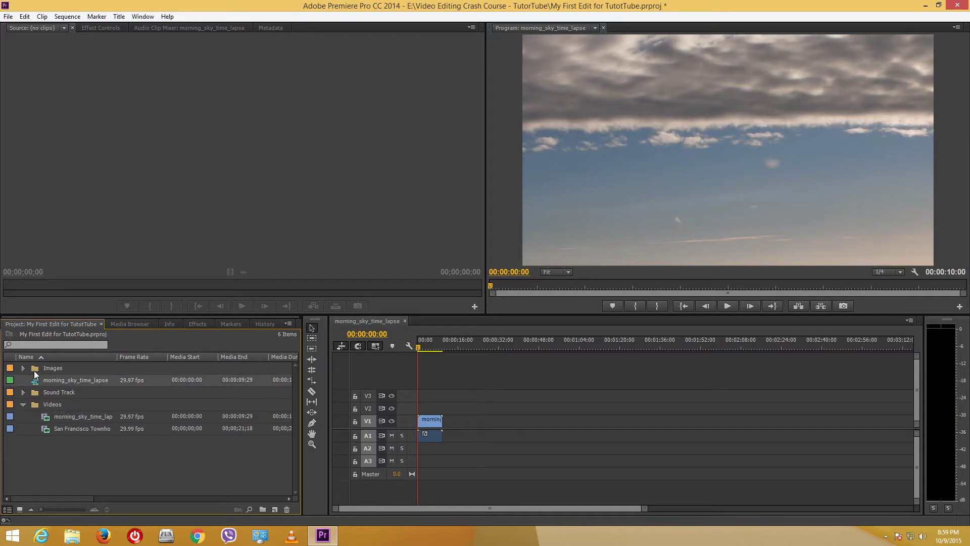
{"action": "left_click", "coordinate": [23, 405]}
- Rename the morning_sky_time_lapse sequence as "My First Sequence"
{"action": "left_click", "coordinate": [68, 382]}
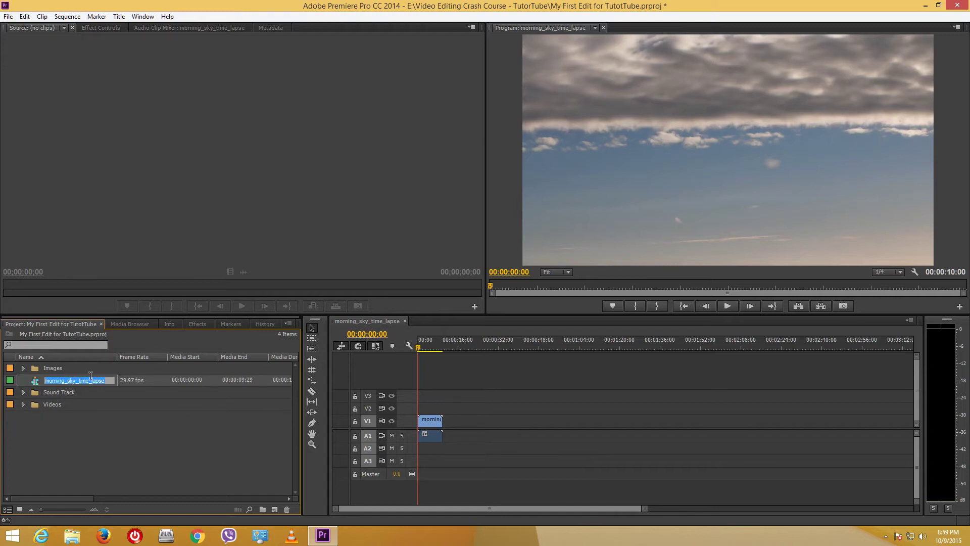
{"action": "type", "text": "My First Re"}
{"action": "key", "text": "BackSpace"}
{"action": "type", "text": "equence"}
{"action": "key", "text": "Tab"}
{"action": "left_click", "coordinate": [80, 436]}
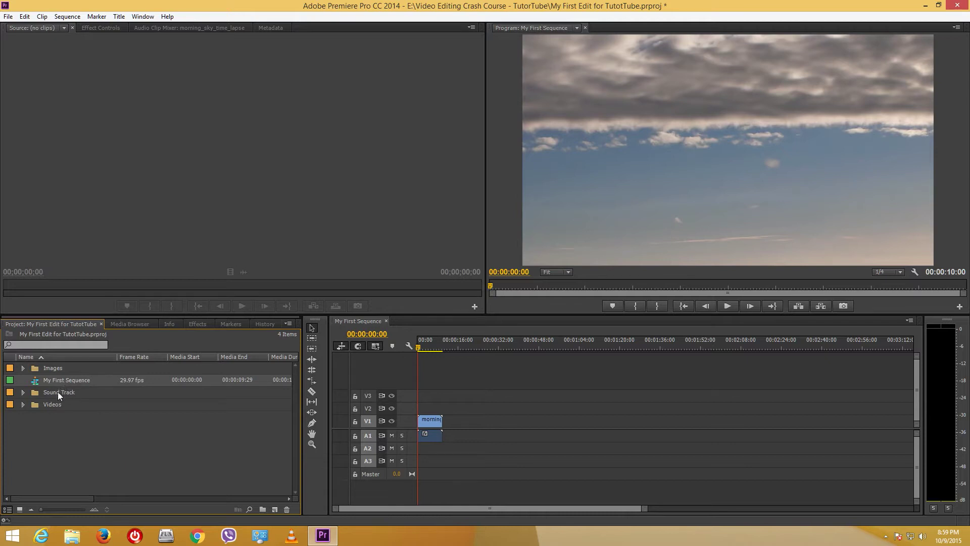
{"action": "left_click", "coordinate": [56, 377]}
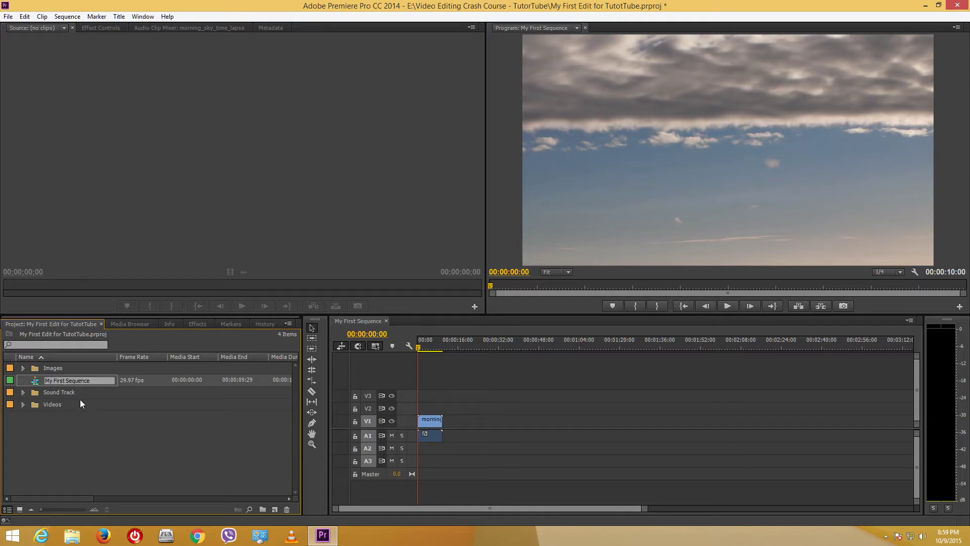
{"action": "left_click", "coordinate": [72, 427]}
{"action": "left_click", "coordinate": [54, 383]}
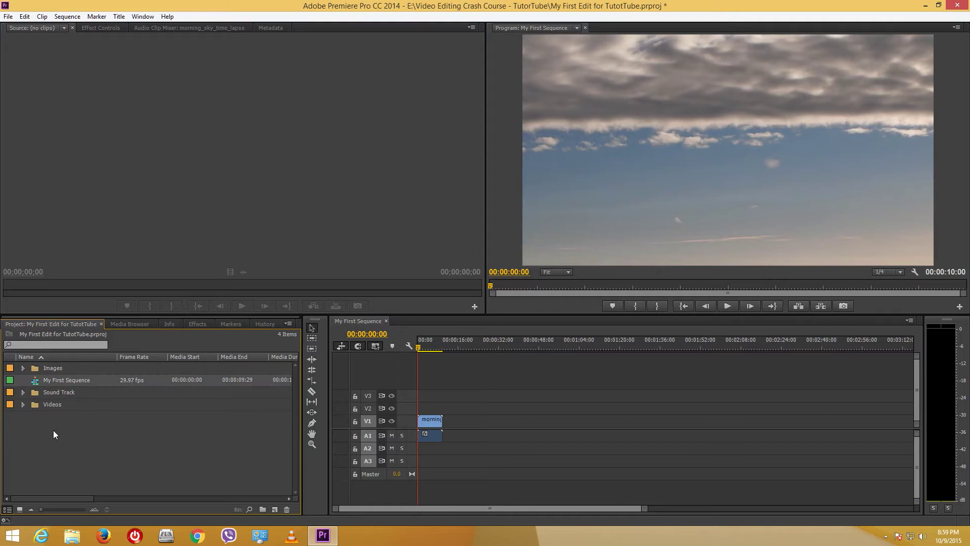
{"action": "left_click", "coordinate": [75, 448]}
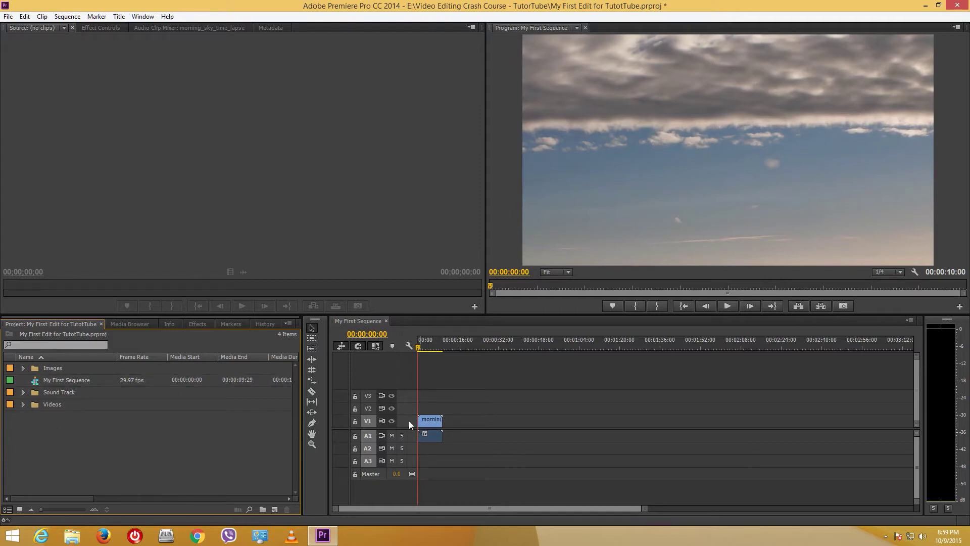
- Delete the morning_sky_time_lapse clip from the timeline of My First Sequence and expand the Videos bin
{"action": "left_click", "coordinate": [430, 420]}
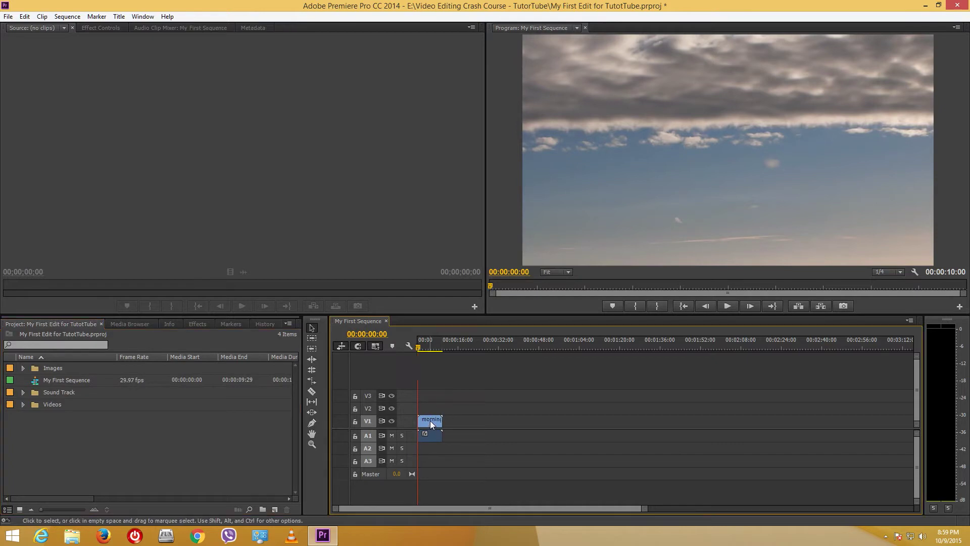
{"action": "key", "text": "Delete"}
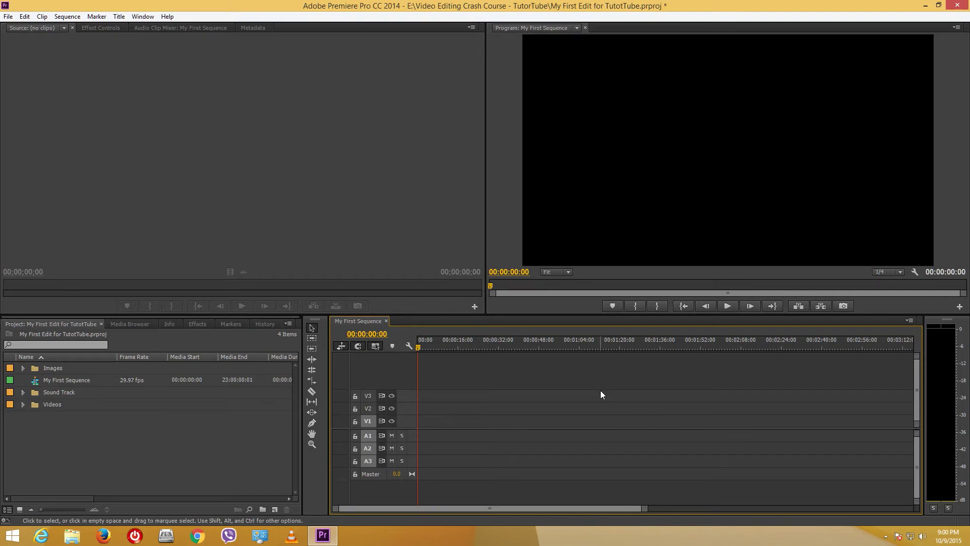
{"action": "left_click", "coordinate": [23, 404]}
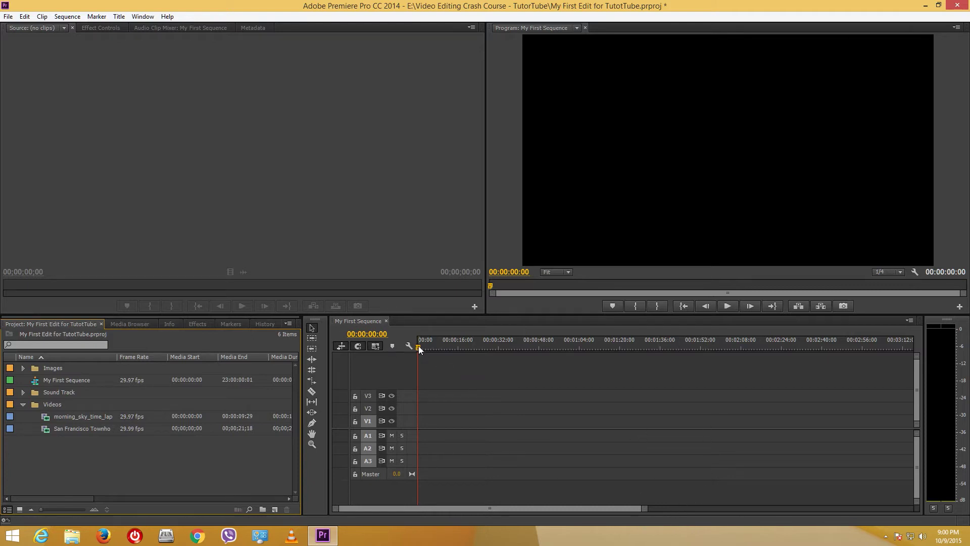
- Scrub the playhead back and forth along the empty timeline, leaving it at 00:00:15:24
{"action": "left_click_drag", "start_coordinate": [417, 346], "coordinate": [459, 349]}
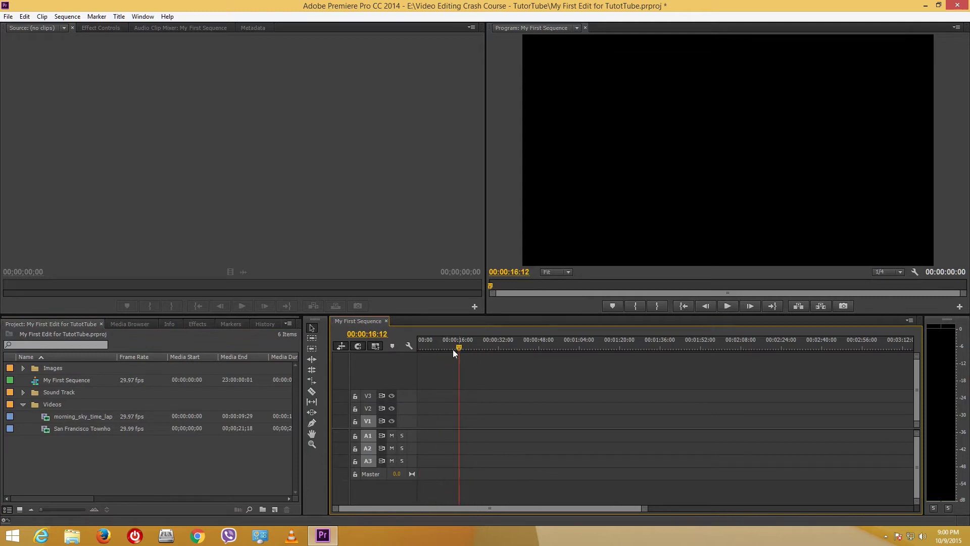
{"action": "left_click", "coordinate": [471, 348]}
{"action": "left_click_drag", "start_coordinate": [475, 347], "coordinate": [381, 344]}
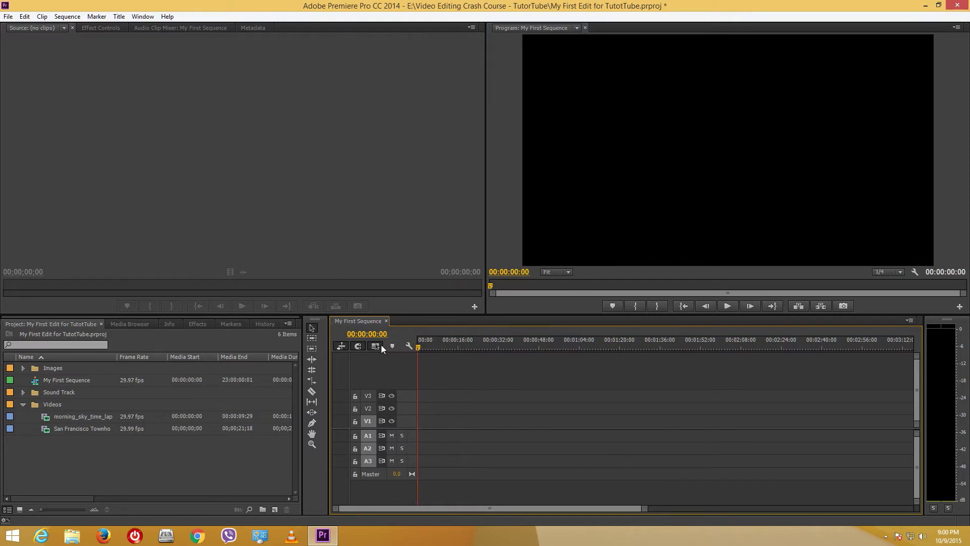
{"action": "left_click", "coordinate": [457, 347]}
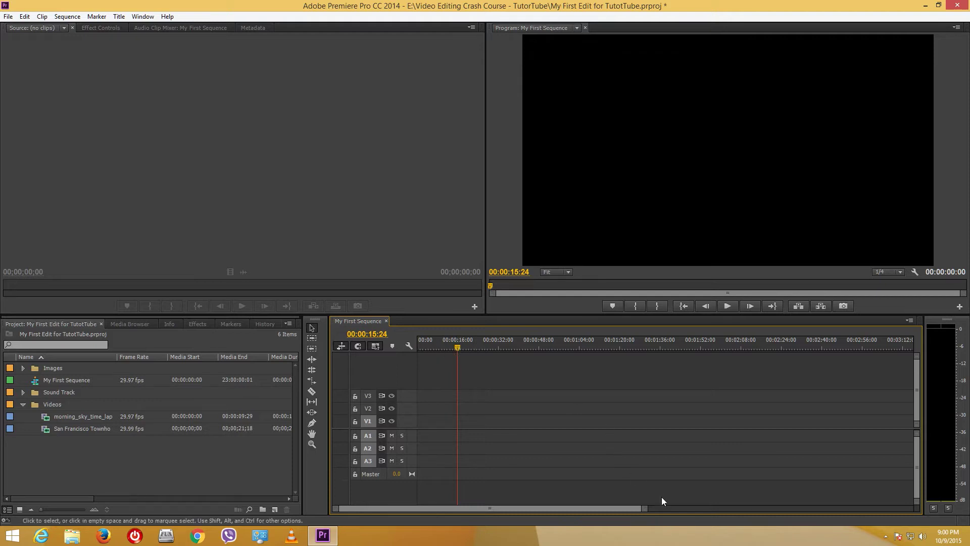
- Place the sequence playhead at 00:00:03:26 and zoom the timeline to show about the first 52 seconds
{"action": "left_click_drag", "start_coordinate": [643, 508], "coordinate": [540, 506]}
{"action": "left_click_drag", "start_coordinate": [423, 508], "coordinate": [416, 508]}
{"action": "left_click_drag", "start_coordinate": [456, 341], "coordinate": [487, 348]}
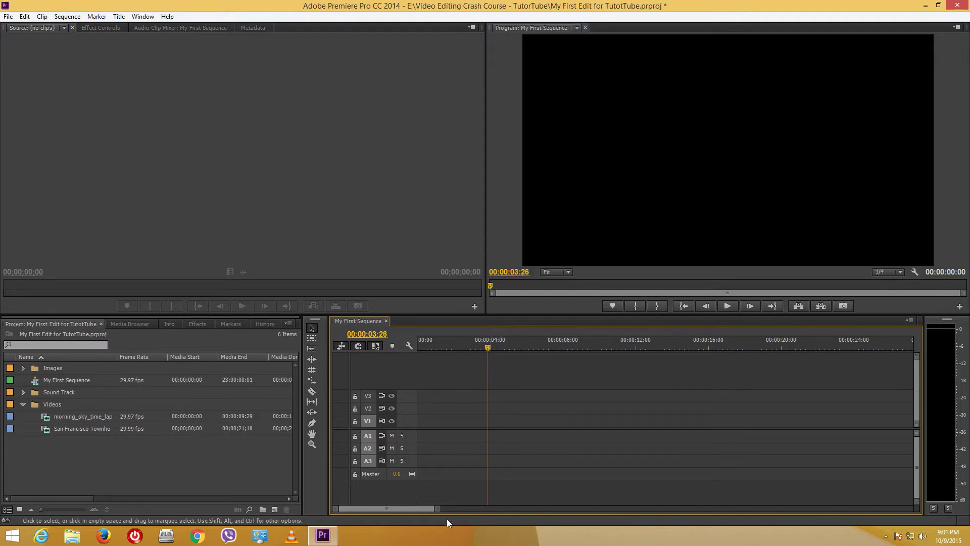
{"action": "left_click_drag", "start_coordinate": [438, 509], "coordinate": [488, 511]}
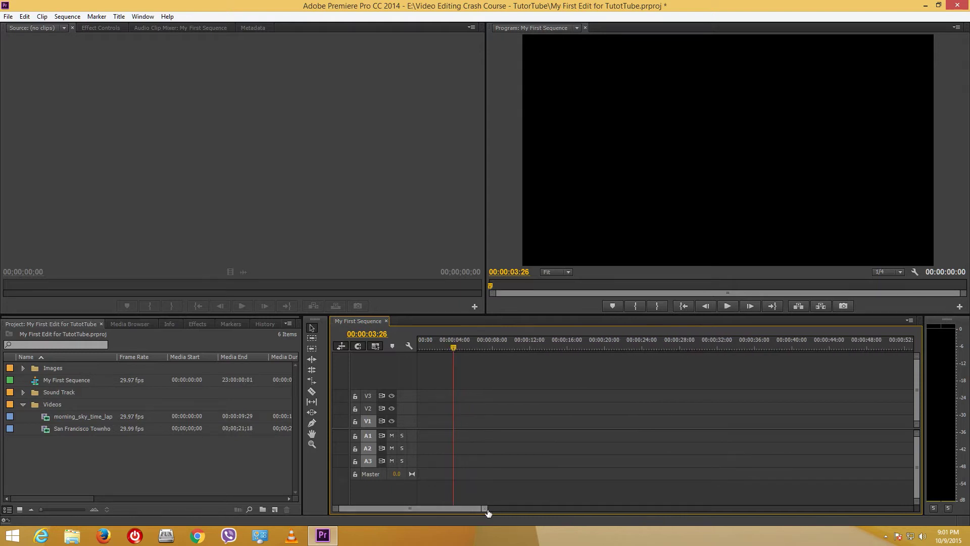
{"action": "scroll", "coordinate": [430, 508], "scroll_direction": "down", "scroll_amount": 5}
{"action": "left_click_drag", "start_coordinate": [443, 508], "coordinate": [361, 504]}
- Open morning_sky_time_lapse.mov in the Source Monitor and preview a few seconds of it from the start
{"action": "double_click", "coordinate": [45, 418]}
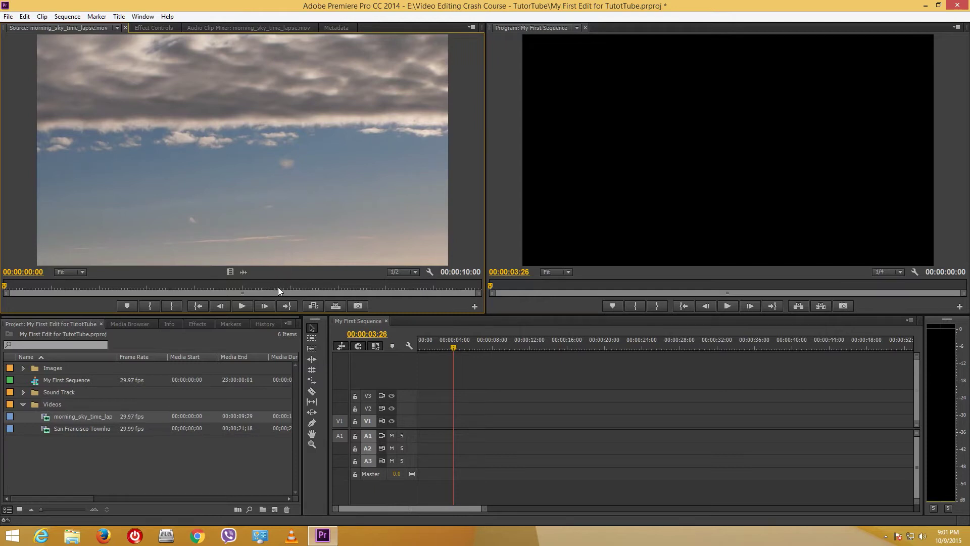
{"action": "left_click_drag", "start_coordinate": [235, 284], "coordinate": [110, 288]}
{"action": "key", "text": "Home"}
{"action": "left_click", "coordinate": [242, 306]}
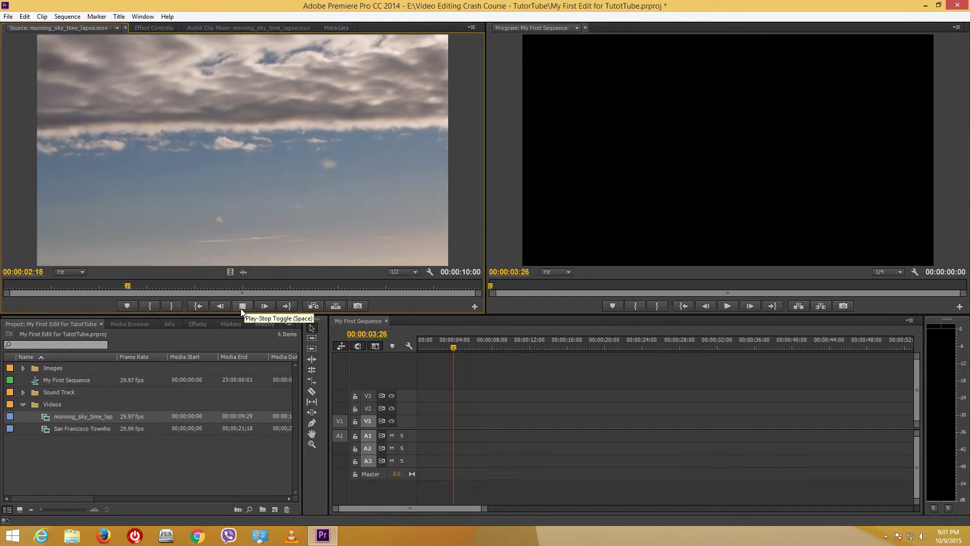
{"action": "left_click", "coordinate": [241, 306]}
- Mark the In point at 00:00:02:26 and the Out point at 00:00:07:06 on morning_sky_time_lapse.mov in the Source Monitor
{"action": "left_click_drag", "start_coordinate": [137, 286], "coordinate": [305, 300]}
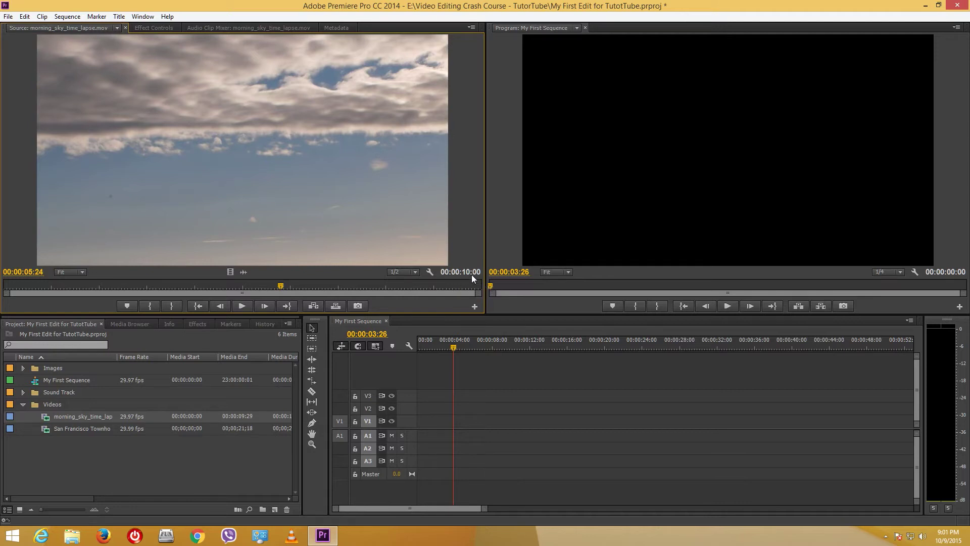
{"action": "left_click_drag", "start_coordinate": [480, 297], "coordinate": [557, 301]}
{"action": "left_click_drag", "start_coordinate": [280, 284], "coordinate": [137, 288]}
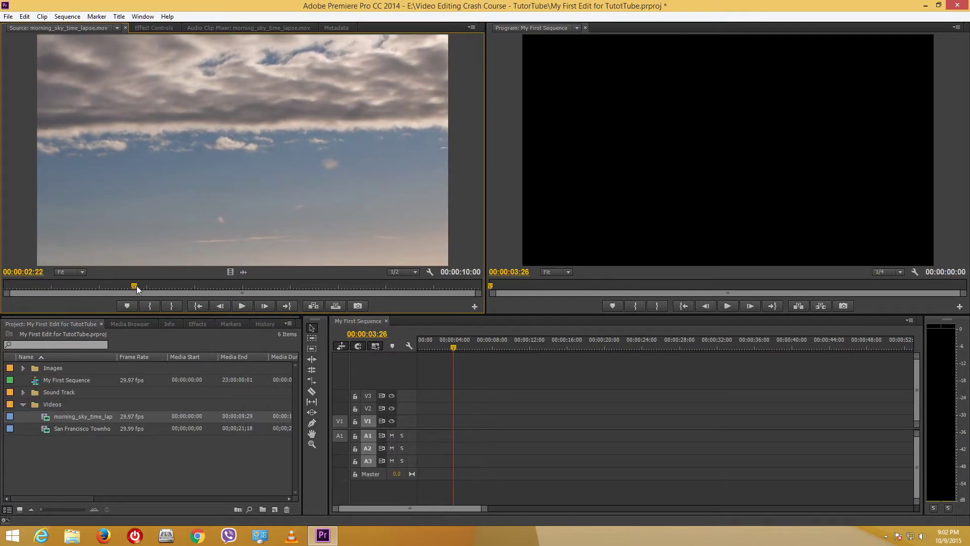
{"action": "left_click_drag", "start_coordinate": [136, 286], "coordinate": [142, 285]}
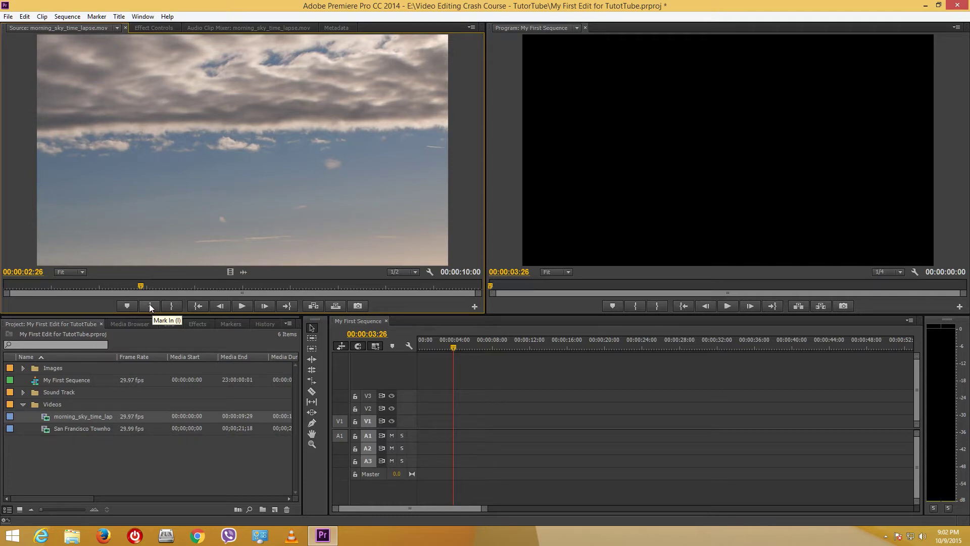
{"action": "left_click", "coordinate": [150, 305]}
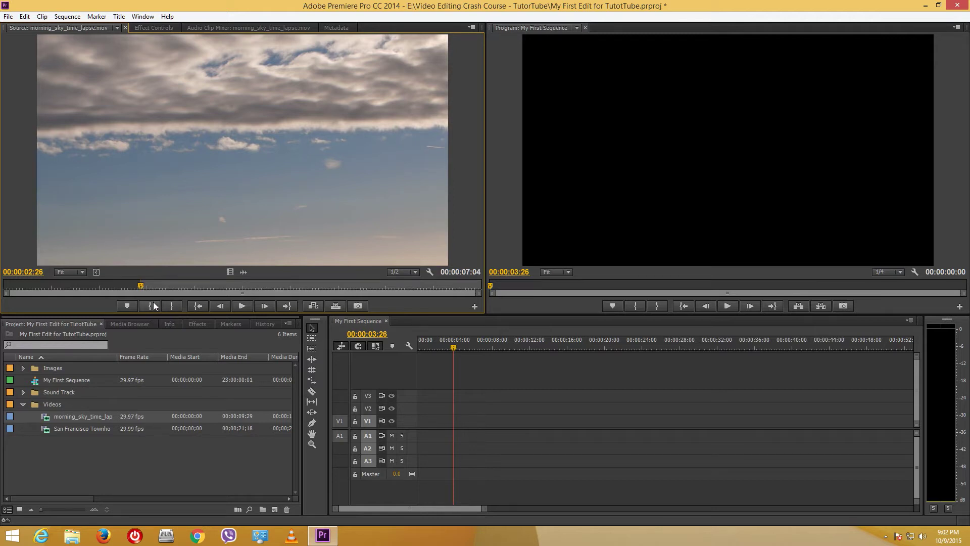
{"action": "left_click_drag", "start_coordinate": [141, 286], "coordinate": [348, 292]}
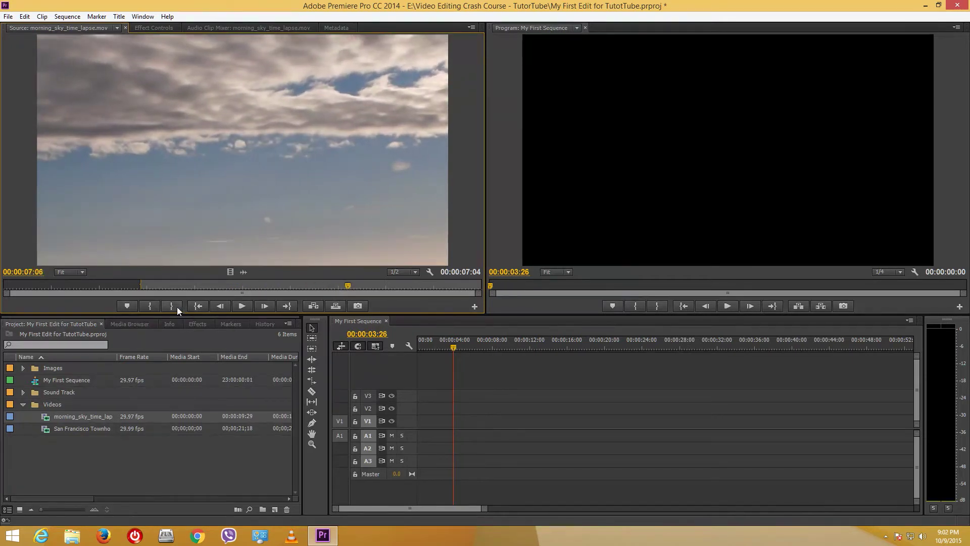
{"action": "left_click", "coordinate": [176, 306]}
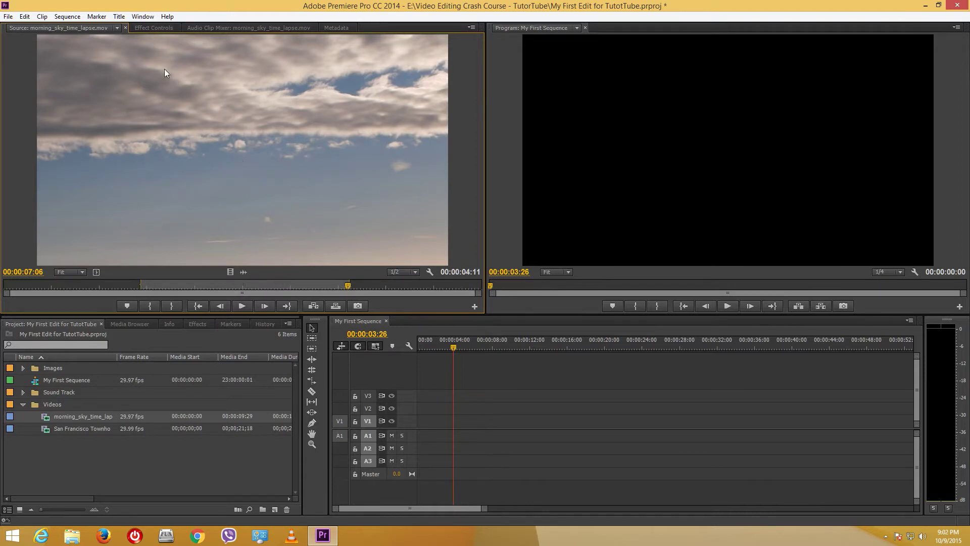
- Place the marked morning_sky_time_lapse range at the start of V1 and A1, and return the sequence playhead to 00:00:00:00
{"action": "left_click_drag", "start_coordinate": [169, 89], "coordinate": [417, 432]}
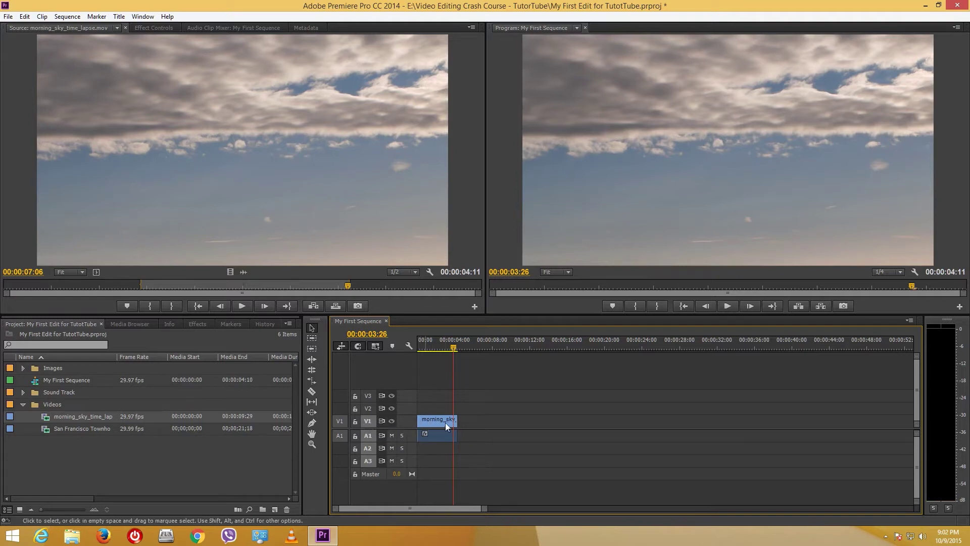
{"action": "left_click", "coordinate": [430, 436]}
{"action": "left_click_drag", "start_coordinate": [453, 348], "coordinate": [417, 346]}
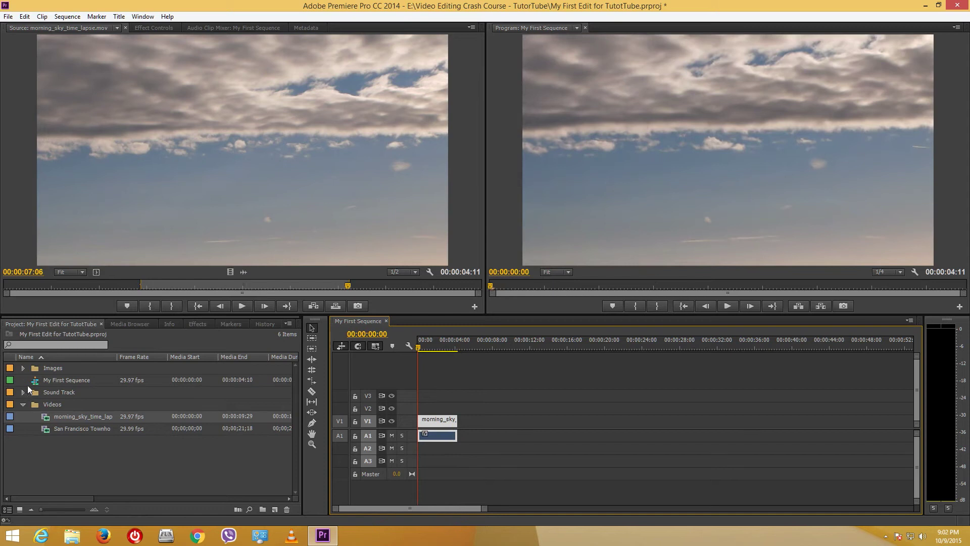
- Open San Francisco Townhouses.mp4 in the Source Monitor and mark In at 00;00;13;25 and Out at 00;00;20;02
{"action": "double_click", "coordinate": [43, 430]}
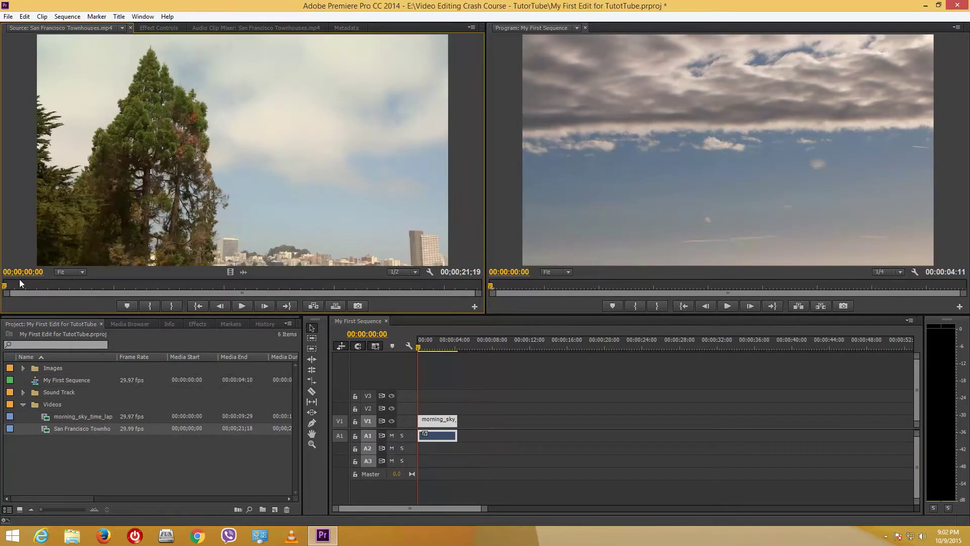
{"action": "mouse_move", "coordinate": [16, 284]}
{"action": "left_mouse_down"}
{"action": "mouse_move", "coordinate": [305, 286]}
{"action": "mouse_move", "coordinate": [131, 288]}
{"action": "mouse_move", "coordinate": [139, 286]}
{"action": "left_mouse_up"}
{"action": "left_click_drag", "start_coordinate": [304, 292], "coordinate": [309, 292]}
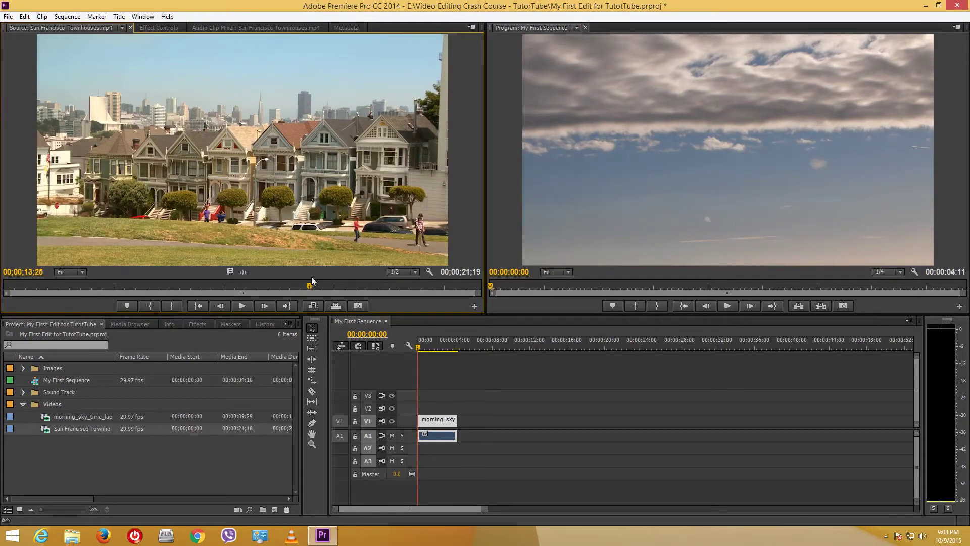
{"action": "left_click", "coordinate": [152, 304]}
{"action": "left_click_drag", "start_coordinate": [313, 288], "coordinate": [446, 288]}
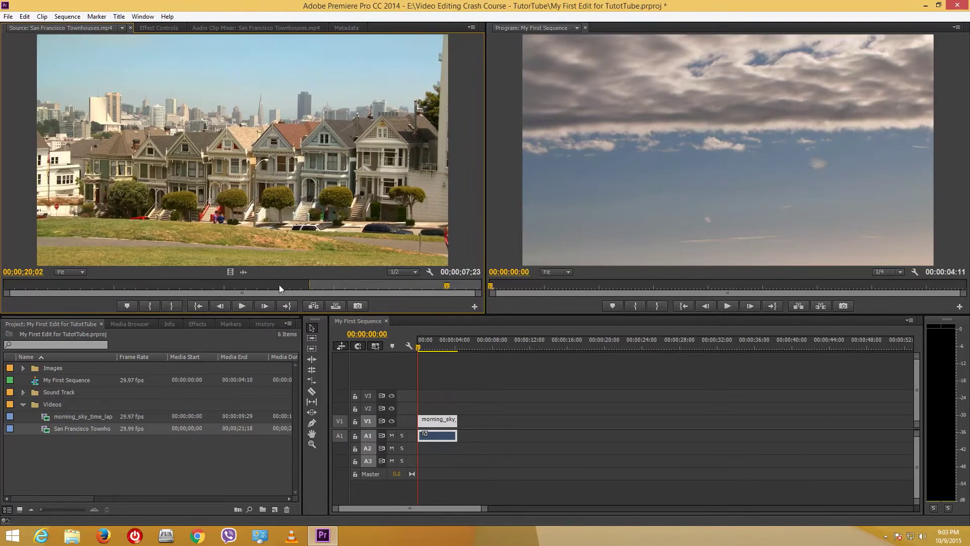
{"action": "left_click", "coordinate": [174, 306]}
- Place the marked San Francisco Townhouses range directly after the morning_sky clip on V1 and play the sequence from the start
{"action": "left_click_drag", "start_coordinate": [190, 113], "coordinate": [462, 428]}
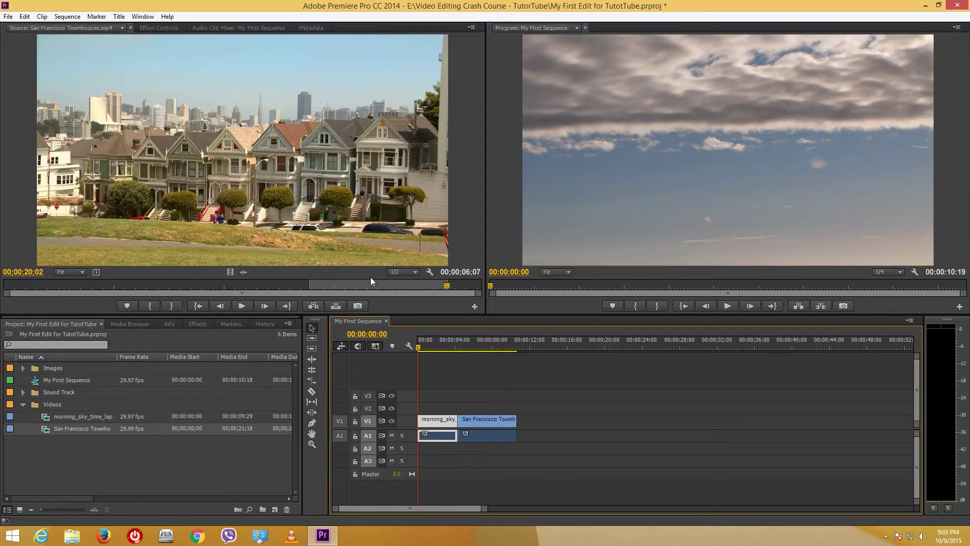
{"action": "left_click_drag", "start_coordinate": [456, 344], "coordinate": [403, 353]}
{"action": "left_click", "coordinate": [728, 306]}
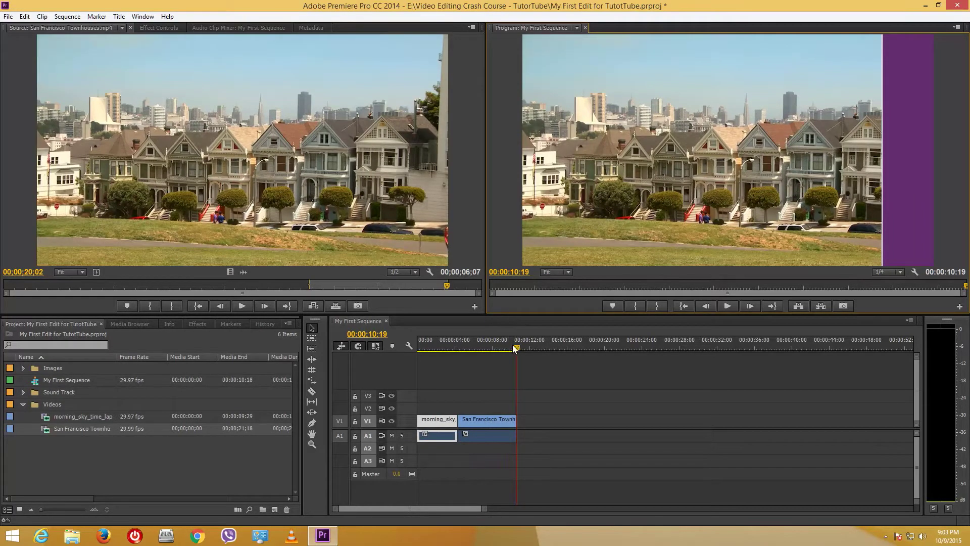
- Trim the start of the sequence's San Francisco Townhouses clip to a 00:00:04:19 duration via the Source Monitor, and move it against the morning_sky clip
{"action": "left_click_drag", "start_coordinate": [517, 347], "coordinate": [477, 347]}
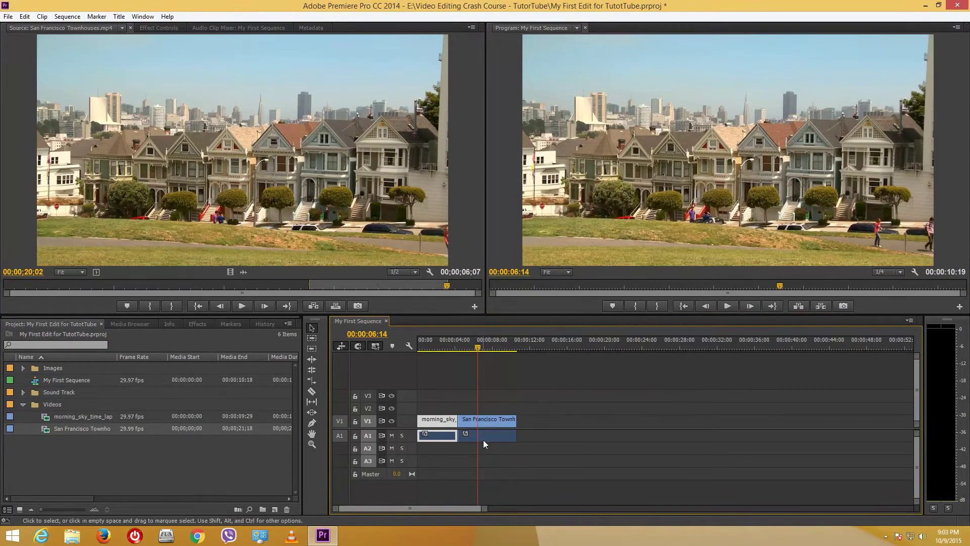
{"action": "double_click", "coordinate": [489, 420]}
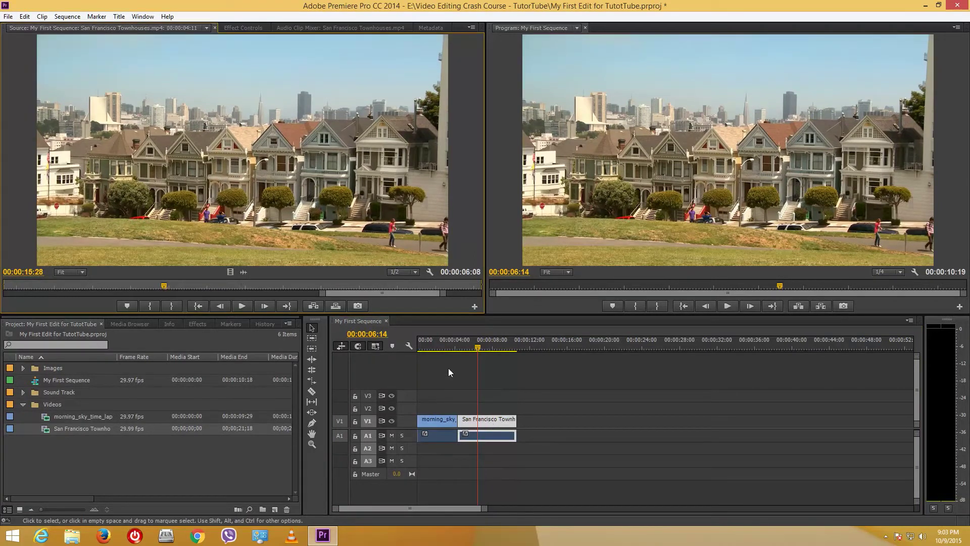
{"action": "left_click_drag", "start_coordinate": [326, 292], "coordinate": [44, 302]}
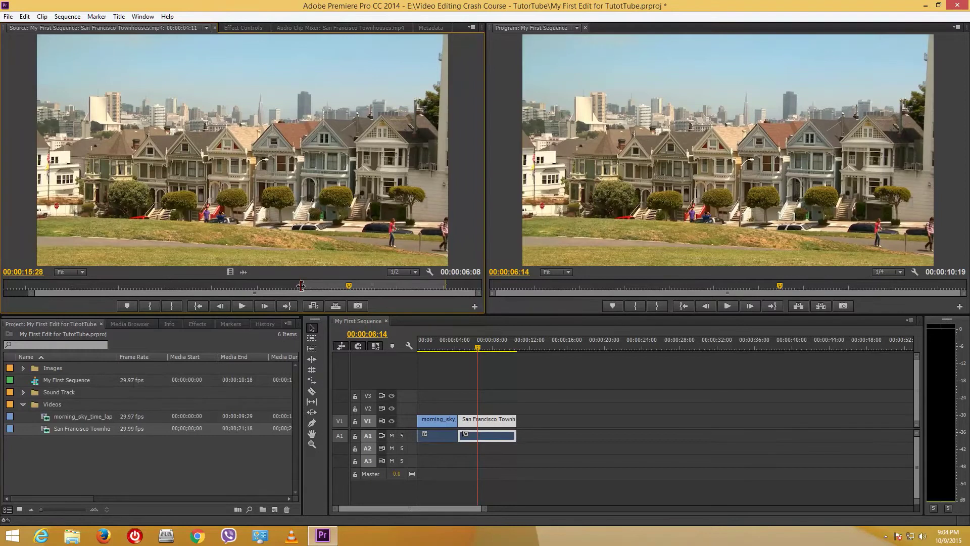
{"action": "left_click_drag", "start_coordinate": [299, 285], "coordinate": [337, 286]}
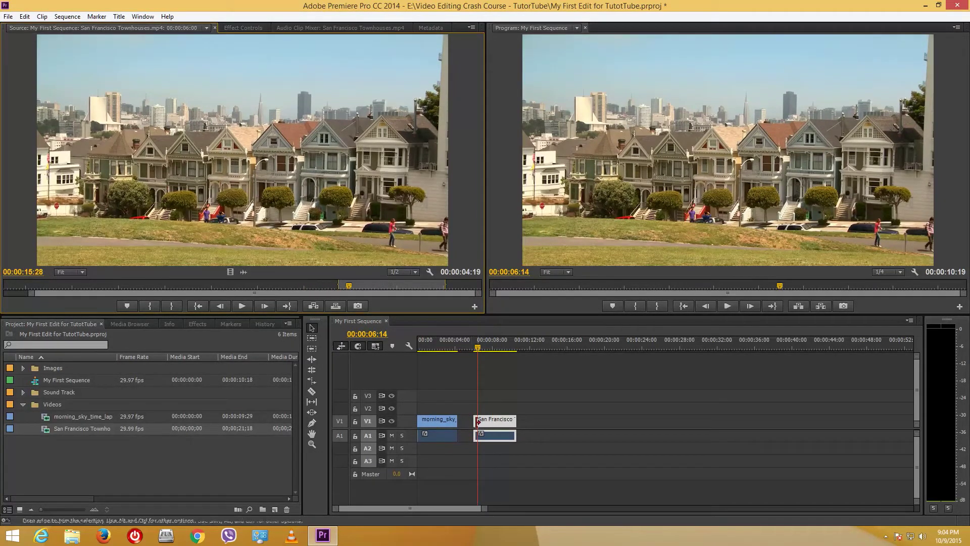
{"action": "left_click_drag", "start_coordinate": [469, 422], "coordinate": [458, 422]}
{"action": "left_click_drag", "start_coordinate": [481, 345], "coordinate": [411, 358]}
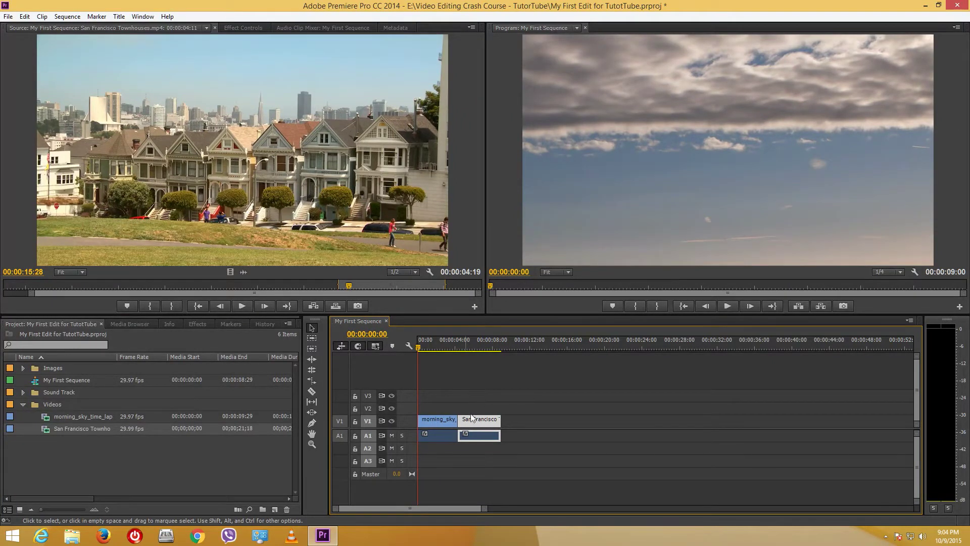
- Select both video clips on the timeline and shift them together about 9 seconds later, leaving the sequence start empty
{"action": "left_click_drag", "start_coordinate": [486, 396], "coordinate": [430, 450]}
{"action": "left_click", "coordinate": [488, 392]}
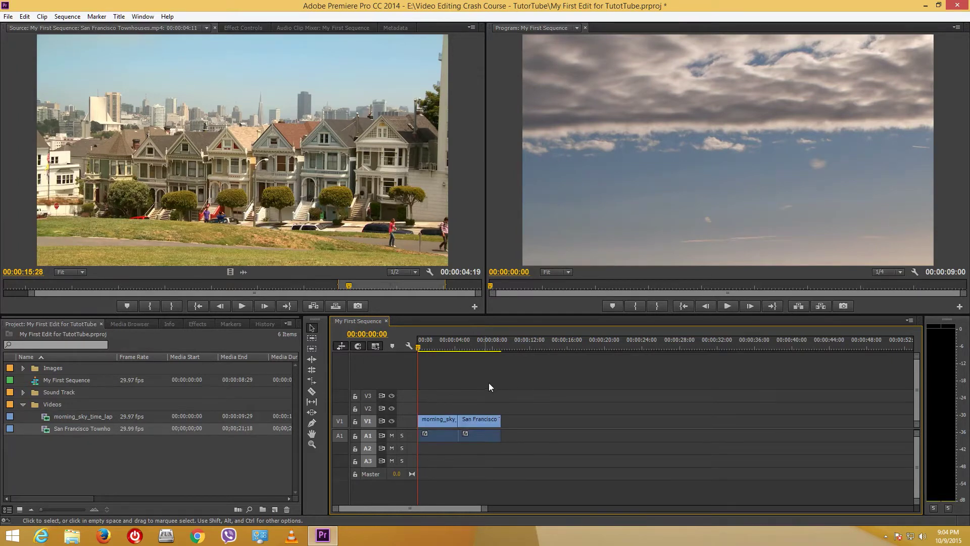
{"action": "left_click_drag", "start_coordinate": [492, 379], "coordinate": [427, 459]}
{"action": "left_click_drag", "start_coordinate": [433, 423], "coordinate": [499, 417]}
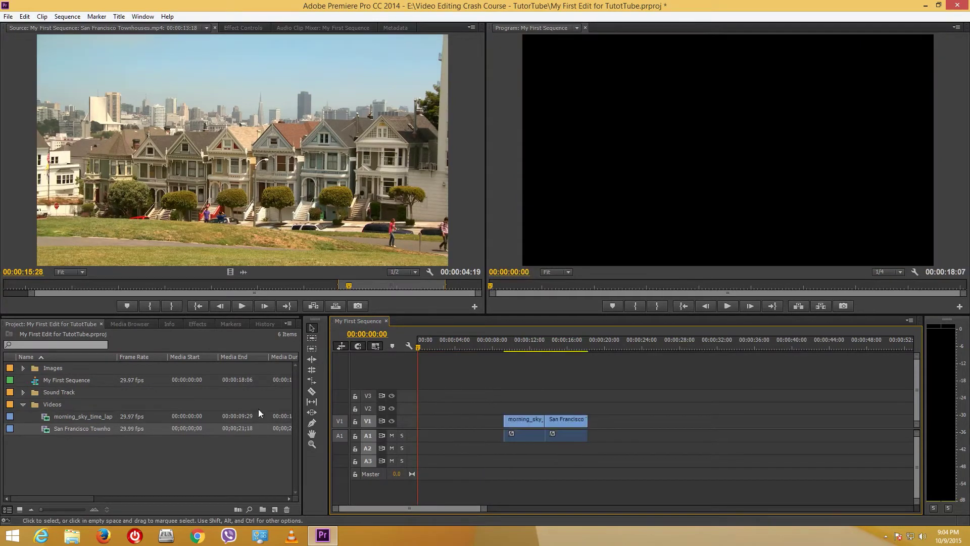
{"action": "left_click", "coordinate": [23, 404]}
{"action": "left_click", "coordinate": [23, 369]}
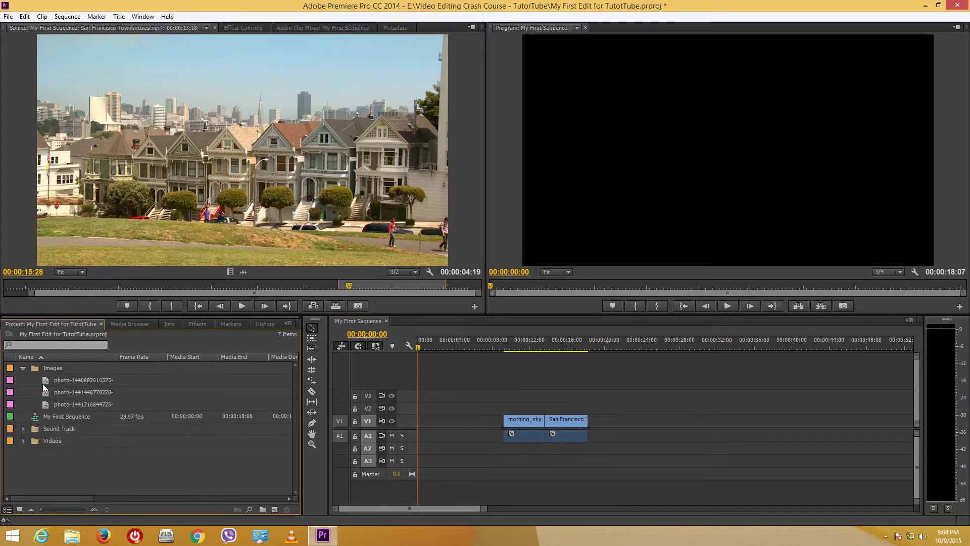
{"action": "double_click", "coordinate": [44, 380]}
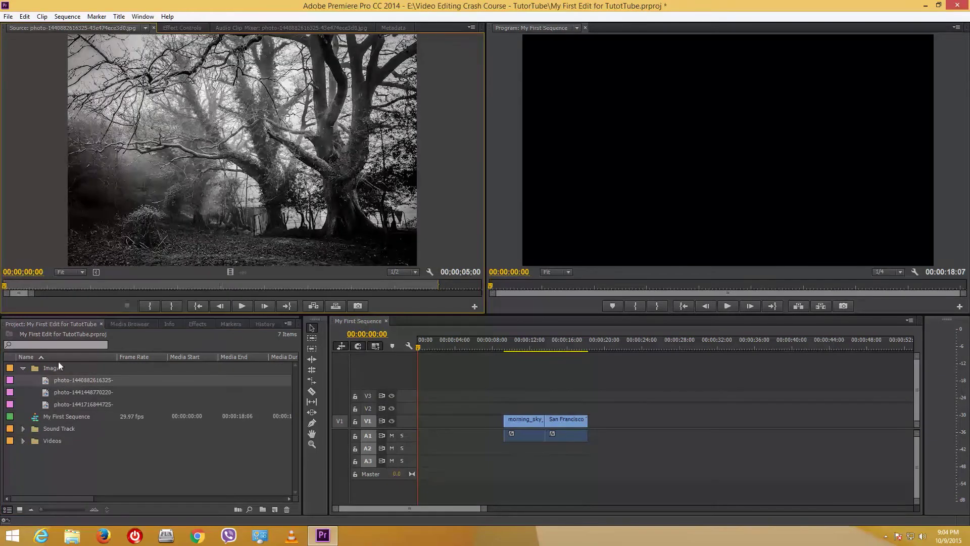
{"action": "double_click", "coordinate": [48, 393]}
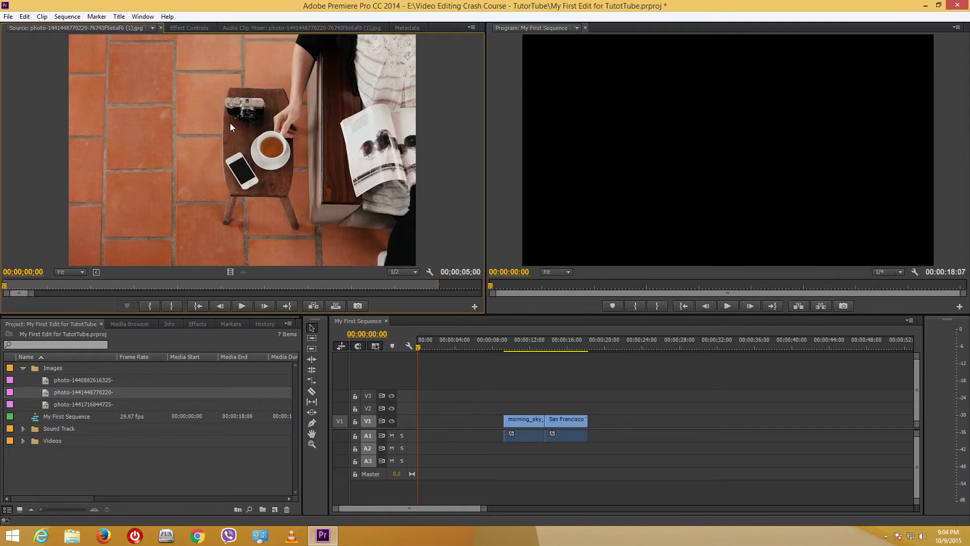
{"action": "left_click_drag", "start_coordinate": [226, 129], "coordinate": [416, 434]}
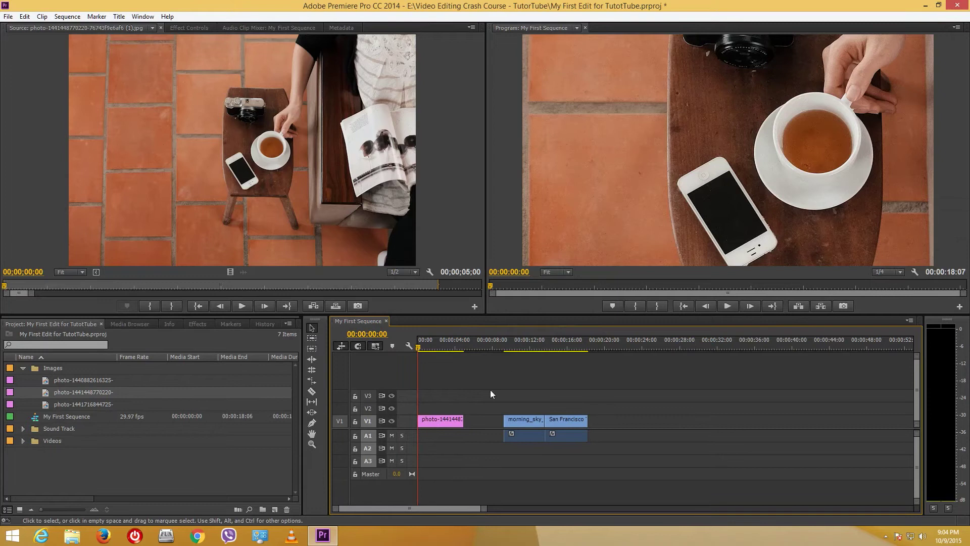
- Apply Scale to Frame Size to the photo clip at the start of V1, with the playhead at 00:00:02:10
{"action": "left_click", "coordinate": [444, 422]}
{"action": "left_click_drag", "start_coordinate": [444, 345], "coordinate": [439, 346]}
{"action": "left_click", "coordinate": [704, 158]}
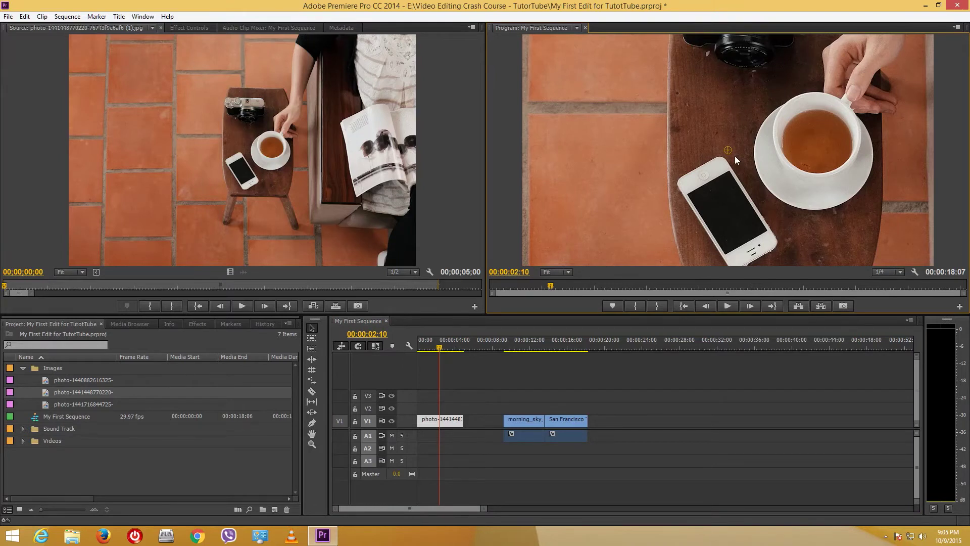
{"action": "right_click", "coordinate": [444, 421]}
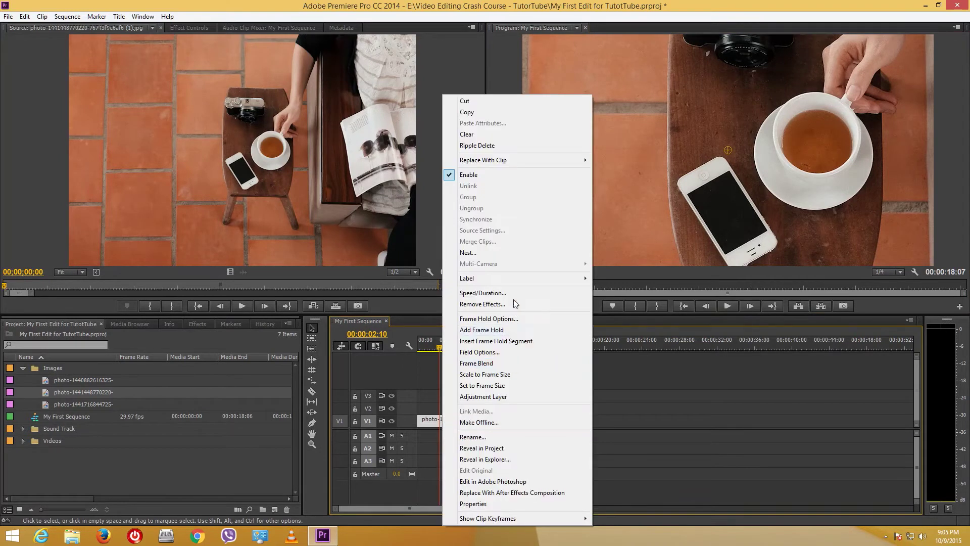
{"action": "left_click", "coordinate": [497, 375]}
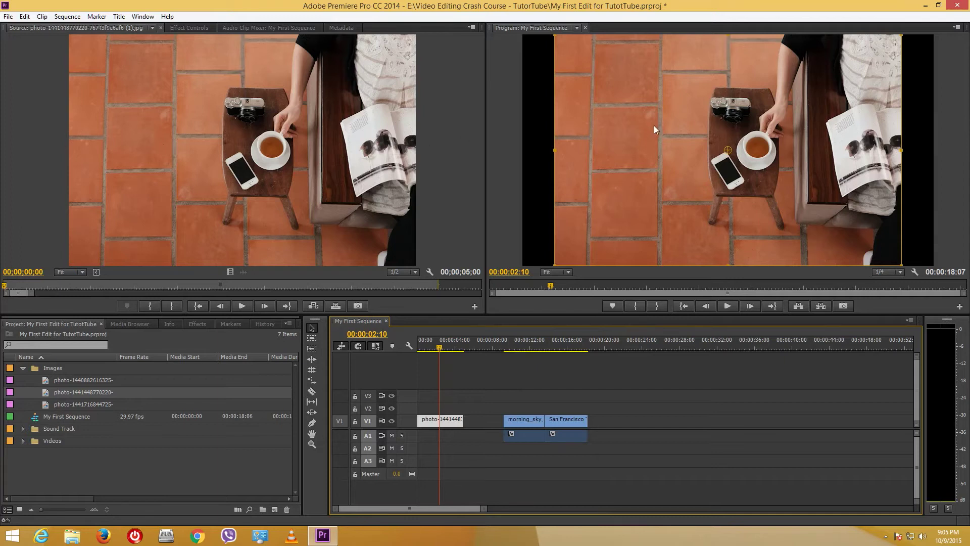
- Enlarge the photo in the Program Monitor until it fills the full frame width, covering the black side bars
{"action": "left_click", "coordinate": [544, 165]}
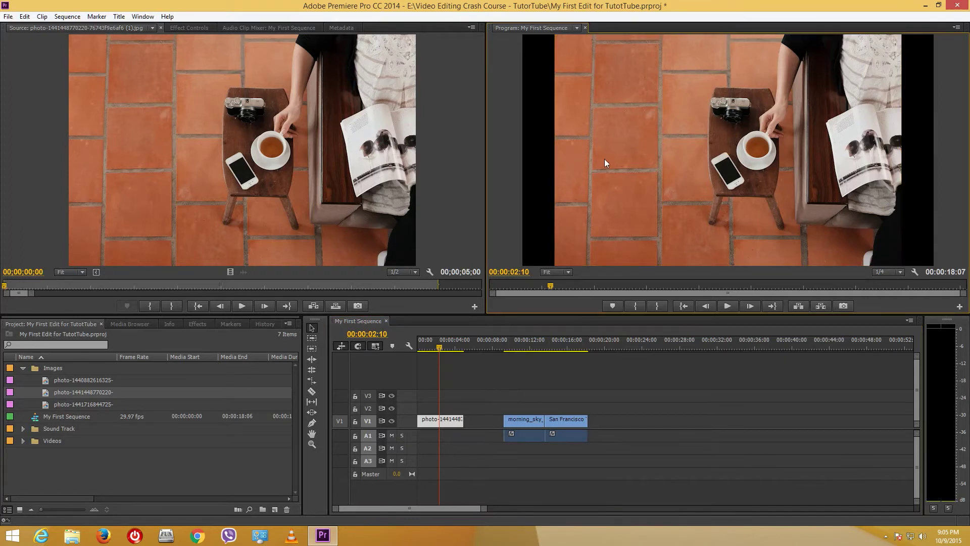
{"action": "left_click_drag", "start_coordinate": [556, 149], "coordinate": [522, 154]}
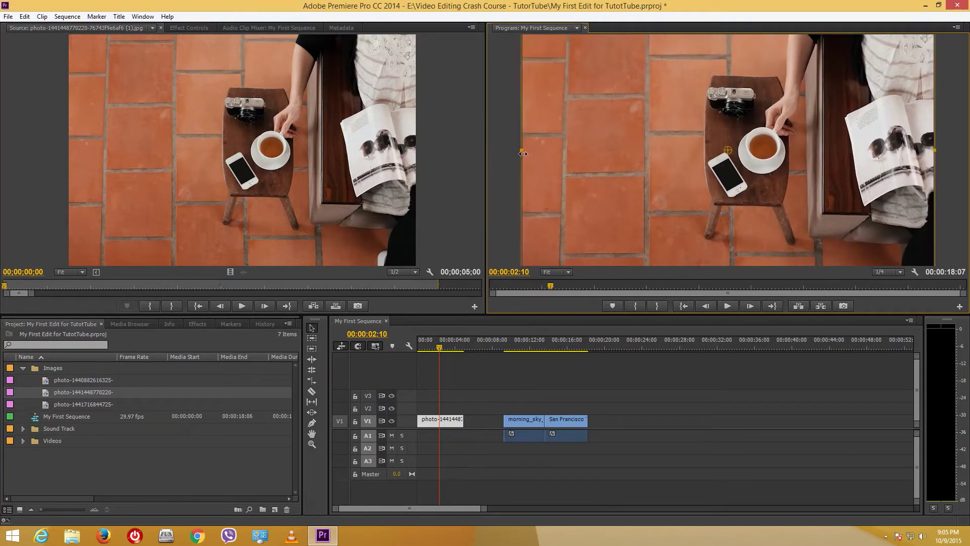
{"action": "left_click", "coordinate": [669, 397]}
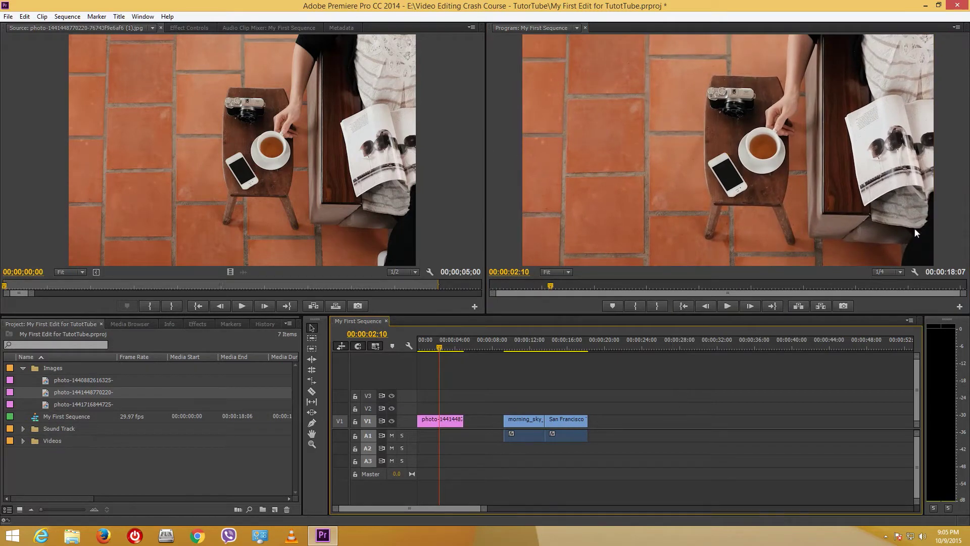
- Trim the end of the photo clip on V1 to about 00:00:02:04 and place the playhead at 00:00:00:29
{"action": "left_click_drag", "start_coordinate": [448, 346], "coordinate": [477, 348]}
{"action": "key", "text": "Home"}
{"action": "left_click_drag", "start_coordinate": [463, 419], "coordinate": [446, 418]}
{"action": "left_click_drag", "start_coordinate": [452, 420], "coordinate": [455, 420]}
{"action": "key", "text": "backslash"}
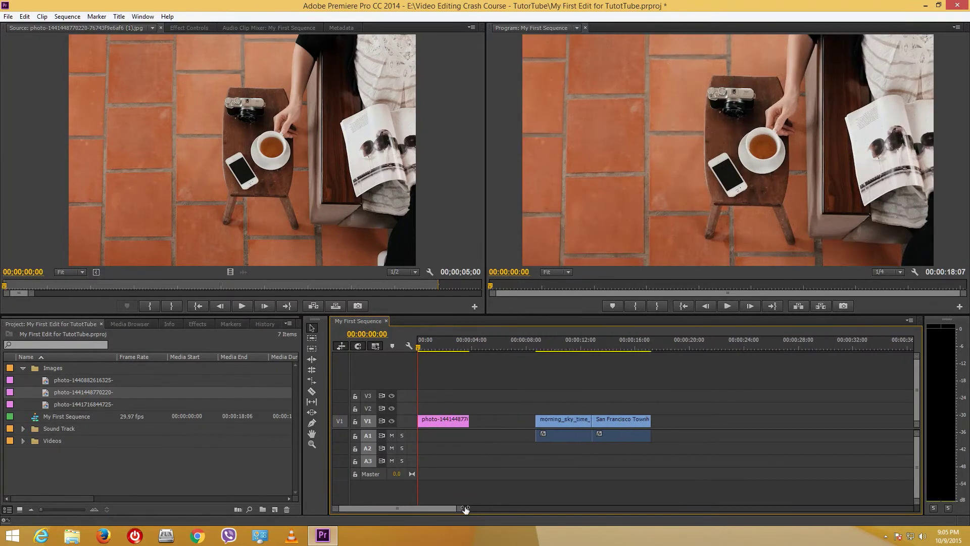
{"action": "left_click_drag", "start_coordinate": [515, 421], "coordinate": [466, 425]}
{"action": "left_click_drag", "start_coordinate": [447, 348], "coordinate": [441, 349]}
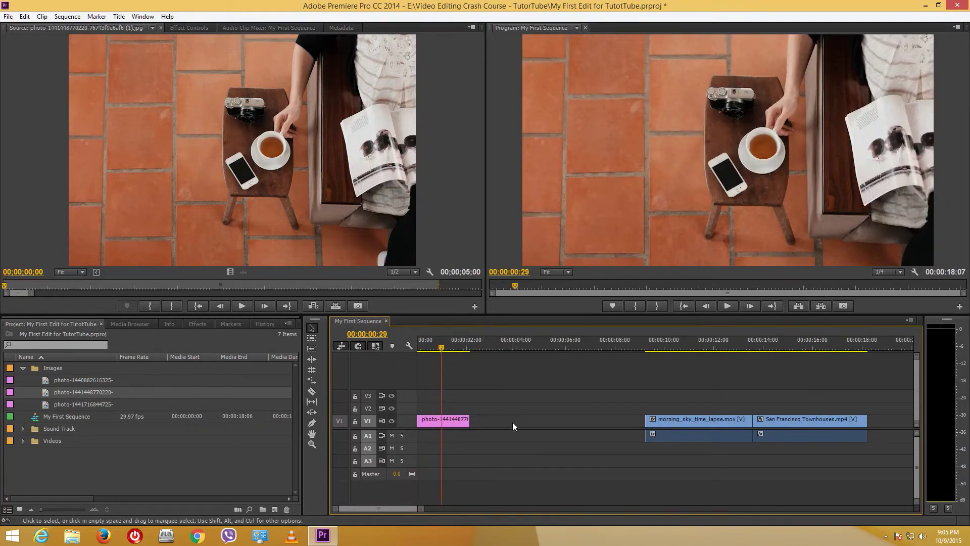
- Ripple delete the gap between the photo and the morning_sky clip, and return the playhead to the sequence start
{"action": "left_click_drag", "start_coordinate": [675, 382], "coordinate": [802, 436]}
{"action": "left_click_drag", "start_coordinate": [697, 421], "coordinate": [717, 430]}
{"action": "right_click", "coordinate": [516, 423]}
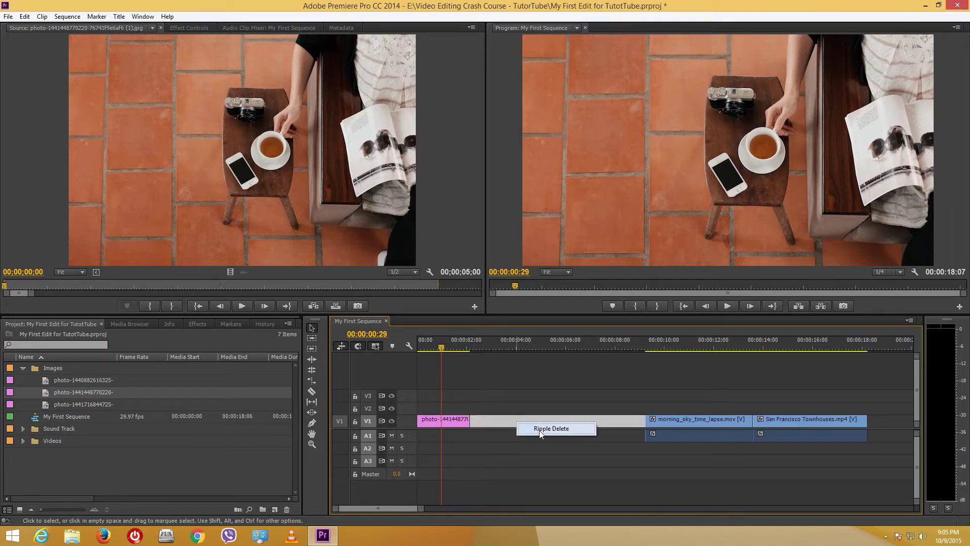
{"action": "left_click", "coordinate": [566, 429]}
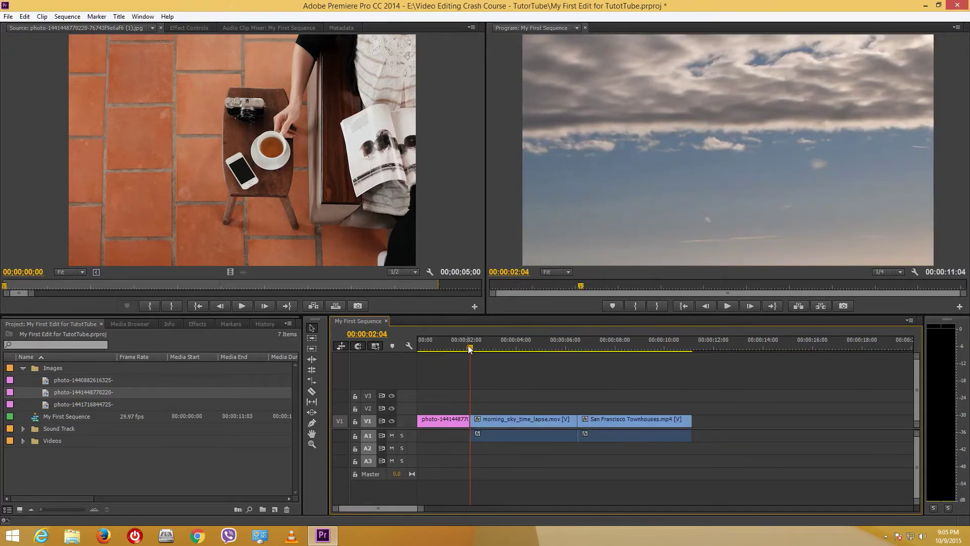
{"action": "key", "text": "Home"}
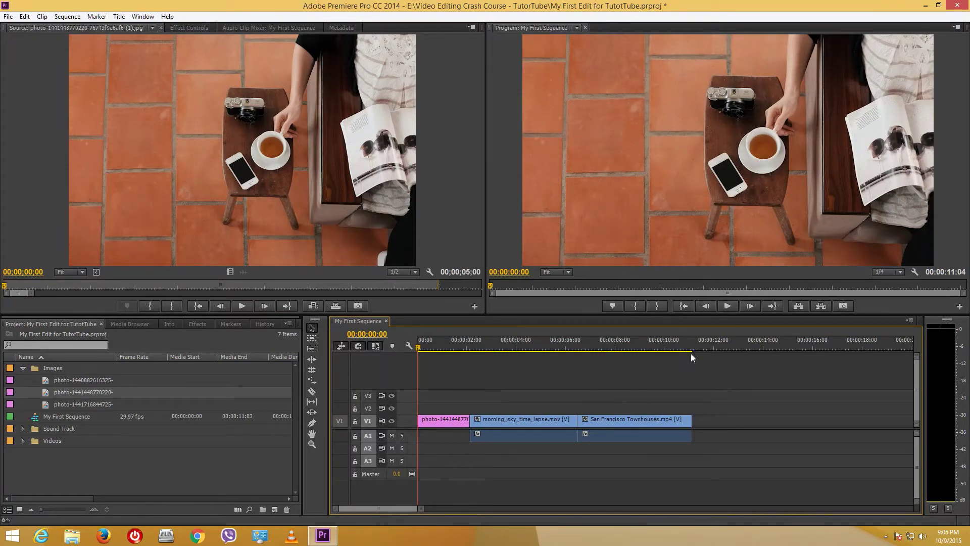
{"action": "left_click", "coordinate": [728, 306]}
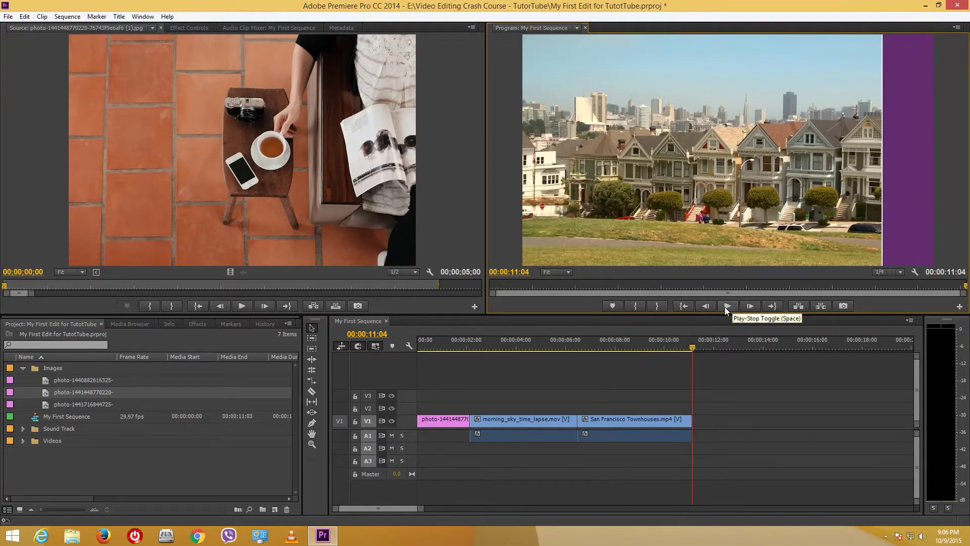
{"action": "double_click", "coordinate": [46, 406]}
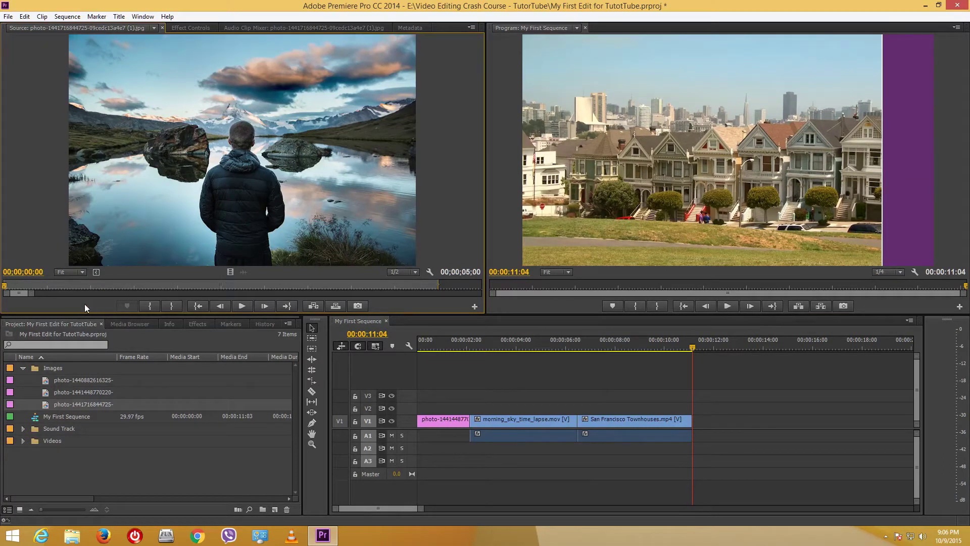
{"action": "left_click_drag", "start_coordinate": [249, 212], "coordinate": [693, 427]}
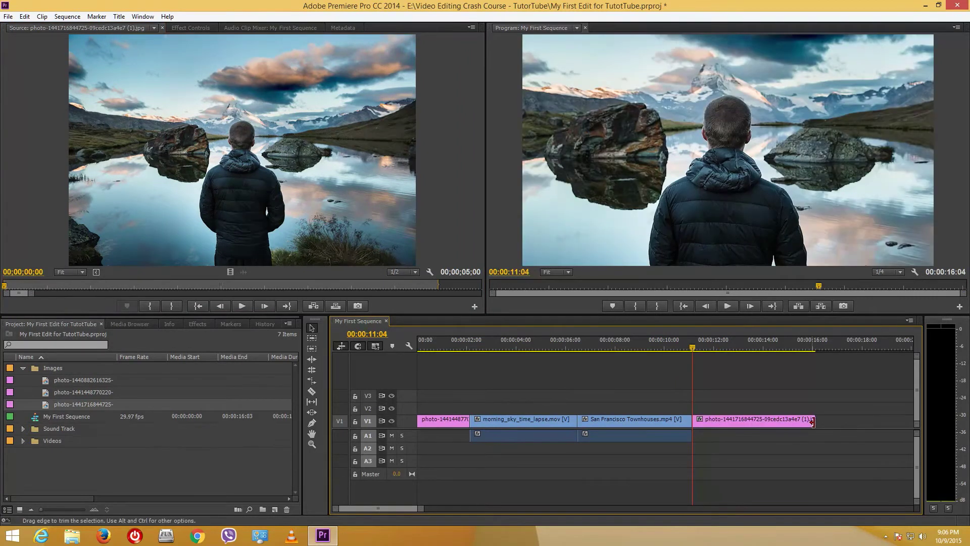
{"action": "left_click_drag", "start_coordinate": [812, 422], "coordinate": [737, 425]}
{"action": "left_click_drag", "start_coordinate": [704, 342], "coordinate": [737, 347]}
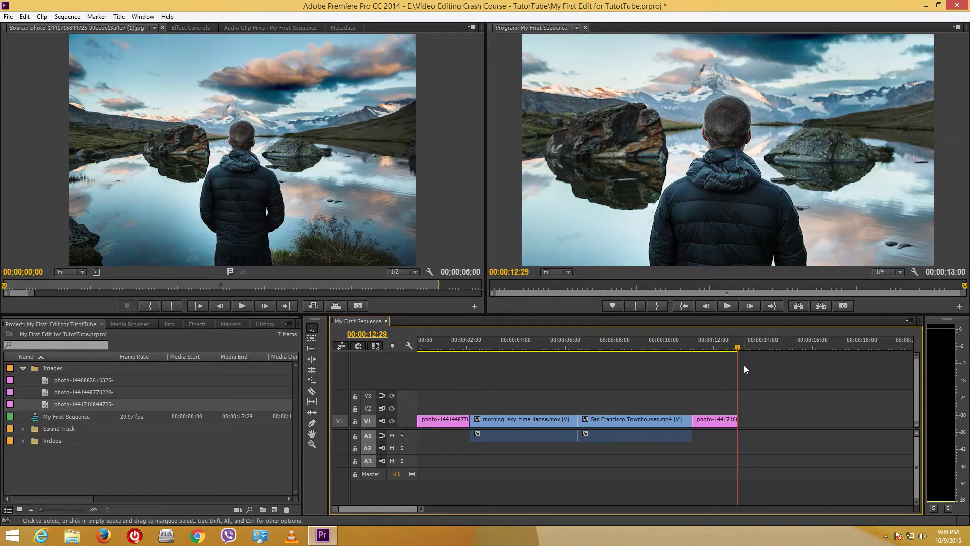
{"action": "left_click_drag", "start_coordinate": [724, 345], "coordinate": [706, 347]}
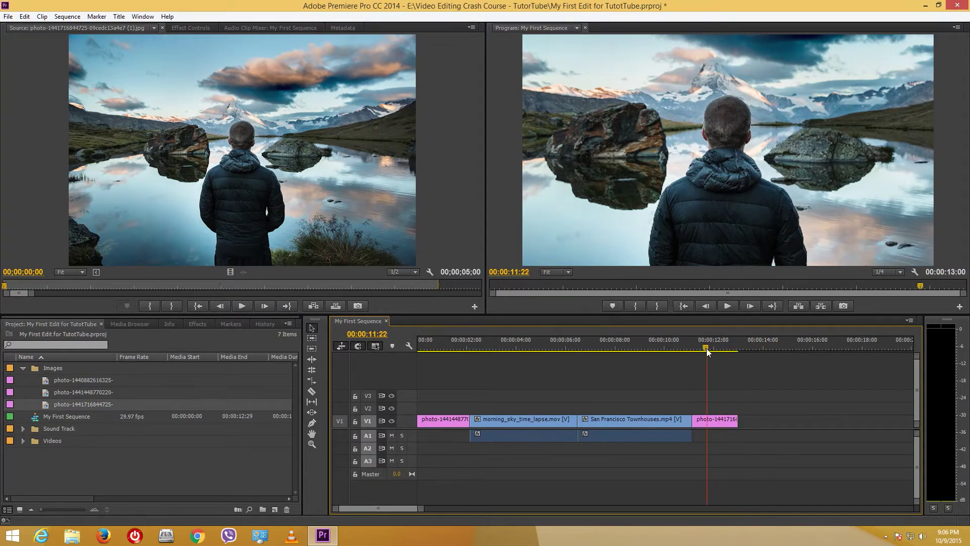
- Play the sequence from its beginning to review the clip order, and return the playhead to 00:00:00:00
{"action": "key", "text": "Home"}
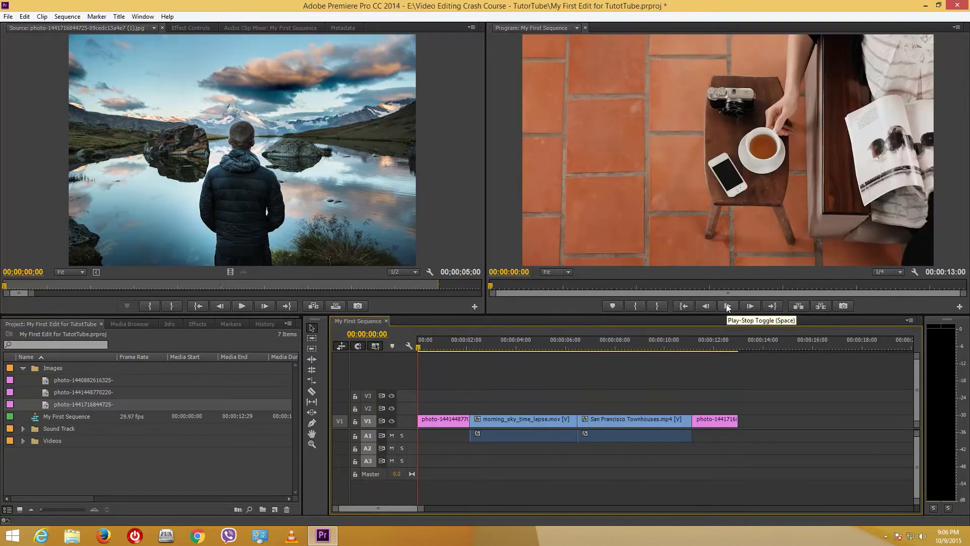
{"action": "left_click", "coordinate": [730, 306]}
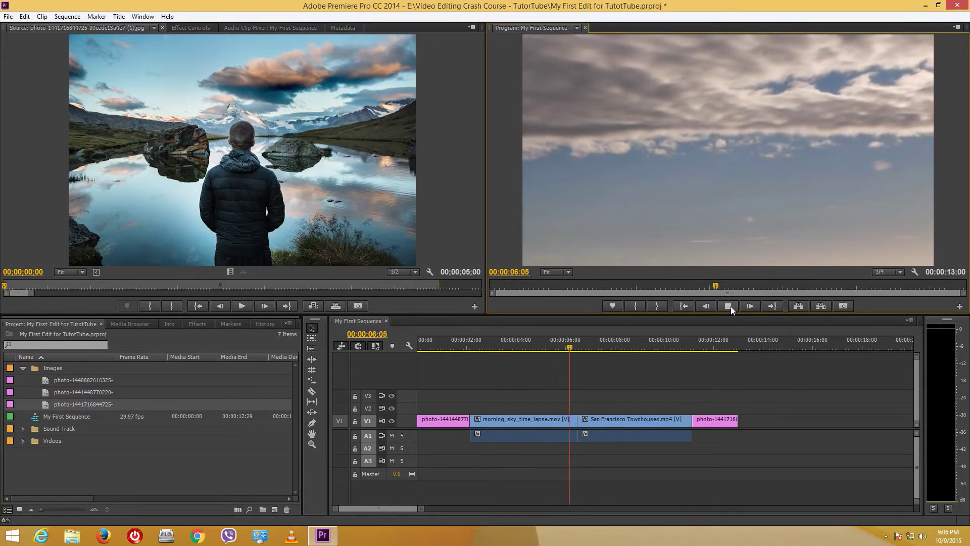
{"action": "left_click", "coordinate": [729, 305]}
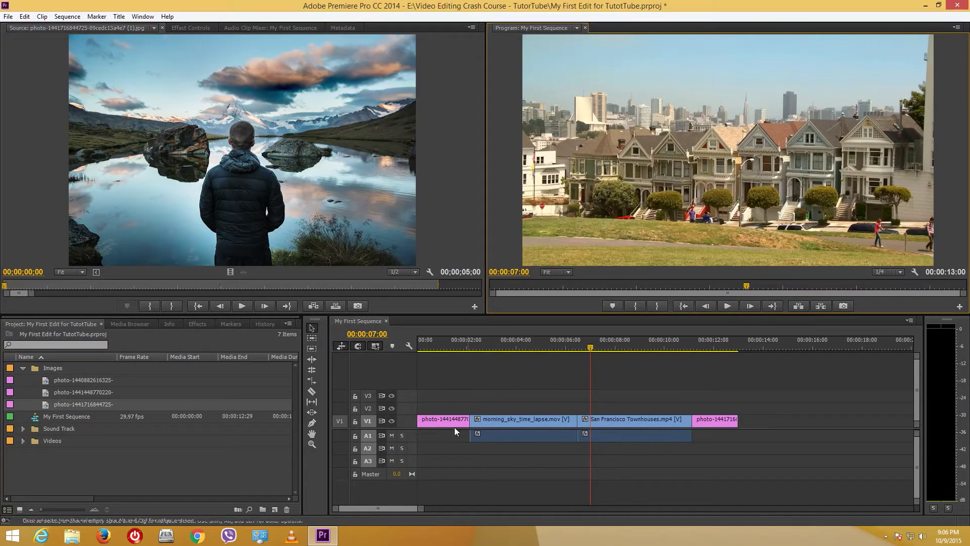
{"action": "left_click_drag", "start_coordinate": [550, 344], "coordinate": [321, 353]}
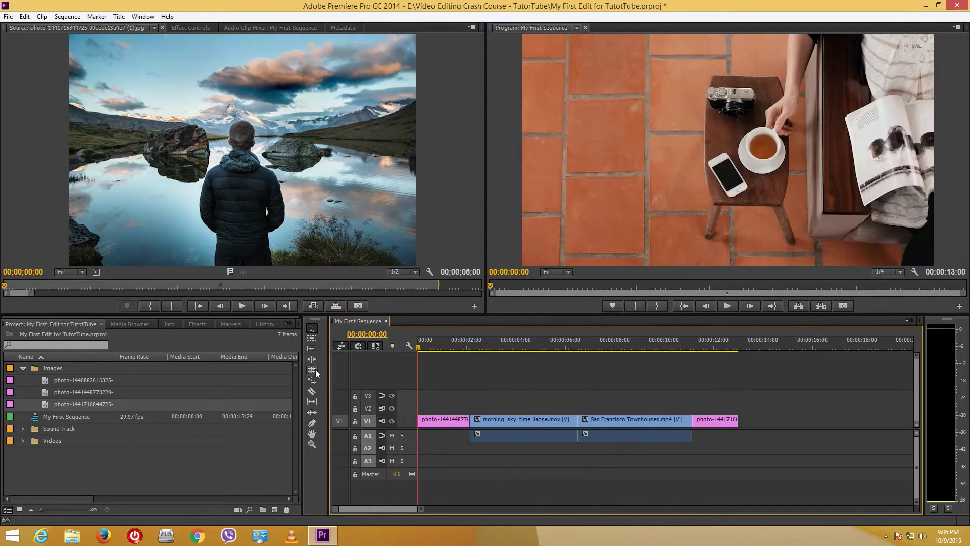
- Apply the Cross Dissolve video transition to the start of the first photo on V1 and preview the fade-in
{"action": "left_click", "coordinate": [204, 327]}
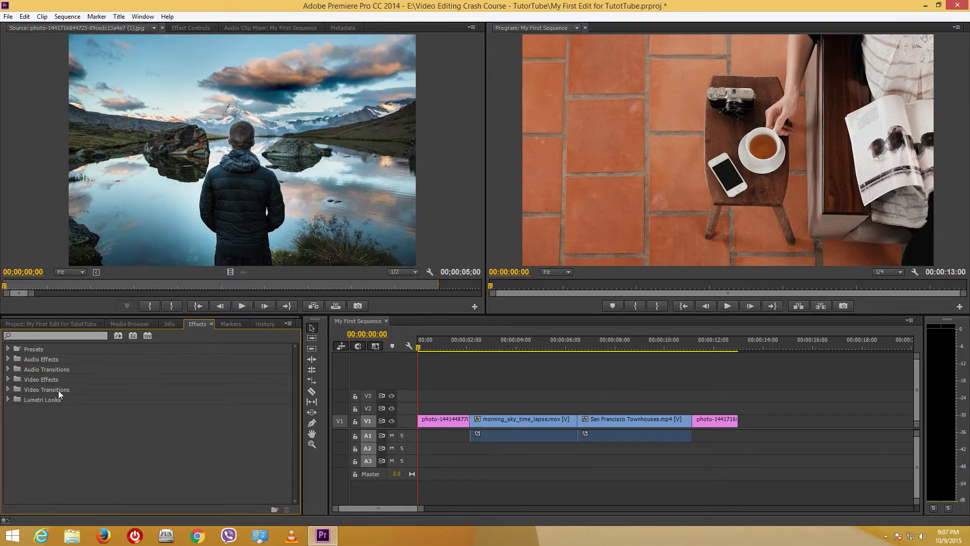
{"action": "left_click", "coordinate": [8, 390]}
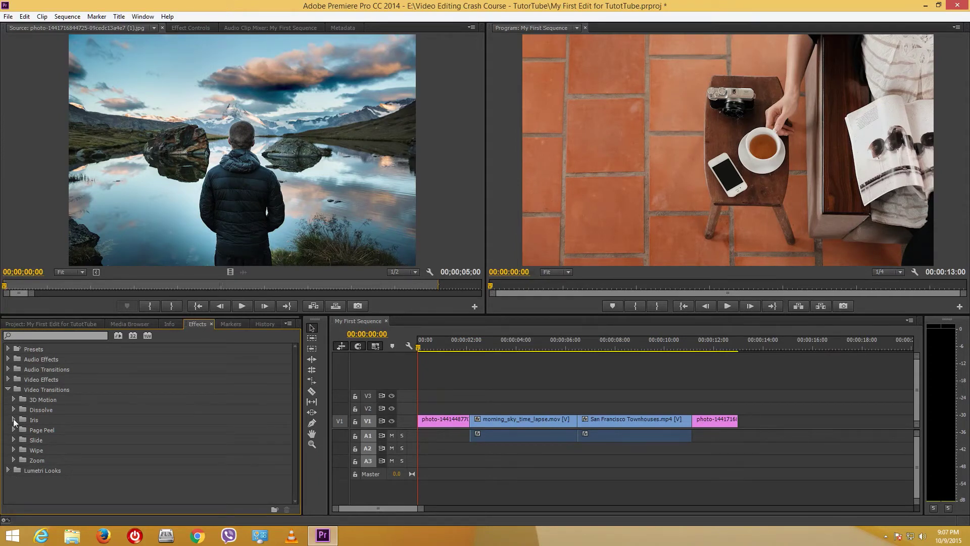
{"action": "left_click", "coordinate": [14, 410]}
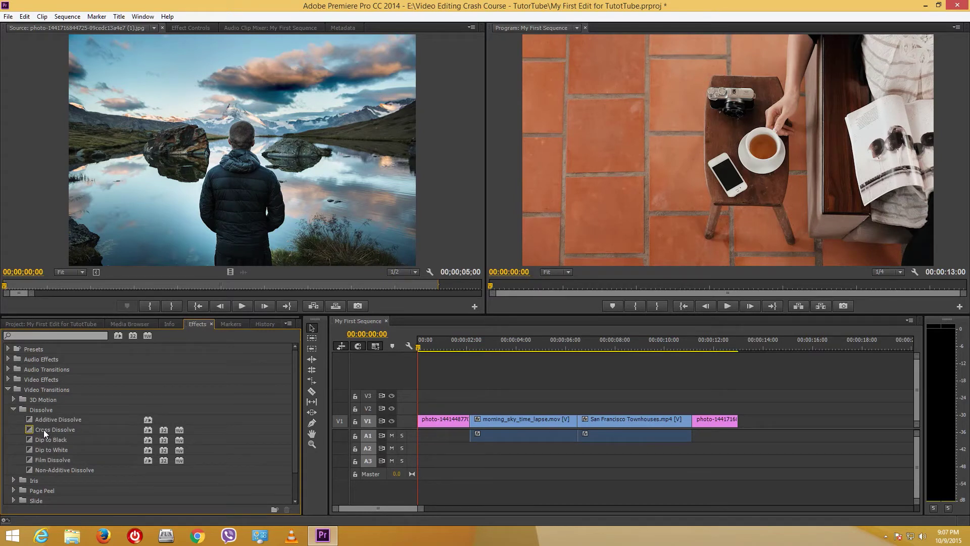
{"action": "left_click_drag", "start_coordinate": [43, 429], "coordinate": [422, 422]}
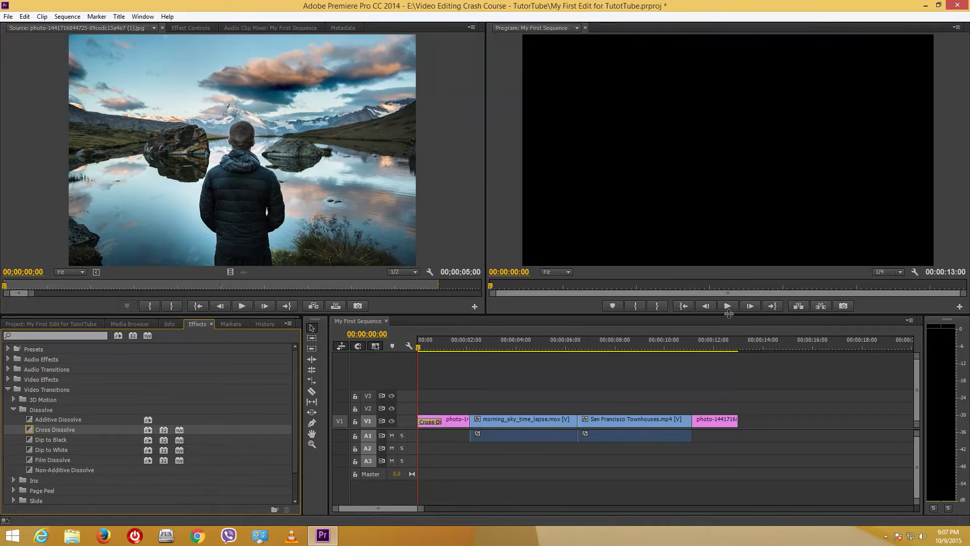
{"action": "left_click", "coordinate": [728, 306]}
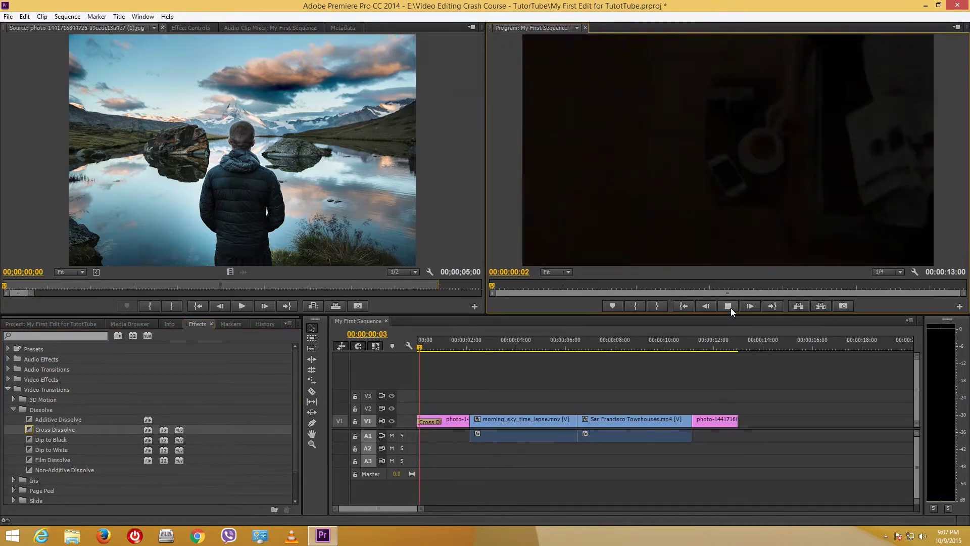
{"action": "left_click", "coordinate": [728, 306]}
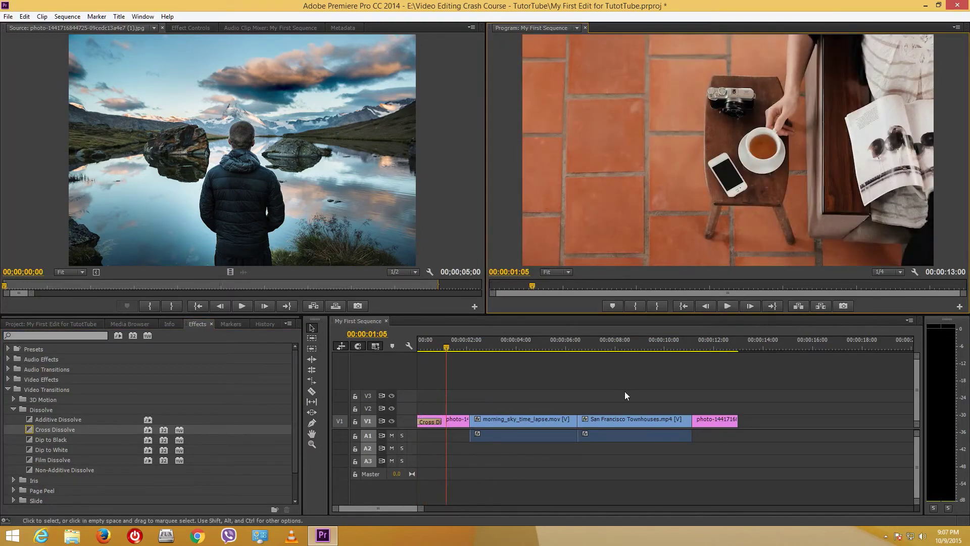
- Shorten the opening Cross Dissolve to about half its length and add a Cross Dissolve at the end of the last photo
{"action": "left_click", "coordinate": [430, 422]}
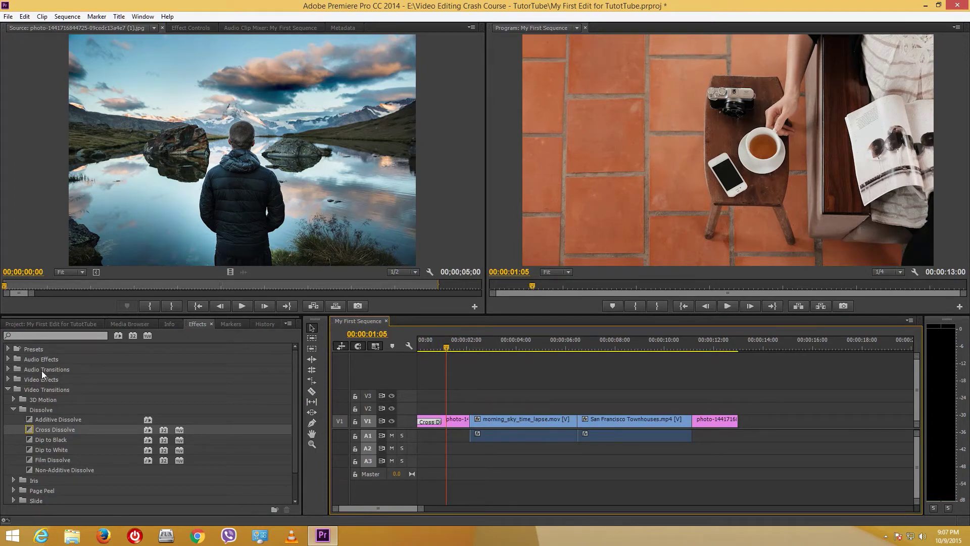
{"action": "left_click_drag", "start_coordinate": [442, 421], "coordinate": [430, 421]}
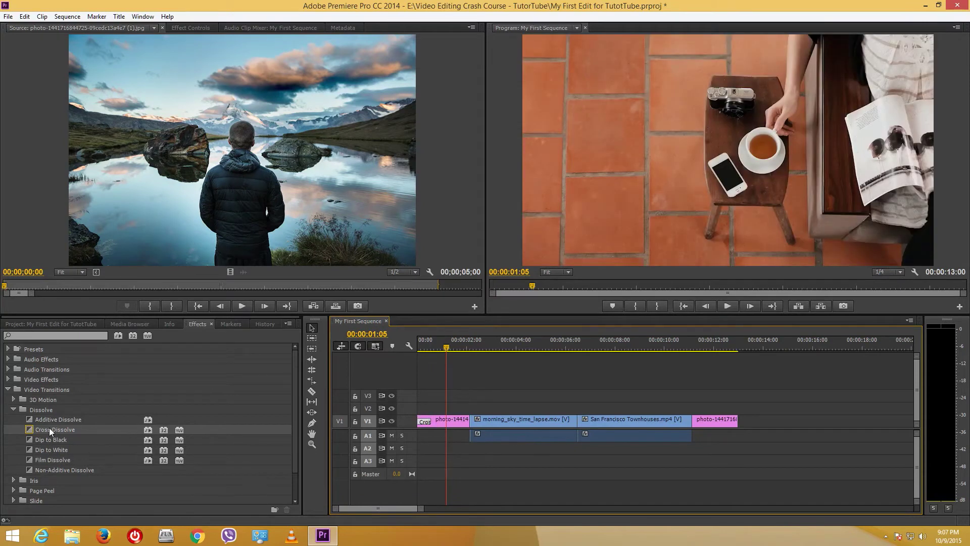
{"action": "left_click_drag", "start_coordinate": [49, 427], "coordinate": [727, 422]}
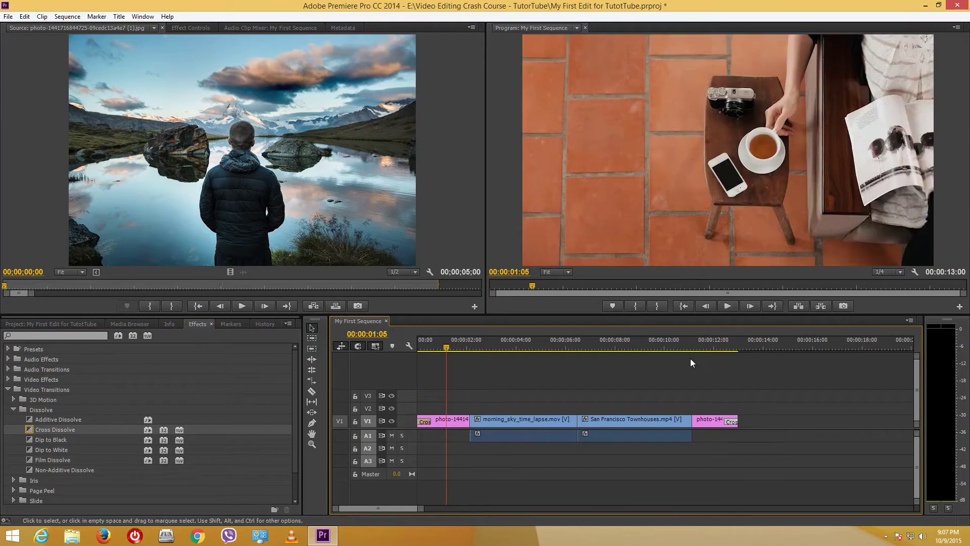
- Play the sequence opening and its last photo from 00:00:12:03 to check both Cross Dissolve fades
{"action": "key", "text": "Home"}
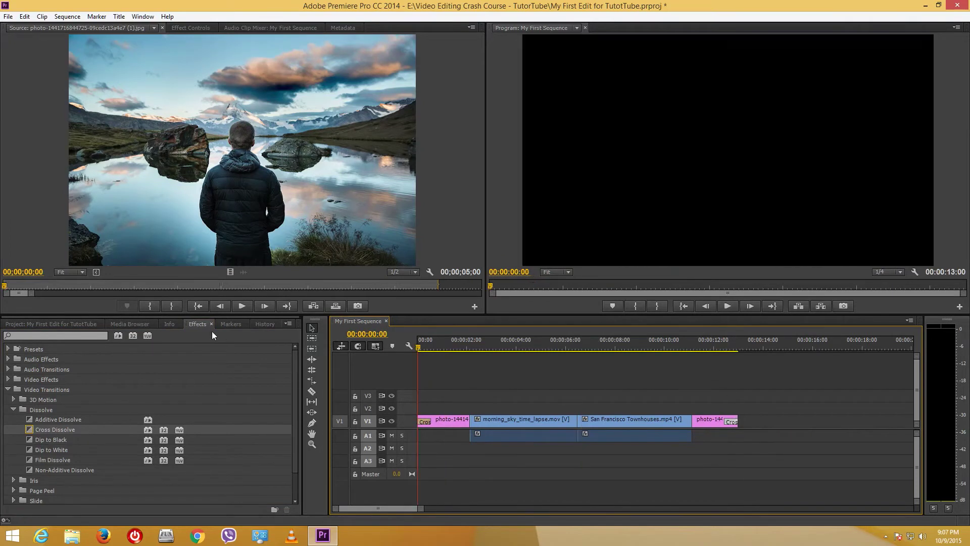
{"action": "left_click", "coordinate": [725, 305]}
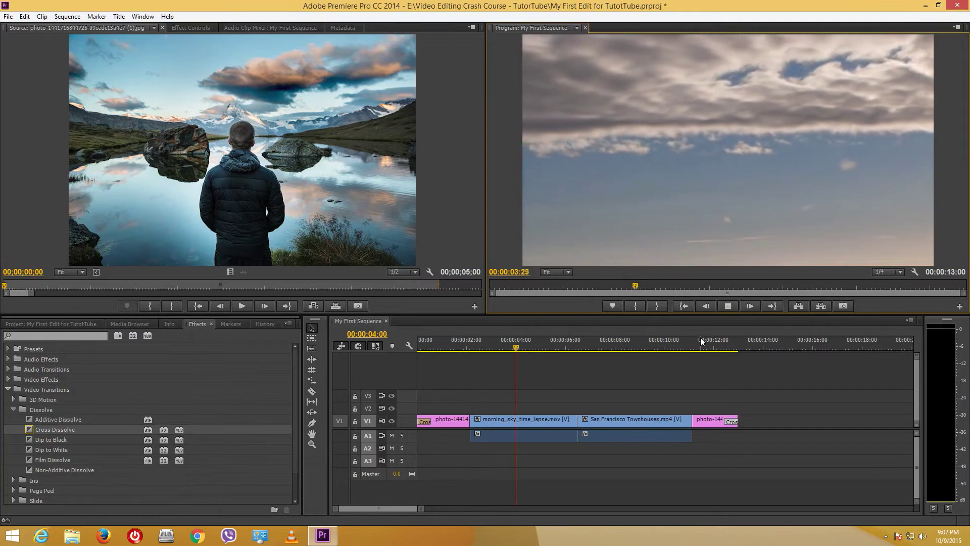
{"action": "left_click", "coordinate": [715, 341]}
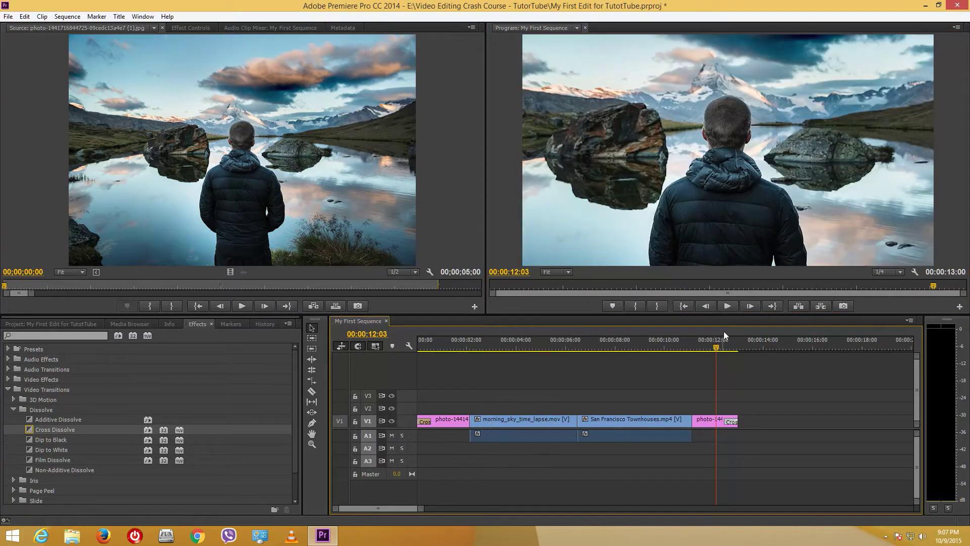
{"action": "left_click", "coordinate": [726, 306]}
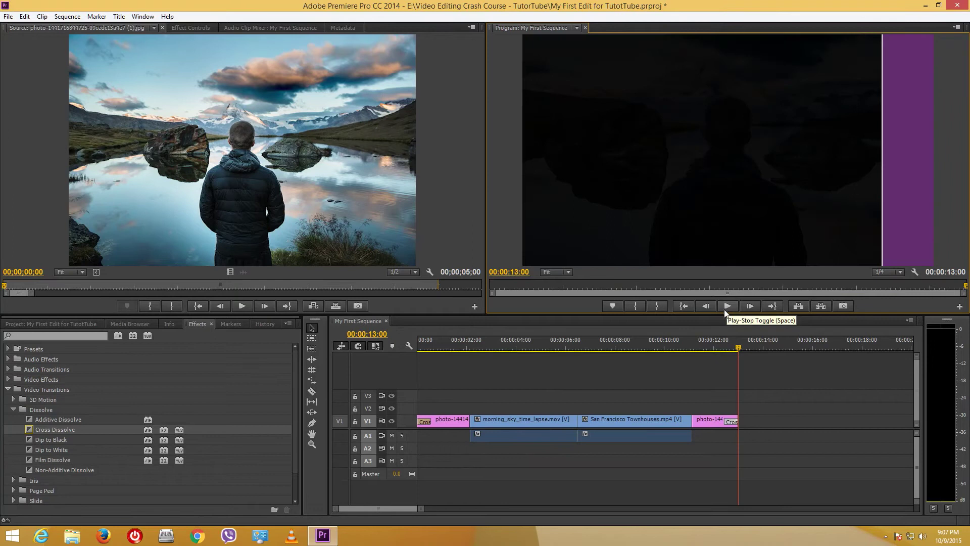
- Apply the Page Peel video transition to all three cuts between neighbouring clips on V1
{"action": "left_click", "coordinate": [472, 342]}
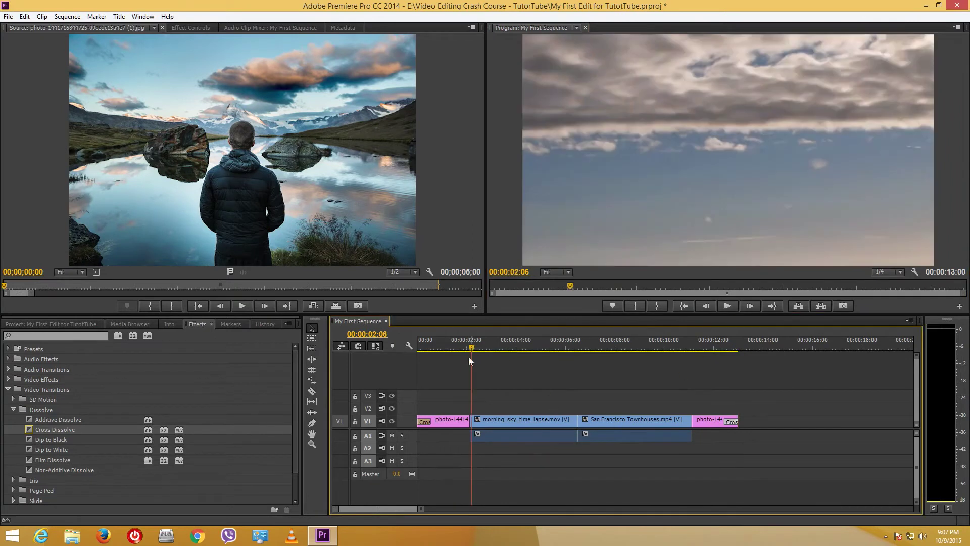
{"action": "left_click", "coordinate": [14, 409]}
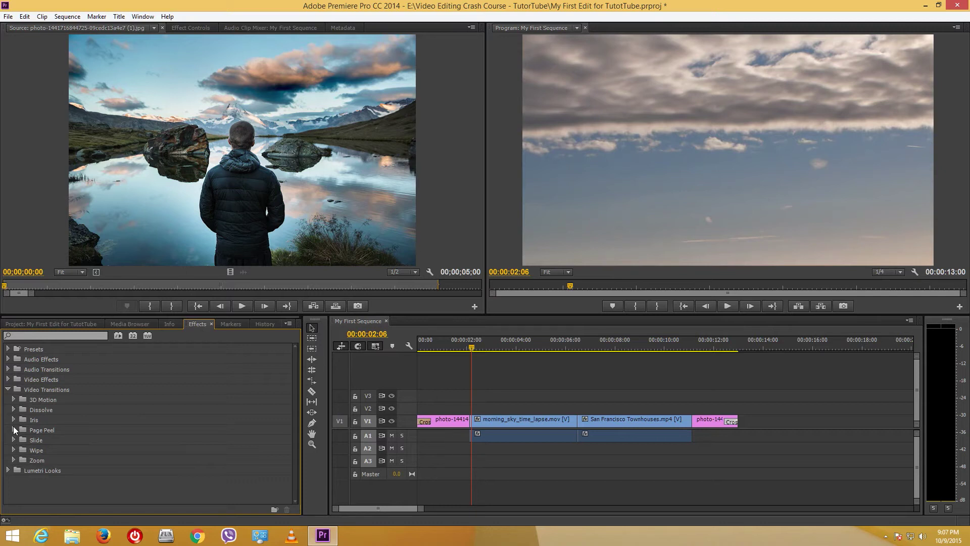
{"action": "left_click", "coordinate": [13, 430]}
{"action": "left_click_drag", "start_coordinate": [32, 442], "coordinate": [467, 422]}
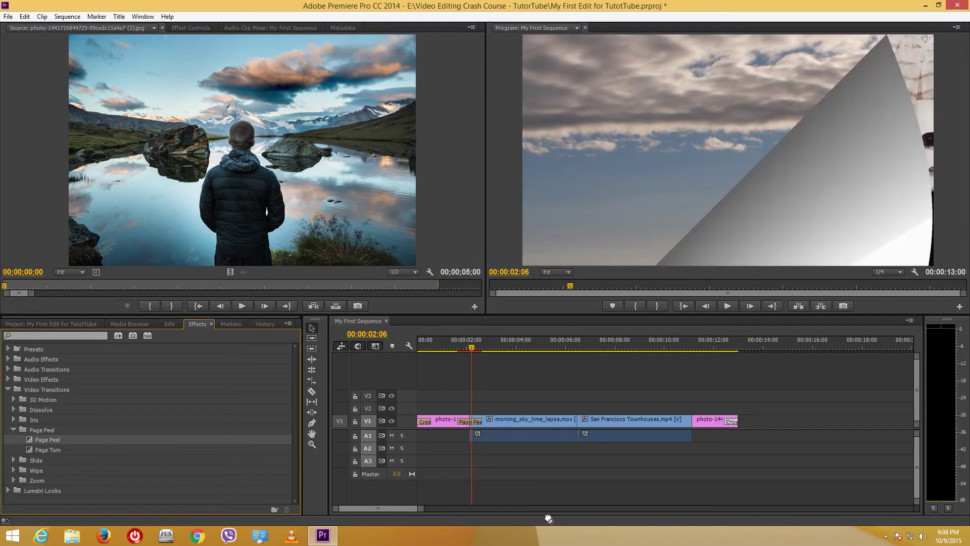
{"action": "left_click_drag", "start_coordinate": [583, 429], "coordinate": [579, 422]}
{"action": "left_click_drag", "start_coordinate": [31, 440], "coordinate": [689, 424]}
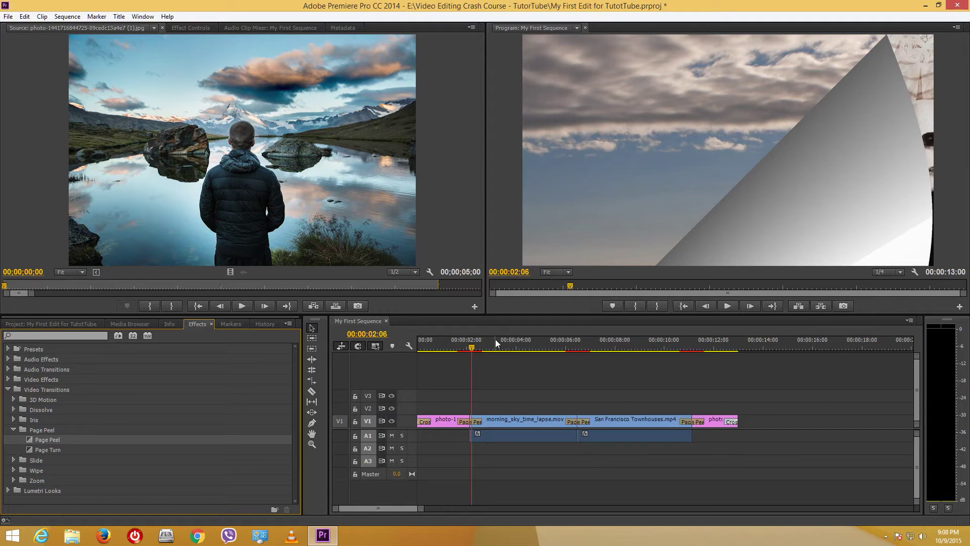
- Play the sequence from the start to check the Page Peel transitions, and render their preview files
{"action": "left_click_drag", "start_coordinate": [472, 346], "coordinate": [413, 346]}
{"action": "left_click", "coordinate": [728, 306]}
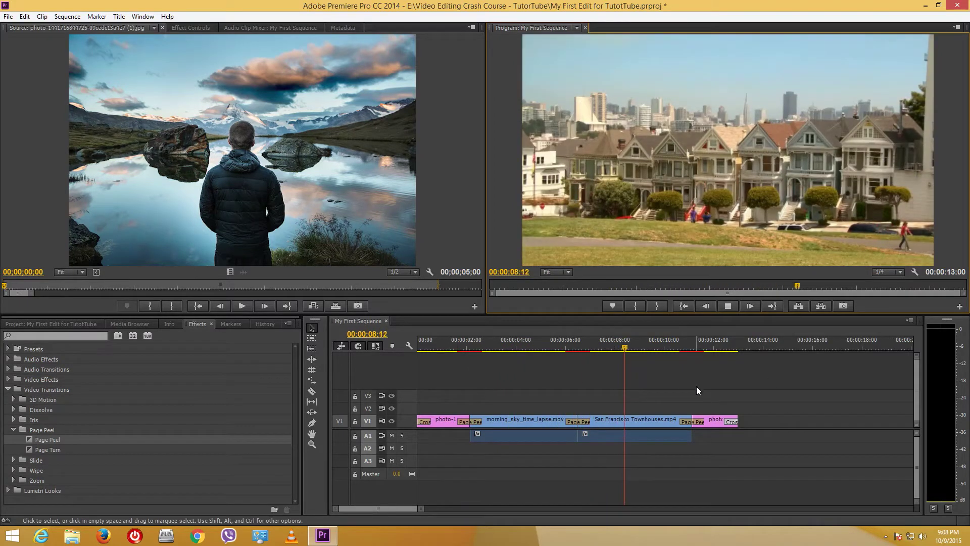
{"action": "left_click", "coordinate": [726, 305]}
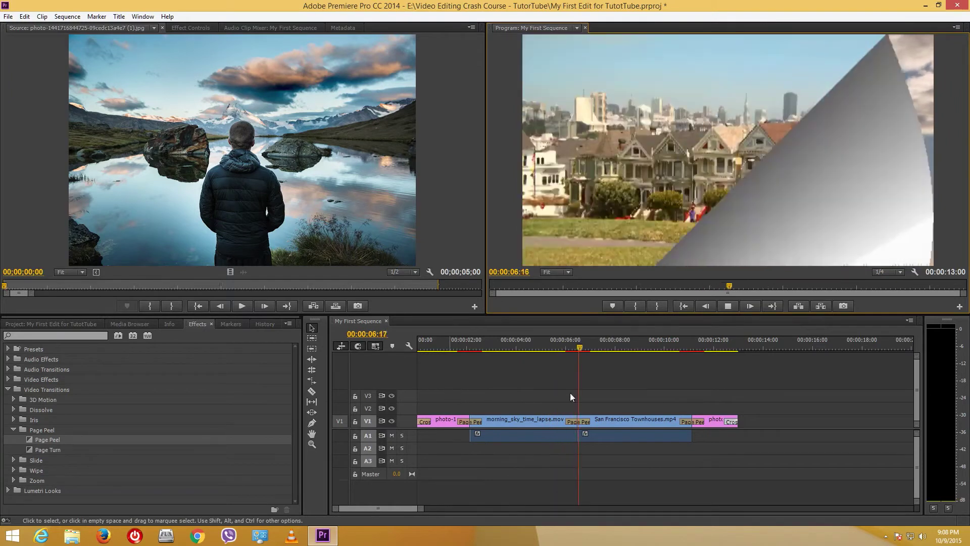
{"action": "key", "text": "Return"}
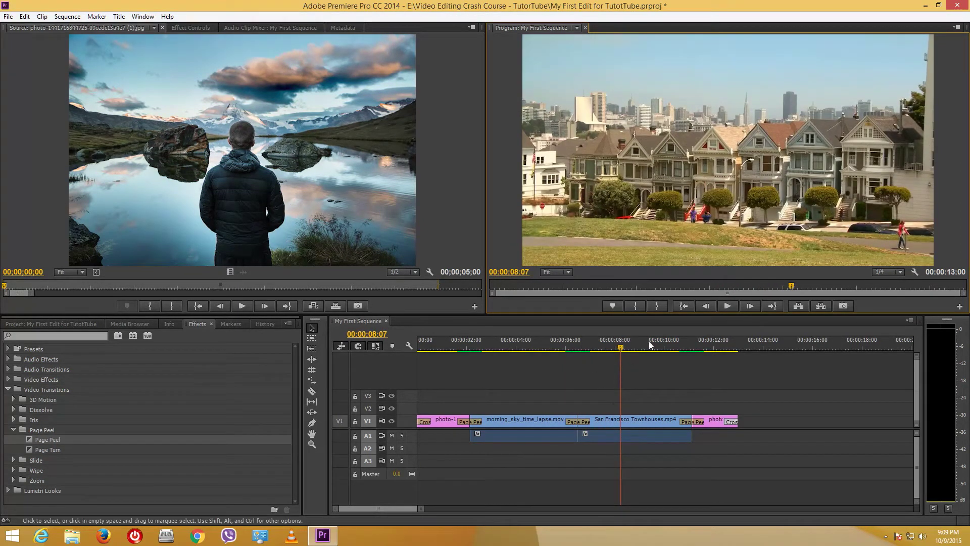
- Select the first photo on V1 at 00:00:01:04 and look through the Video Effects categories
{"action": "left_click_drag", "start_coordinate": [535, 342], "coordinate": [446, 399]}
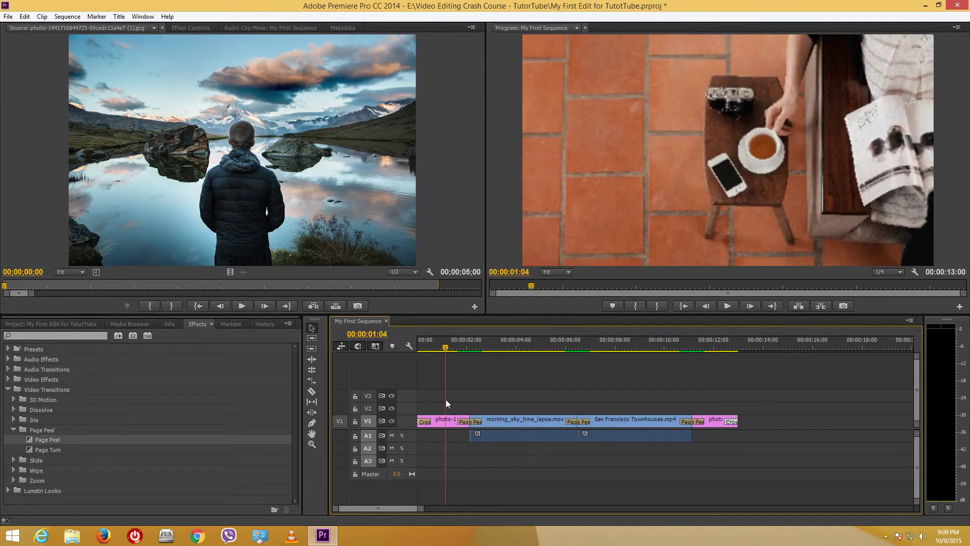
{"action": "left_click", "coordinate": [444, 425]}
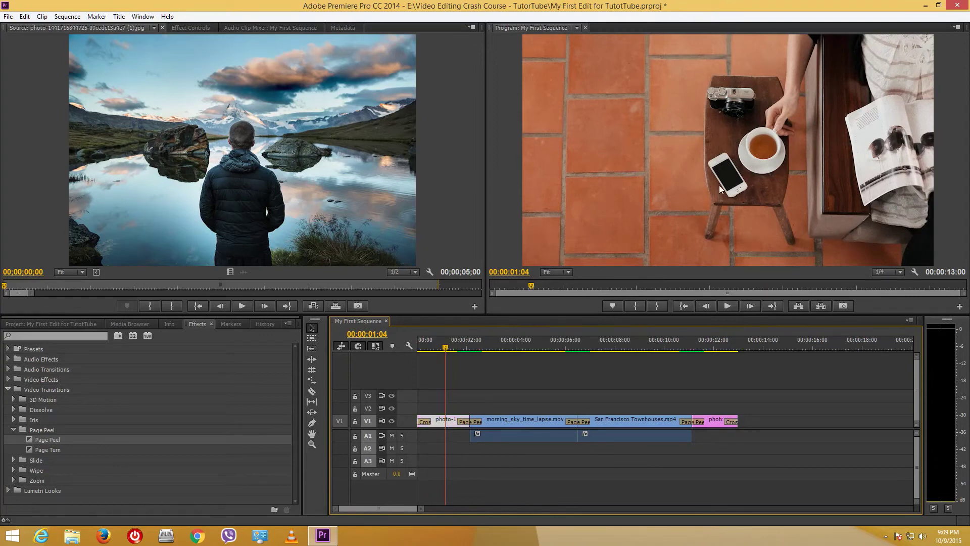
{"action": "left_click", "coordinate": [14, 429]}
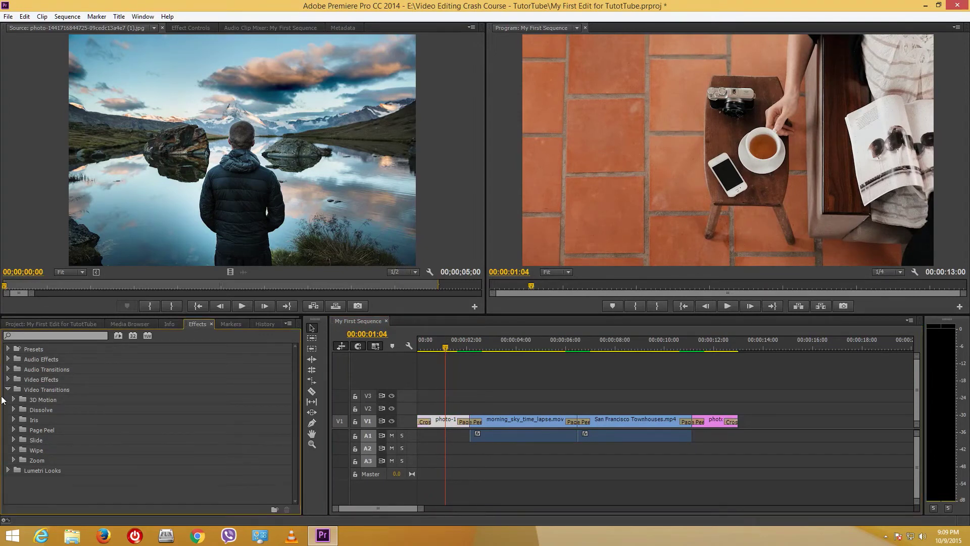
{"action": "left_click", "coordinate": [7, 390]}
{"action": "left_click", "coordinate": [7, 380]}
{"action": "scroll", "coordinate": [35, 405], "scroll_direction": "down", "scroll_amount": 3}
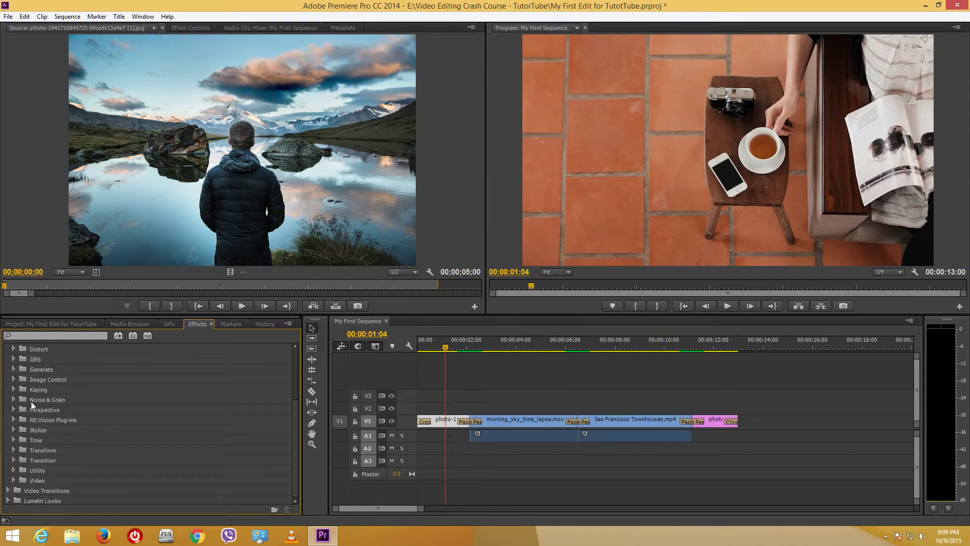
{"action": "scroll", "coordinate": [40, 440], "scroll_direction": "up", "scroll_amount": 3}
{"action": "scroll", "coordinate": [31, 387], "scroll_direction": "down", "scroll_amount": 3}
{"action": "scroll", "coordinate": [44, 436], "scroll_direction": "up", "scroll_amount": 3}
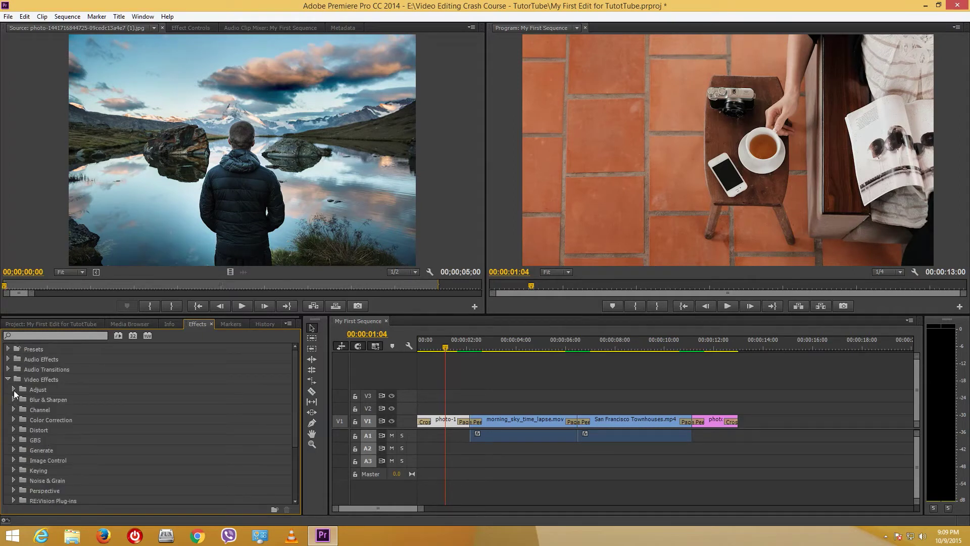
{"action": "scroll", "coordinate": [32, 430], "scroll_direction": "down", "scroll_amount": 1}
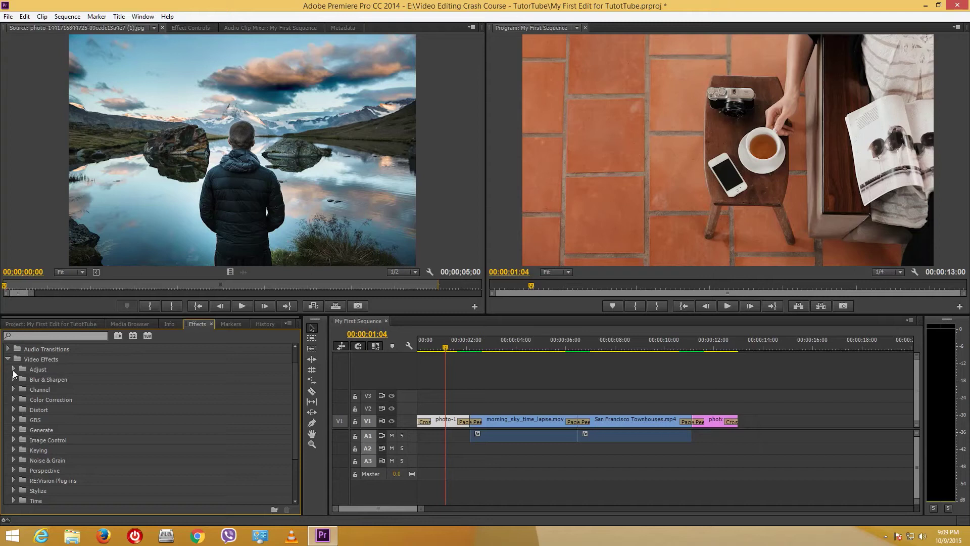
{"action": "scroll", "coordinate": [34, 430], "scroll_direction": "down", "scroll_amount": 3}
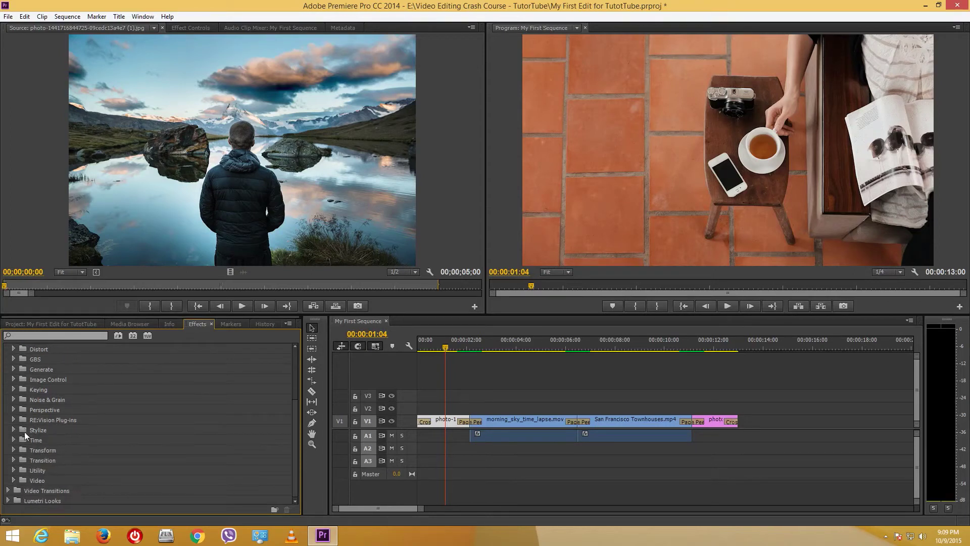
- Apply the Dust & Scratches effect from Noise & Grain to the first photo and play the sequence from the start
{"action": "left_click", "coordinate": [12, 399]}
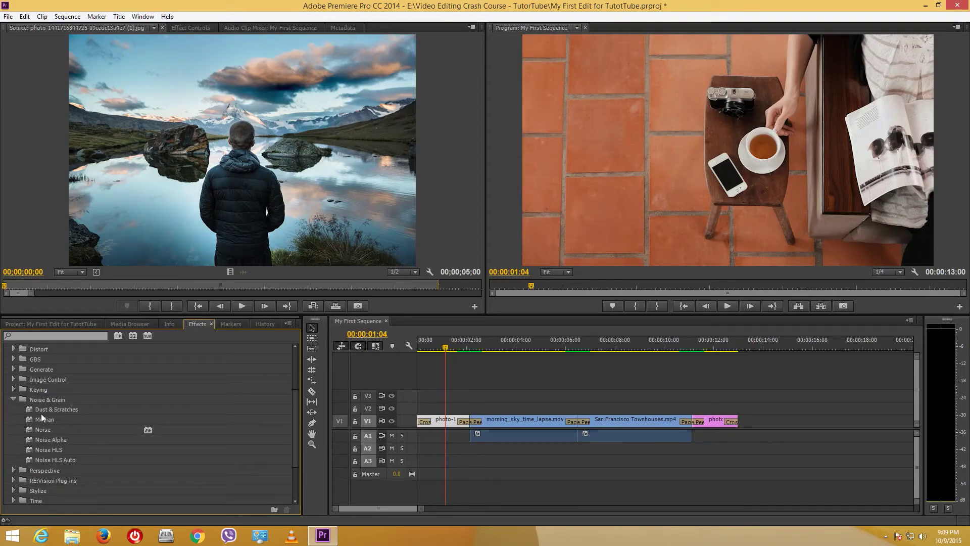
{"action": "left_click_drag", "start_coordinate": [46, 411], "coordinate": [447, 422]}
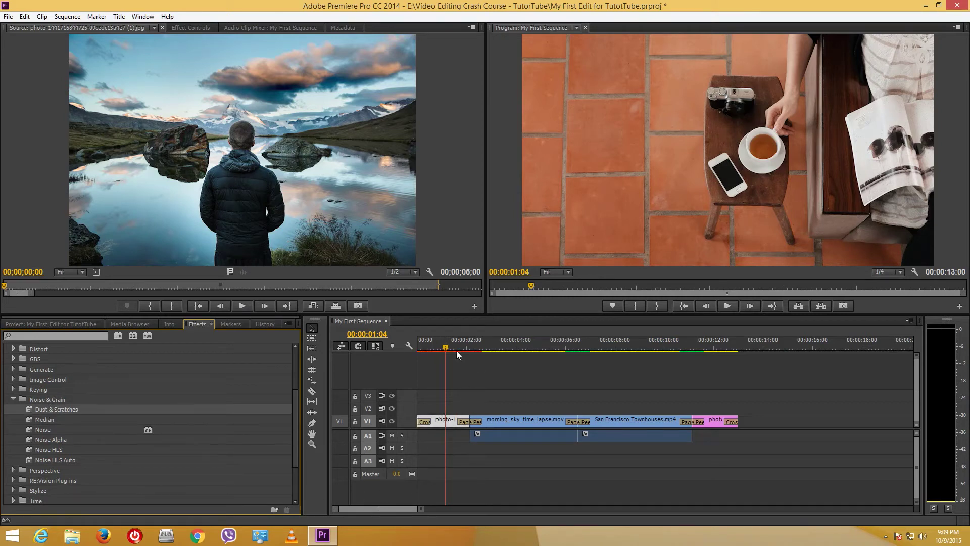
{"action": "left_click_drag", "start_coordinate": [455, 348], "coordinate": [319, 341]}
{"action": "key", "text": "space"}
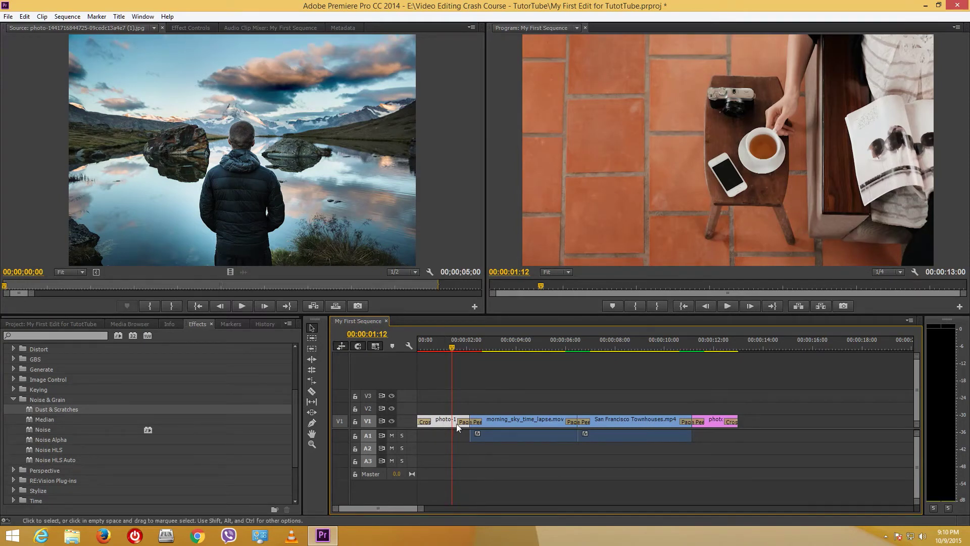
- Compare the effect settings of the first photo with those of morning_sky_time_lapse.mov
{"action": "left_click", "coordinate": [189, 28]}
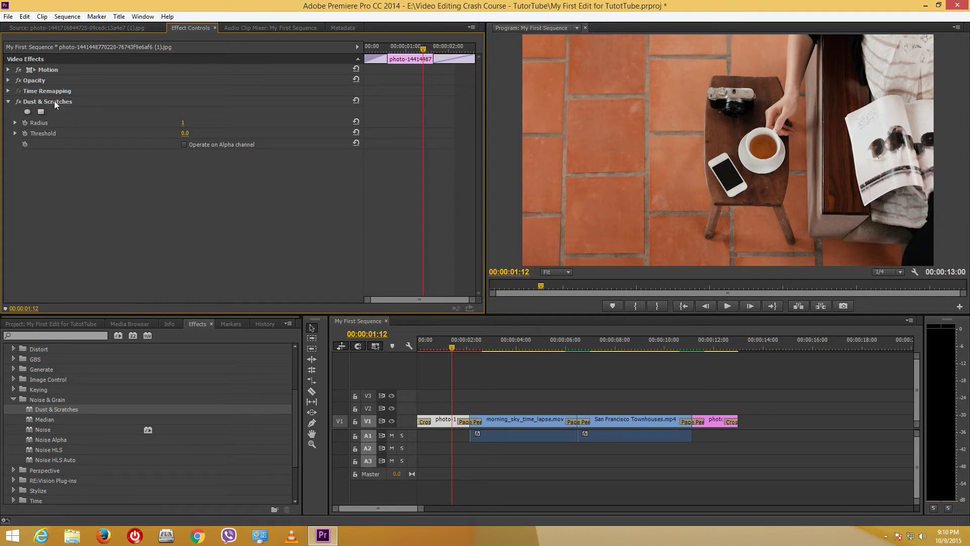
{"action": "left_click", "coordinate": [519, 422]}
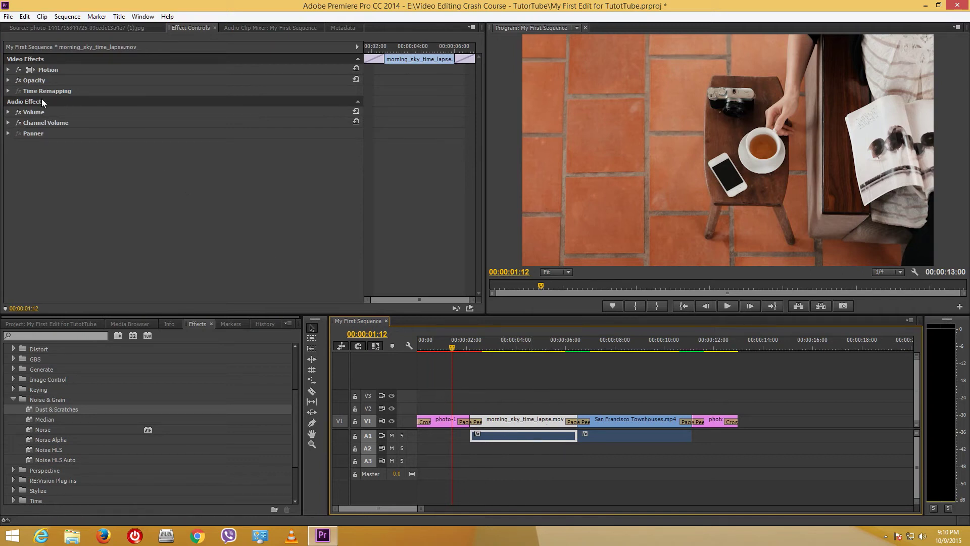
{"action": "left_click", "coordinate": [447, 423]}
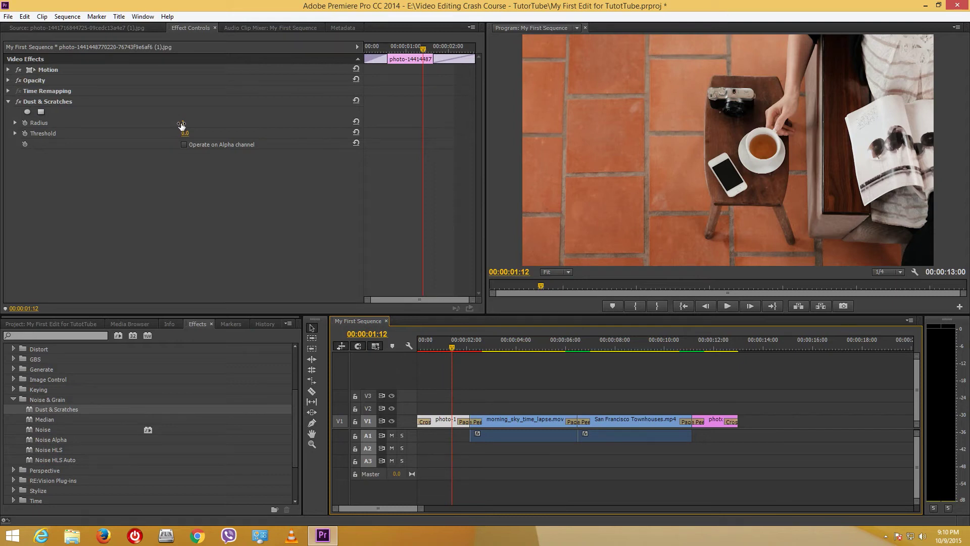
- Try a Dust & Scratches Radius of 90 and Threshold of 1.0 on the first photo, and delete the effect
{"action": "mouse_move", "coordinate": [182, 126]}
{"action": "left_mouse_down"}
{"action": "mouse_move", "coordinate": [205, 125]}
{"action": "mouse_move", "coordinate": [181, 126]}
{"action": "mouse_move", "coordinate": [186, 133]}
{"action": "left_mouse_up"}
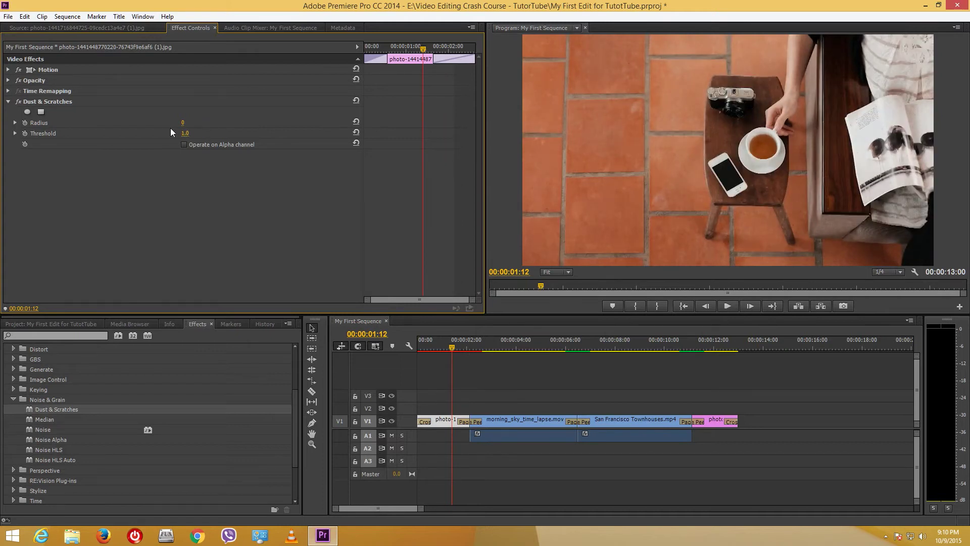
{"action": "left_click_drag", "start_coordinate": [183, 123], "coordinate": [189, 133]}
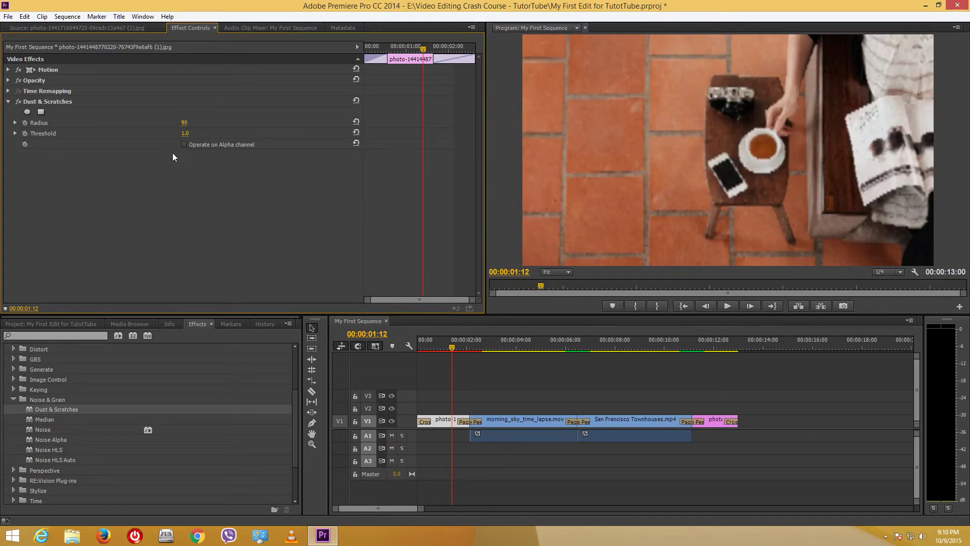
{"action": "left_click", "coordinate": [37, 101]}
{"action": "key", "text": "Delete"}
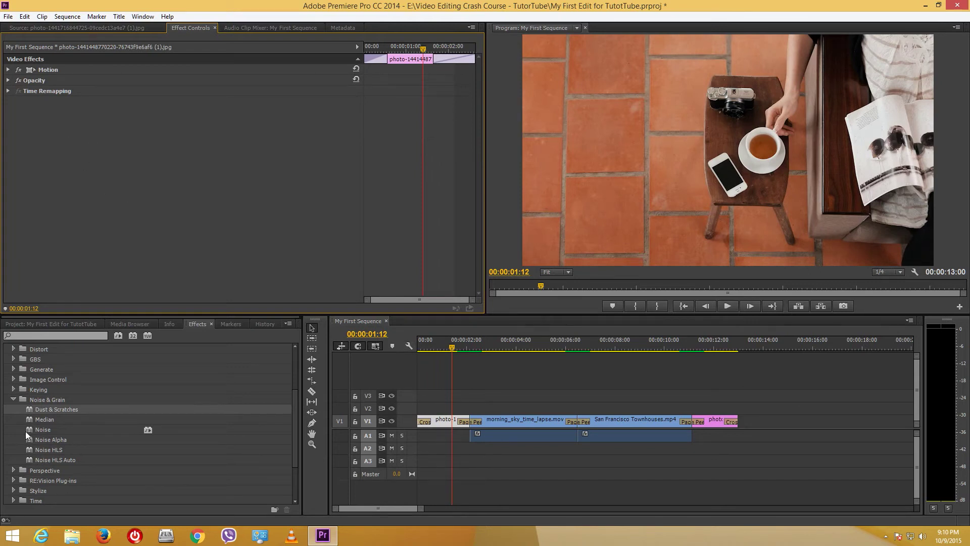
- Apply the Noise effect to the first photo with the amount at 21.0 %, and play the sequence opening to check it
{"action": "left_click_drag", "start_coordinate": [28, 430], "coordinate": [444, 426]}
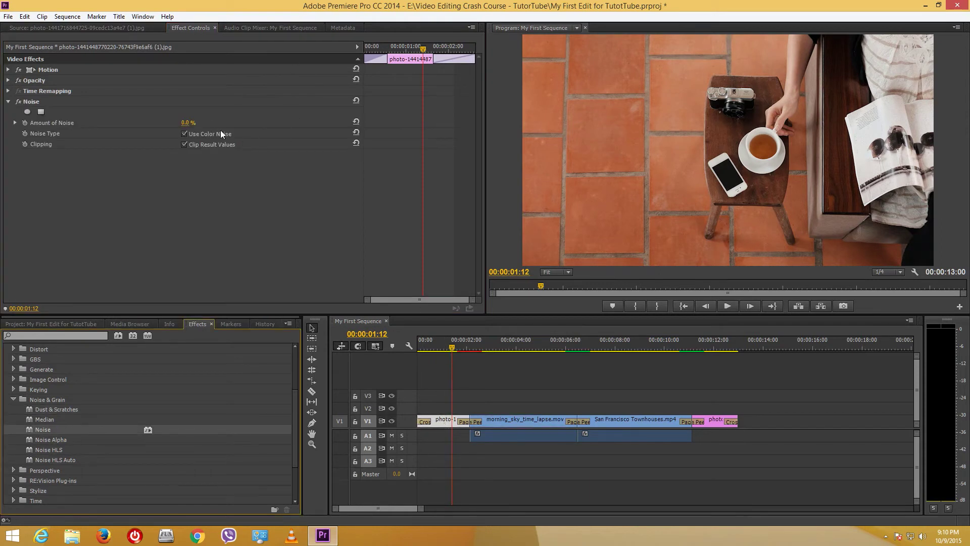
{"action": "mouse_move", "coordinate": [185, 123]}
{"action": "left_mouse_down"}
{"action": "mouse_move", "coordinate": [208, 122]}
{"action": "mouse_move", "coordinate": [197, 123]}
{"action": "left_mouse_up"}
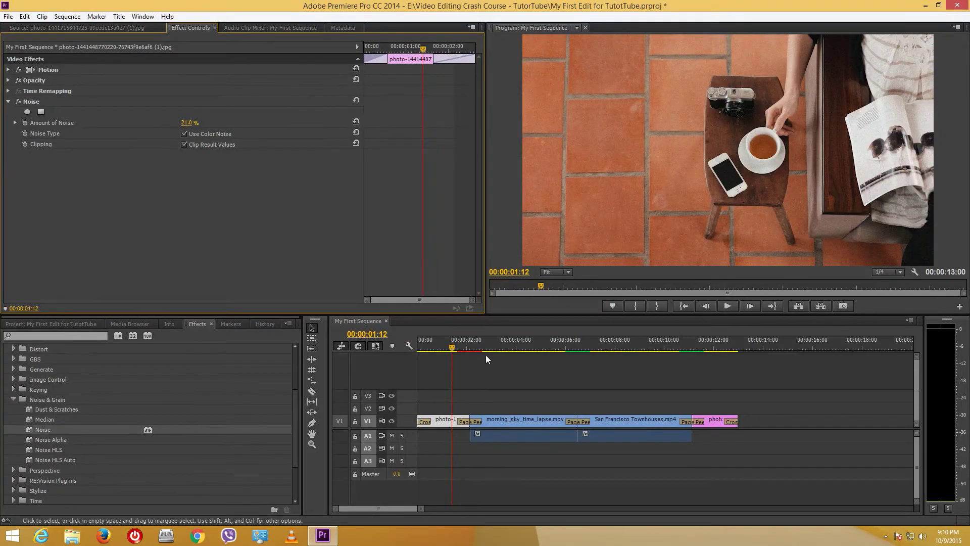
{"action": "left_click_drag", "start_coordinate": [458, 342], "coordinate": [268, 337]}
{"action": "key", "text": "space"}
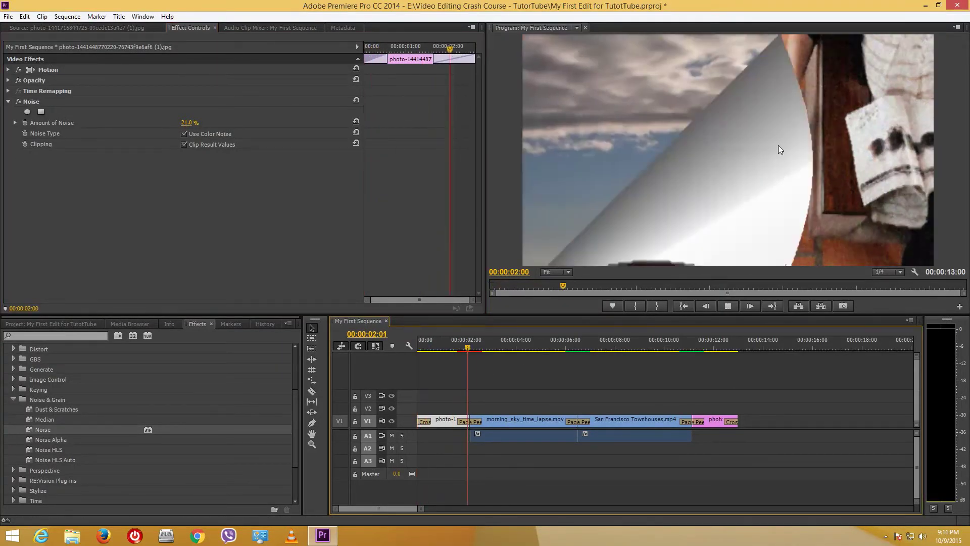
{"action": "key", "text": "space"}
- Remove the Noise effect from the first photo
{"action": "left_click", "coordinate": [35, 101]}
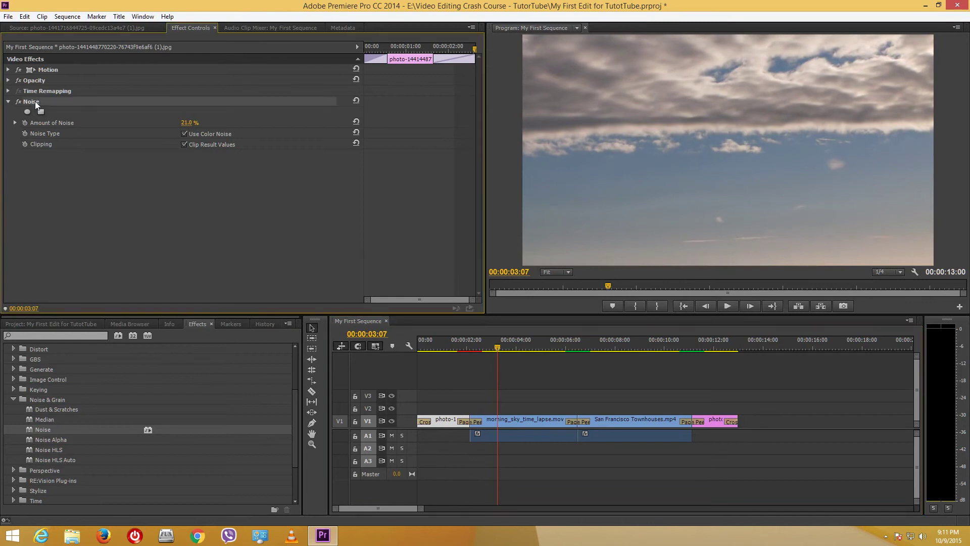
{"action": "key", "text": "Delete"}
- Place the playhead at 00:00:01:06 and apply the ProcAmp effect from the Adjust category to the first photo
{"action": "left_click", "coordinate": [446, 342]}
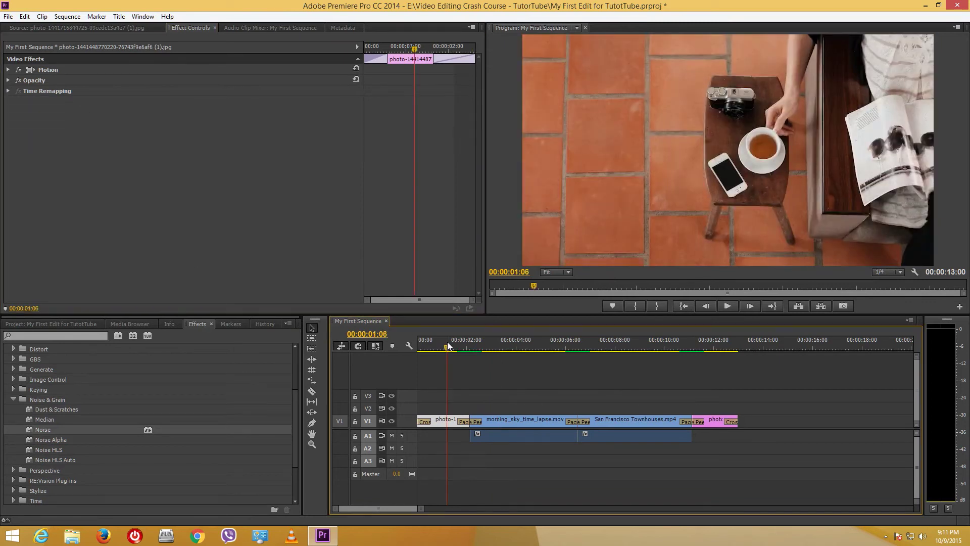
{"action": "left_click", "coordinate": [13, 399]}
{"action": "scroll", "coordinate": [34, 386], "scroll_direction": "up", "scroll_amount": 3}
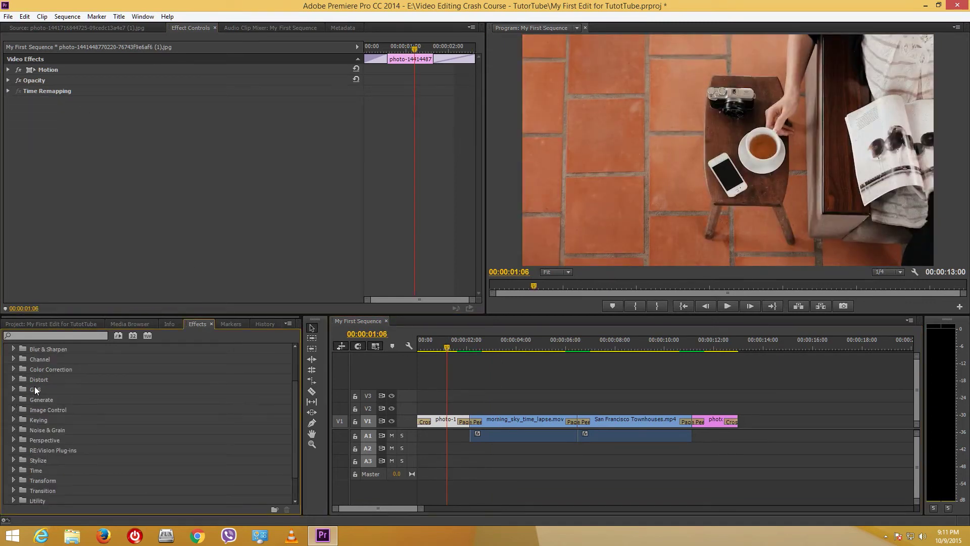
{"action": "scroll", "coordinate": [36, 401], "scroll_direction": "down", "scroll_amount": 1}
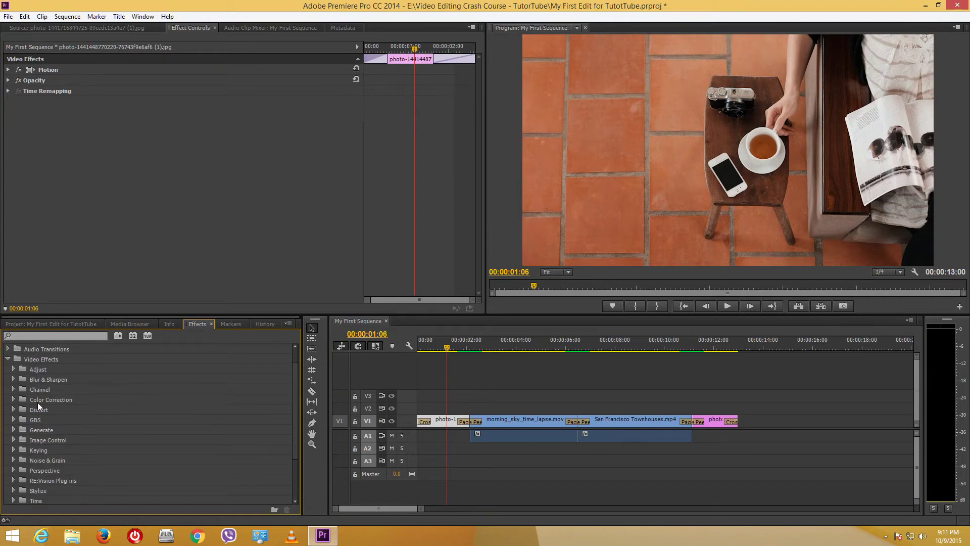
{"action": "left_click", "coordinate": [14, 369]}
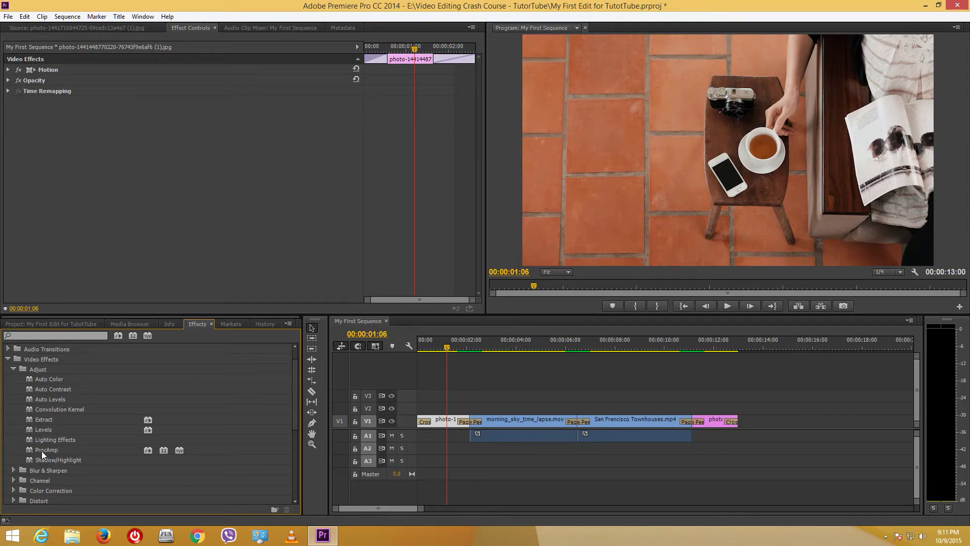
{"action": "left_click_drag", "start_coordinate": [38, 451], "coordinate": [439, 424]}
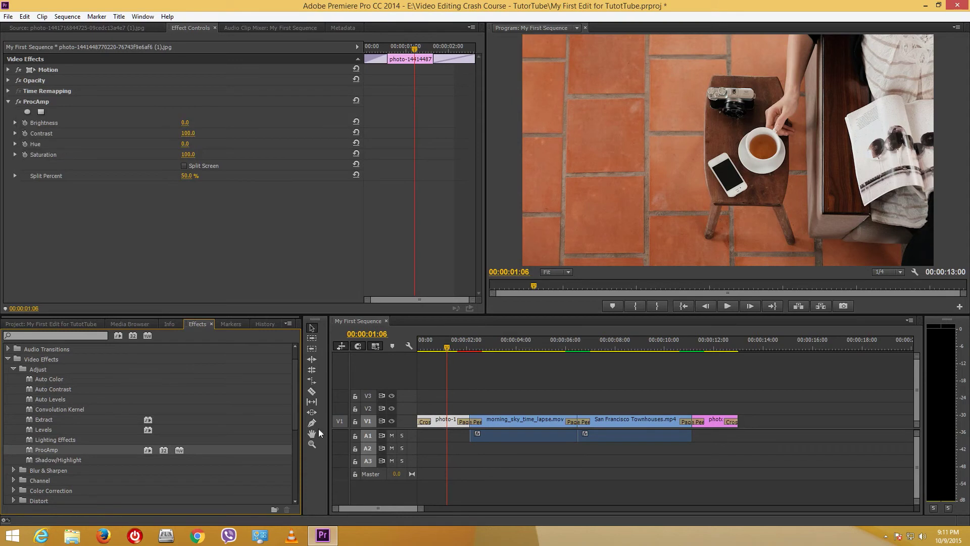
- Set the photo's ProcAmp Brightness to -25.0 and Contrast to 194.0, and switch the effect off and on to compare
{"action": "left_click_drag", "start_coordinate": [188, 126], "coordinate": [243, 135]}
{"action": "left_click_drag", "start_coordinate": [185, 124], "coordinate": [169, 123]}
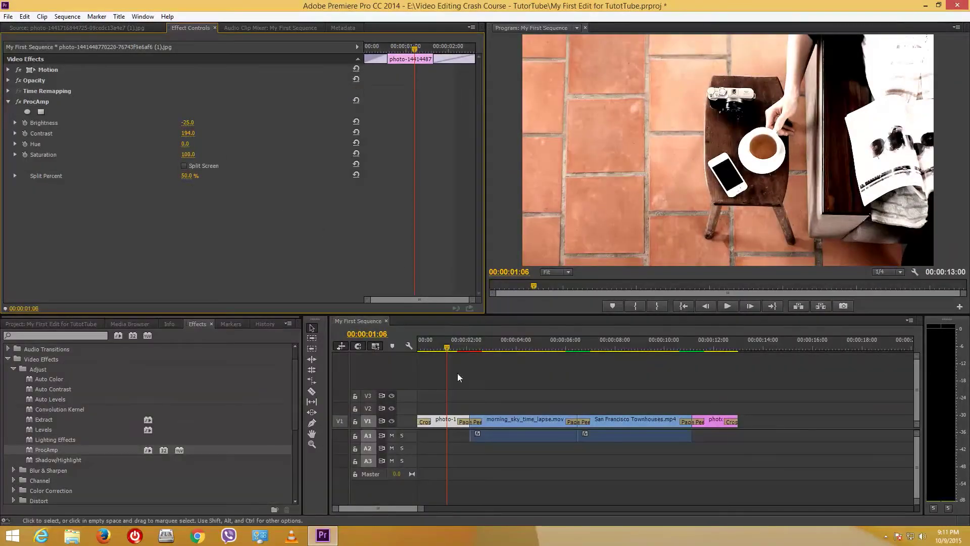
{"action": "left_click", "coordinate": [18, 102]}
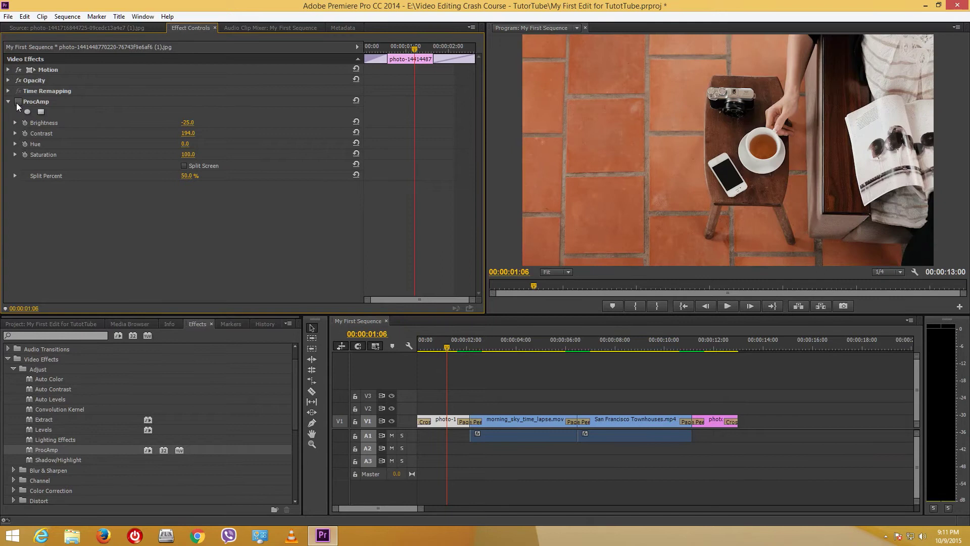
{"action": "left_click", "coordinate": [18, 102]}
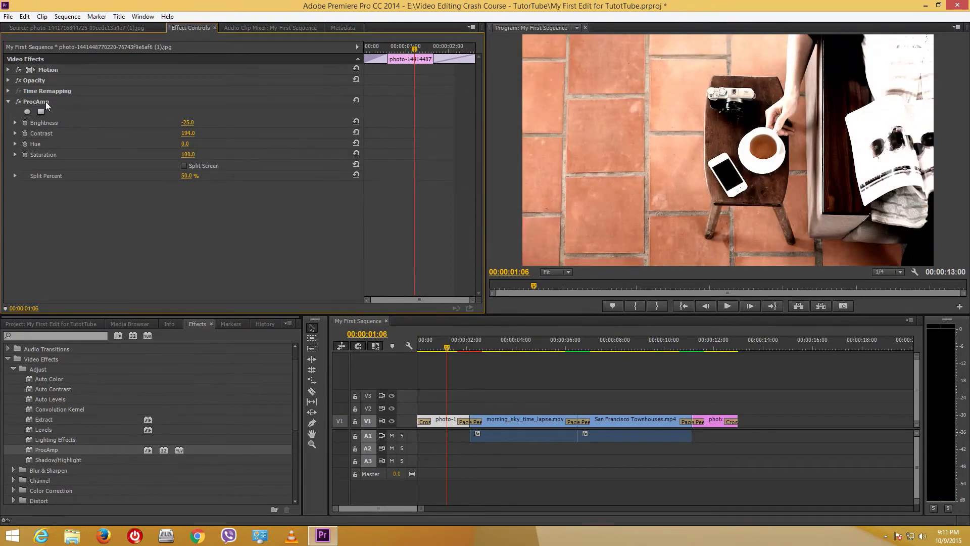
- Copy the ProcAmp effect from the first photo and paste it onto morning_sky_time_lapse.mov, previewing at 00:00:04:00
{"action": "left_click", "coordinate": [42, 102]}
{"action": "right_click", "coordinate": [40, 102]}
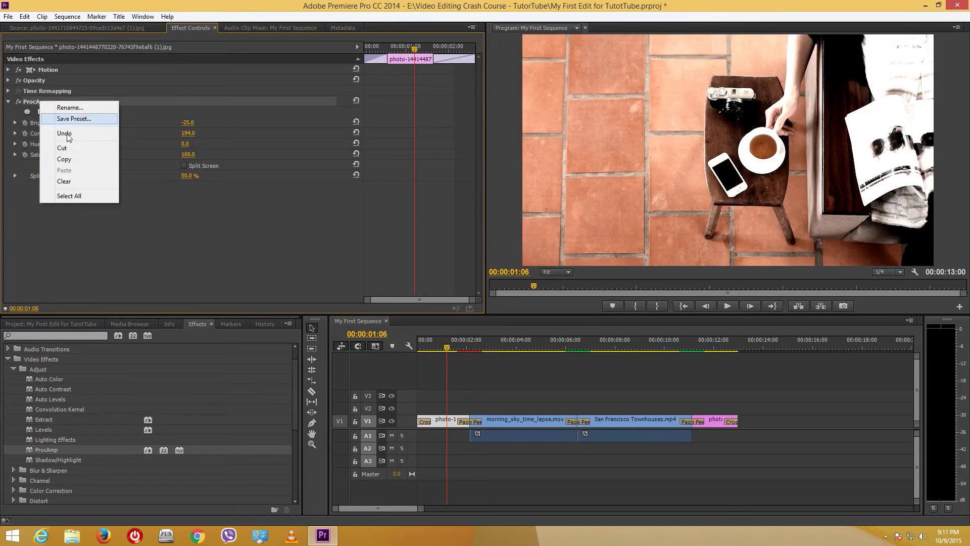
{"action": "left_click", "coordinate": [75, 155]}
{"action": "right_click", "coordinate": [38, 102]}
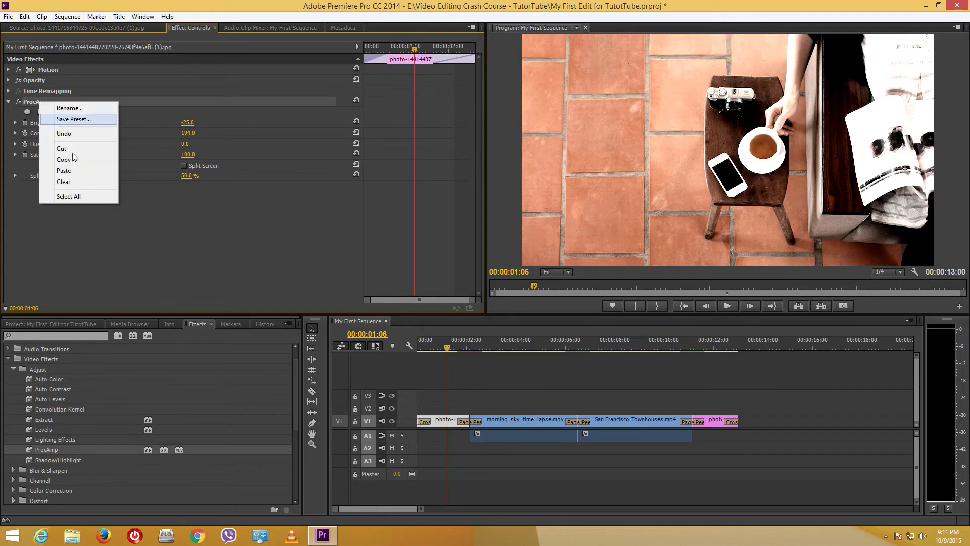
{"action": "left_click", "coordinate": [76, 156]}
{"action": "left_click", "coordinate": [524, 417]}
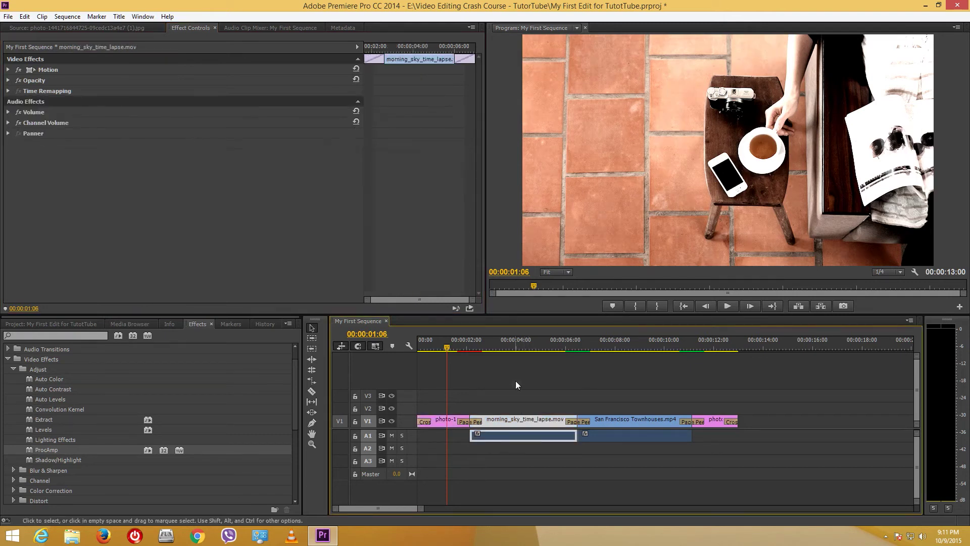
{"action": "left_click", "coordinate": [516, 346]}
{"action": "right_click", "coordinate": [113, 185]}
{"action": "left_click", "coordinate": [150, 256]}
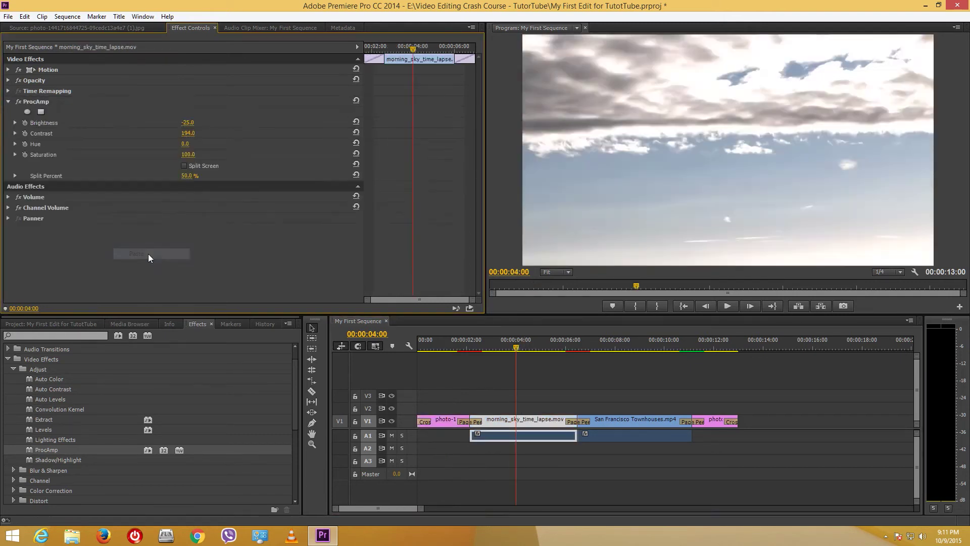
- Paste the copied ProcAmp effect onto San Francisco Townhouses.mp4 and set its Contrast to 146.0
{"action": "left_click", "coordinate": [623, 345]}
{"action": "left_click", "coordinate": [631, 419]}
{"action": "right_click", "coordinate": [182, 209]}
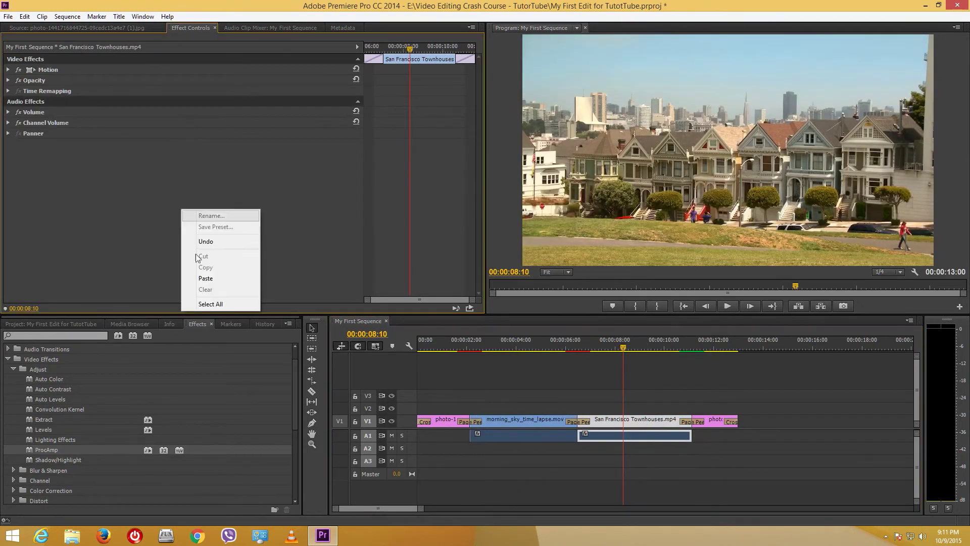
{"action": "left_click", "coordinate": [217, 278]}
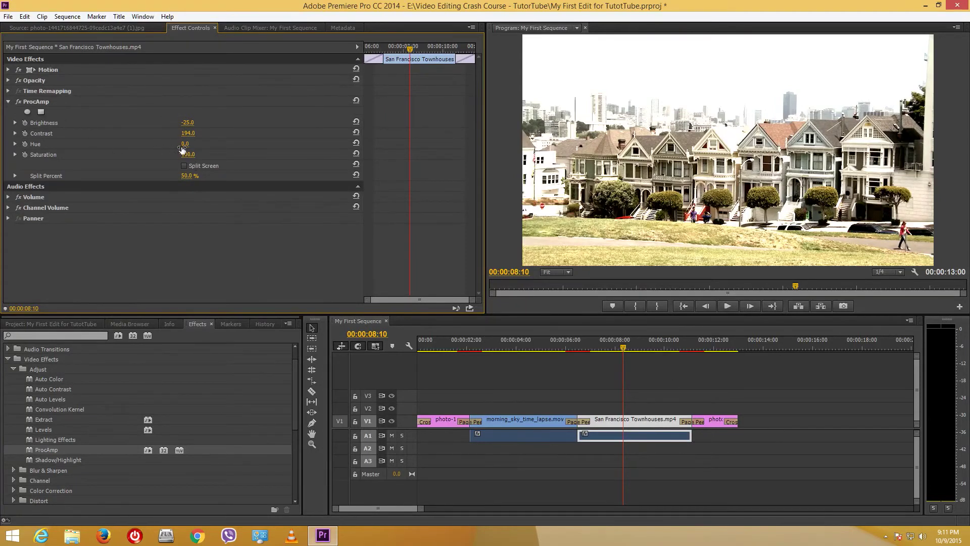
{"action": "left_click_drag", "start_coordinate": [188, 134], "coordinate": [167, 135]}
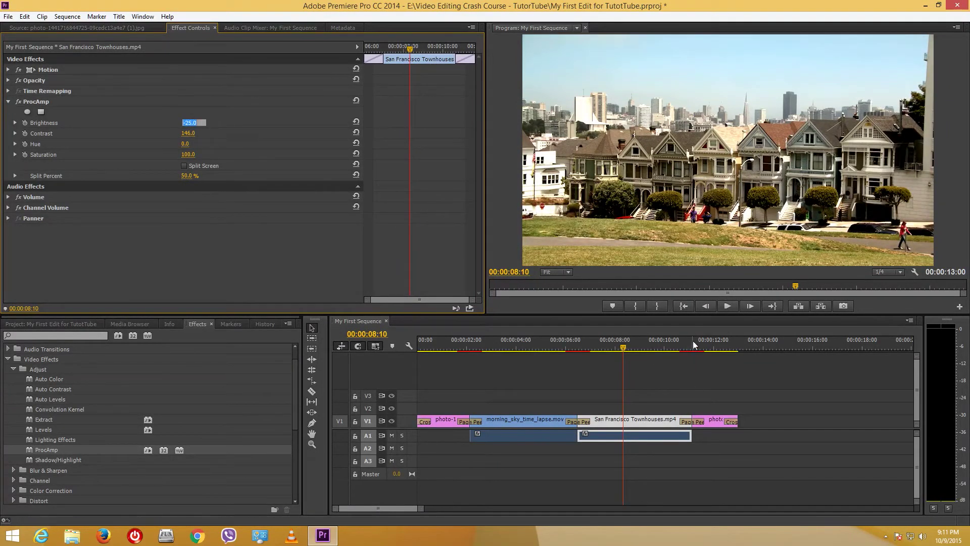
- Paste the copied ProcAmp effect onto the last photo and set its Brightness to -5.0 and Contrast to 142.0
{"action": "left_click", "coordinate": [710, 345]}
{"action": "left_click", "coordinate": [715, 423]}
{"action": "right_click", "coordinate": [131, 223]}
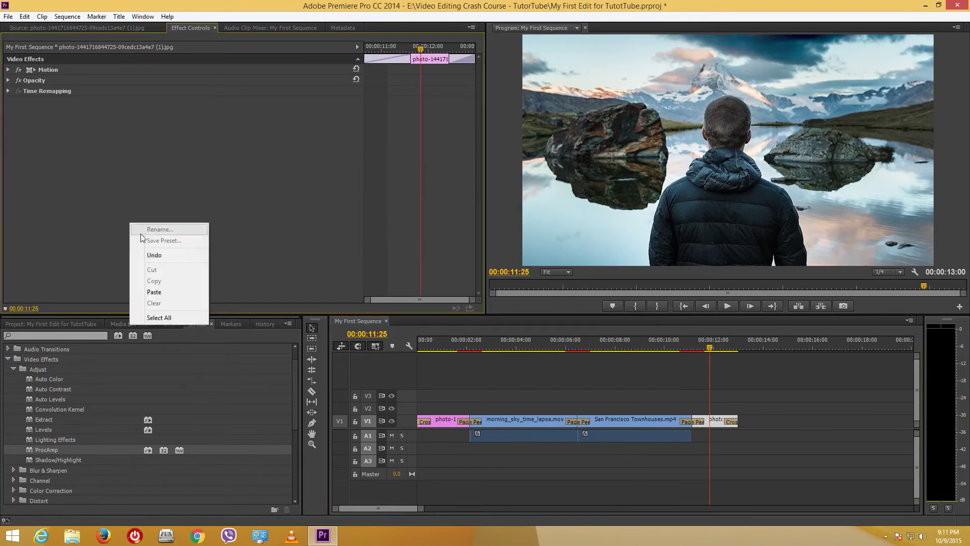
{"action": "left_click", "coordinate": [160, 292]}
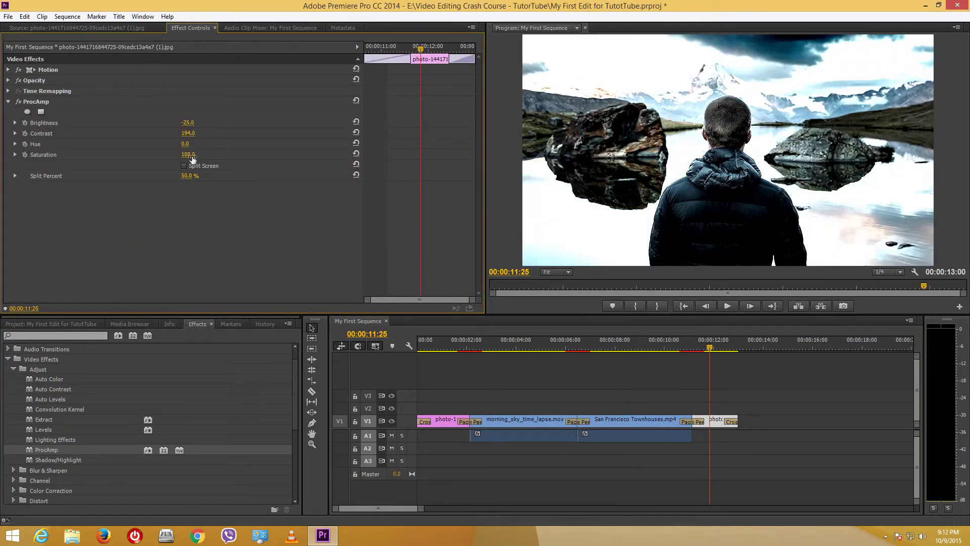
{"action": "left_click_drag", "start_coordinate": [187, 122], "coordinate": [209, 124]}
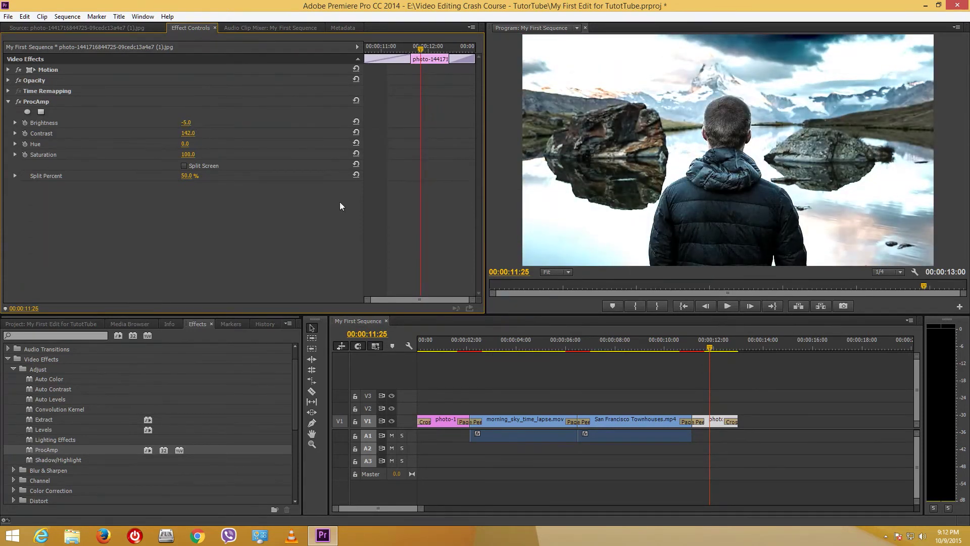
{"action": "left_click_drag", "start_coordinate": [507, 348], "coordinate": [581, 348]}
{"action": "left_click_drag", "start_coordinate": [743, 340], "coordinate": [347, 358]}
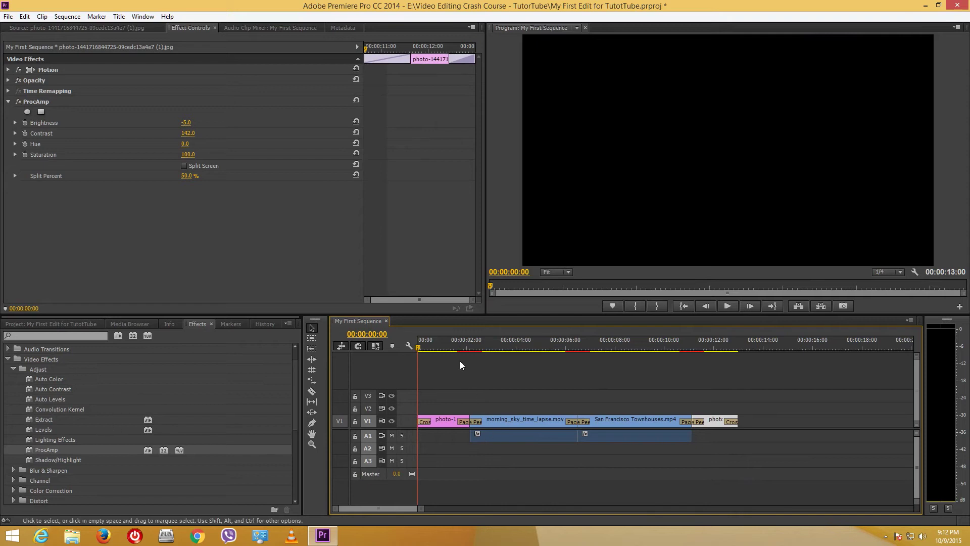
- Place the playhead at 00:00:04:02 and collapse the Images bin in the project
{"action": "left_click", "coordinate": [517, 347]}
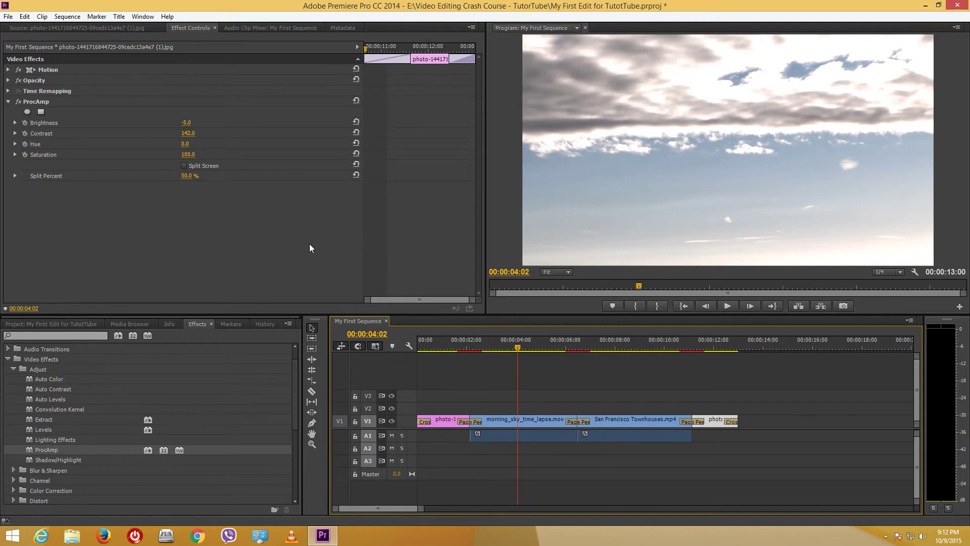
{"action": "left_click", "coordinate": [32, 323]}
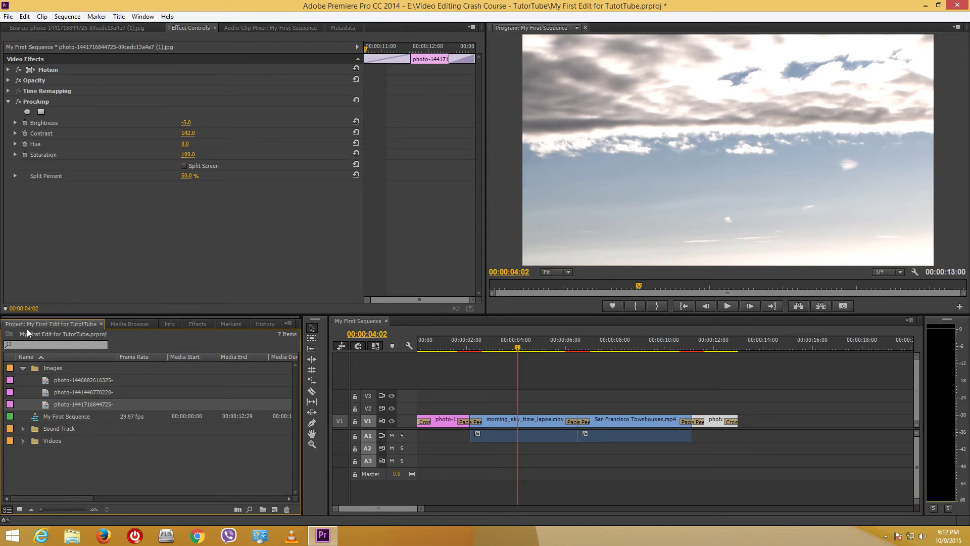
{"action": "left_click", "coordinate": [24, 369]}
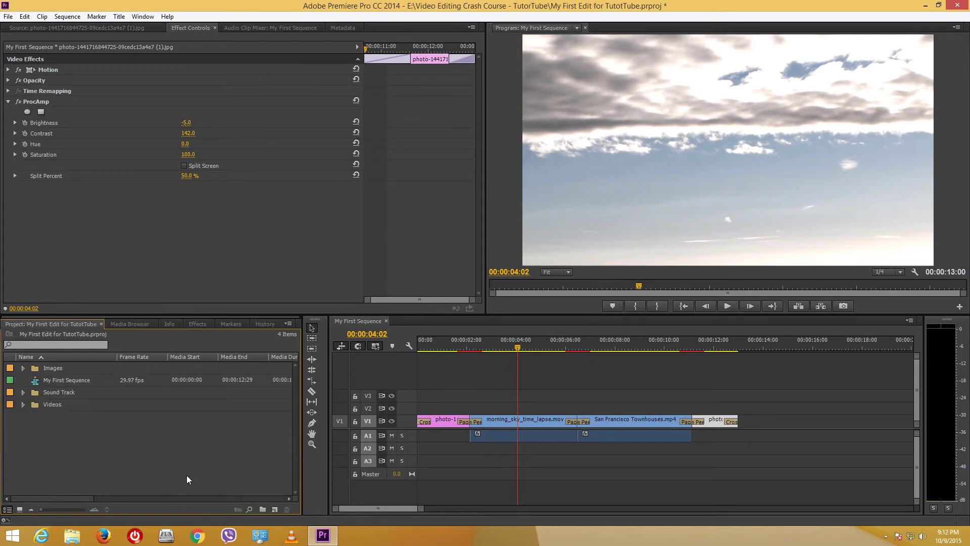
- Create a new title item named The Beginning Title with the default video settings
{"action": "right_click", "coordinate": [128, 445]}
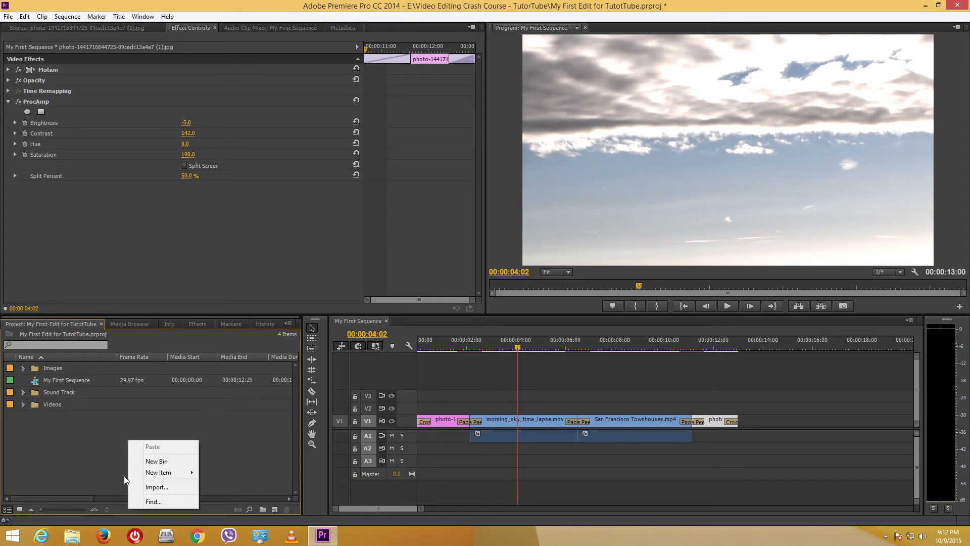
{"action": "left_click", "coordinate": [269, 510]}
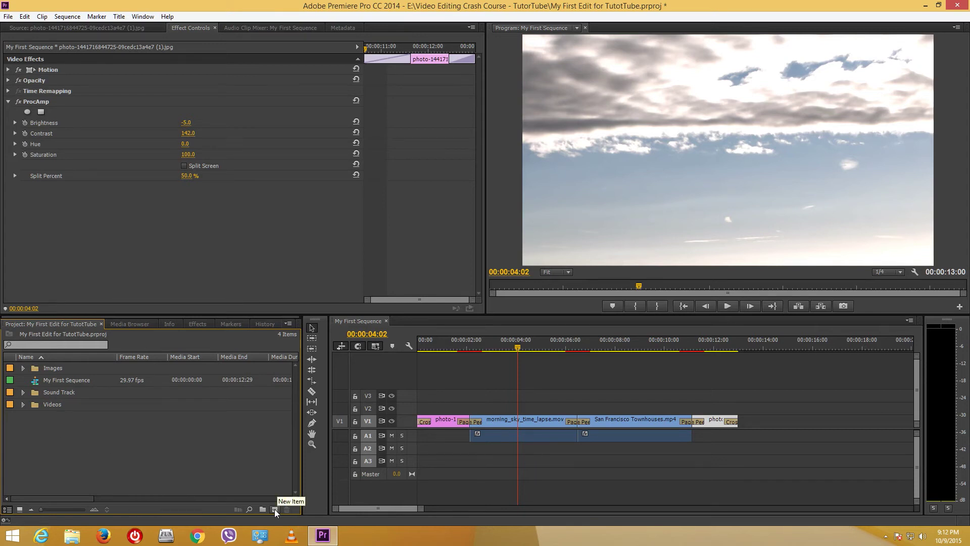
{"action": "left_click", "coordinate": [276, 511]}
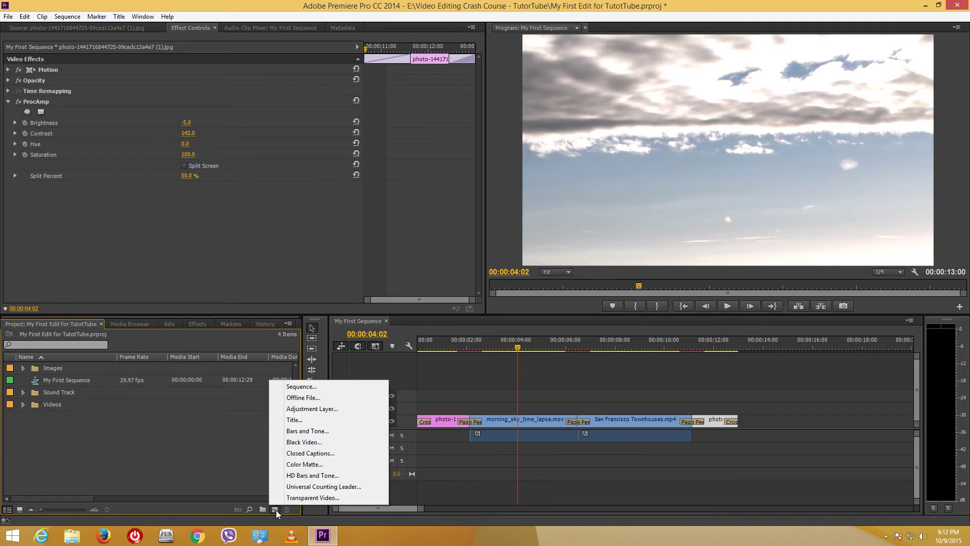
{"action": "left_click", "coordinate": [296, 421]}
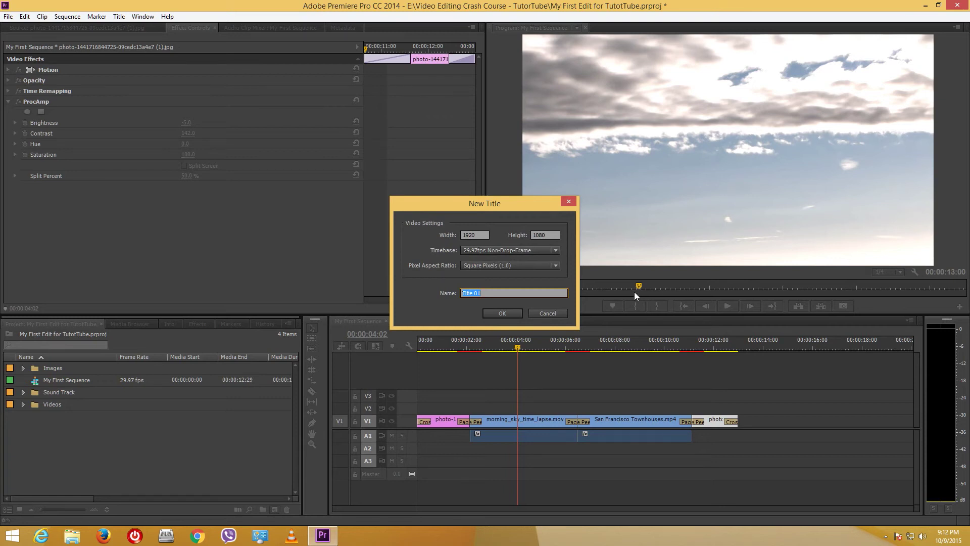
{"action": "left_click_drag", "start_coordinate": [495, 294], "coordinate": [409, 307]}
{"action": "type", "text": "The Beginning"}
{"action": "left_click", "coordinate": [502, 313]}
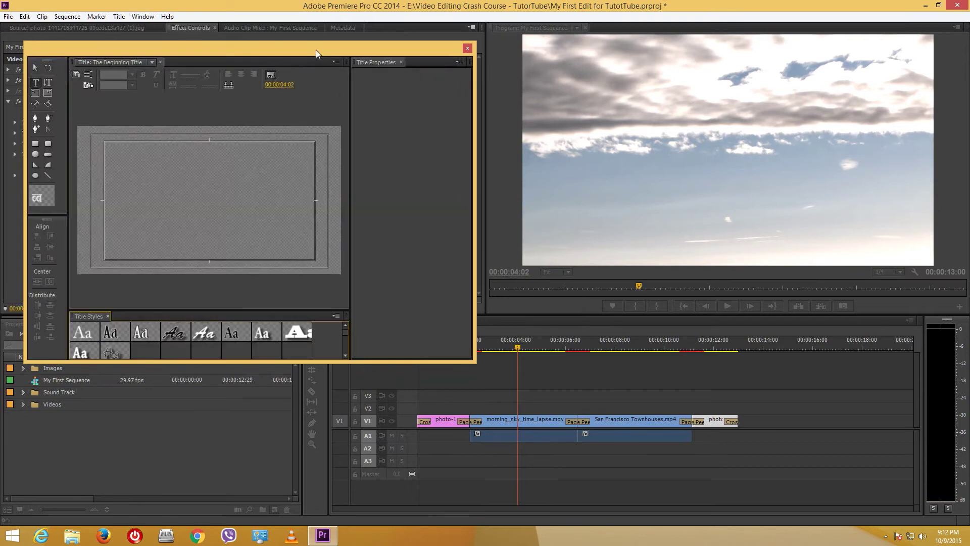
- Write AWESOME in the title near the middle of the frame and set its font to AclGanpatiSymbolsEx
{"action": "left_click_drag", "start_coordinate": [316, 49], "coordinate": [495, 91]}
{"action": "left_click", "coordinate": [387, 241]}
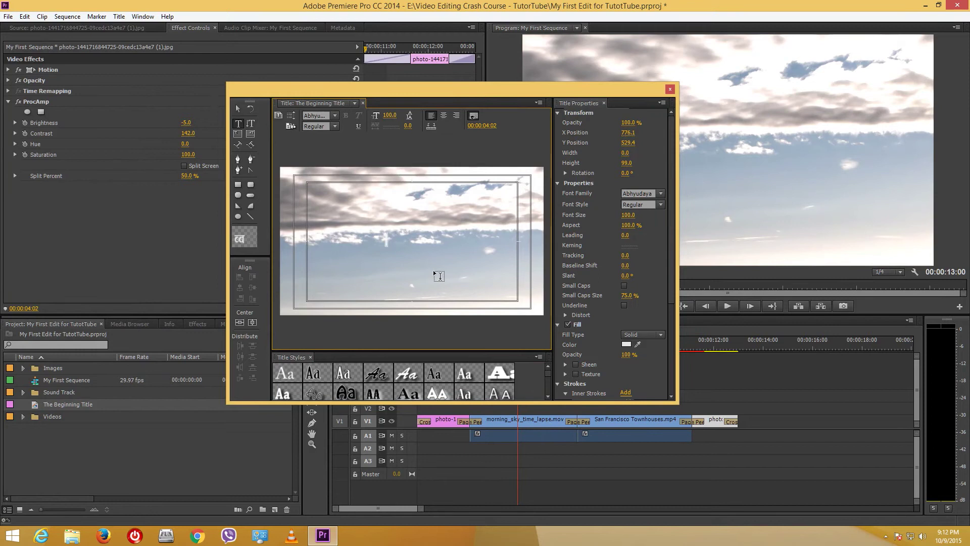
{"action": "type", "text": "Welcome"}
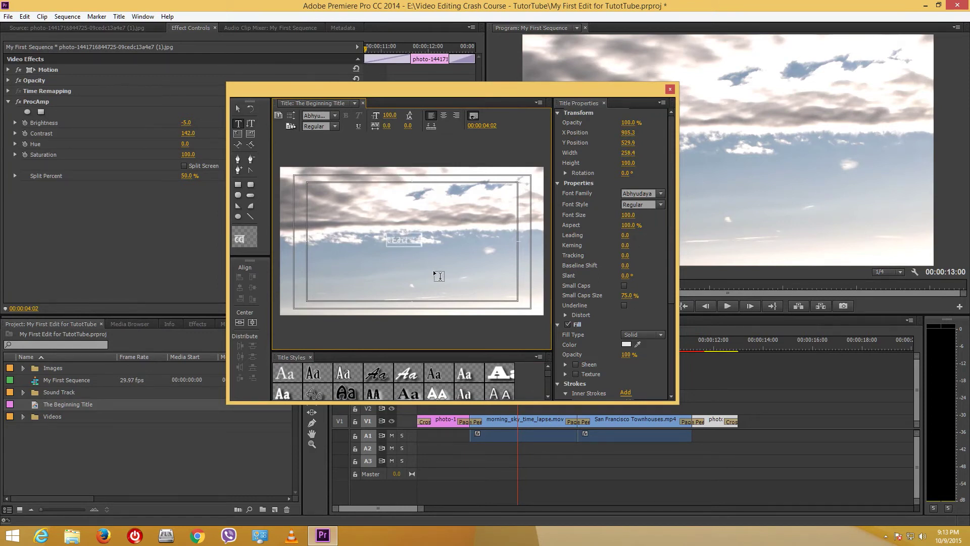
{"action": "left_click", "coordinate": [417, 237]}
{"action": "key", "text": "Escape"}
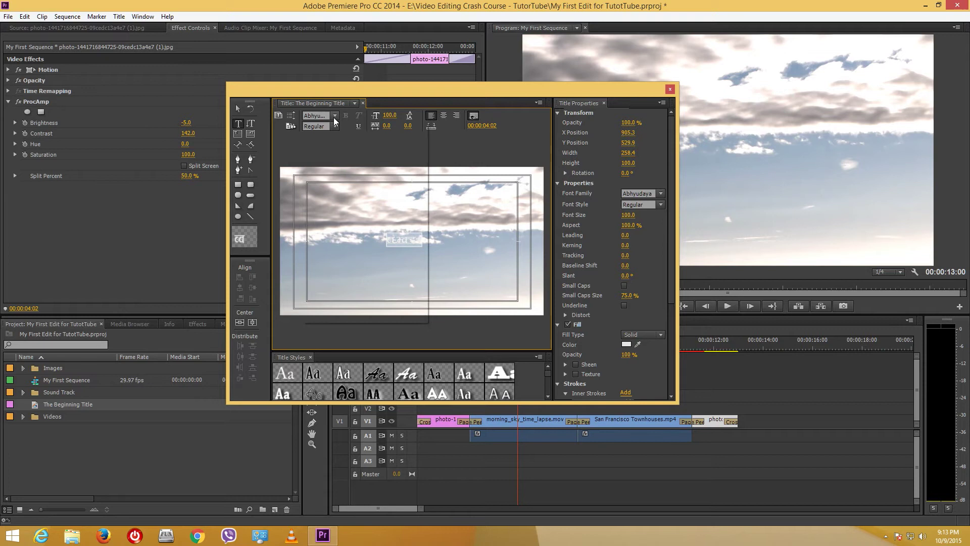
{"action": "left_click", "coordinate": [334, 118]}
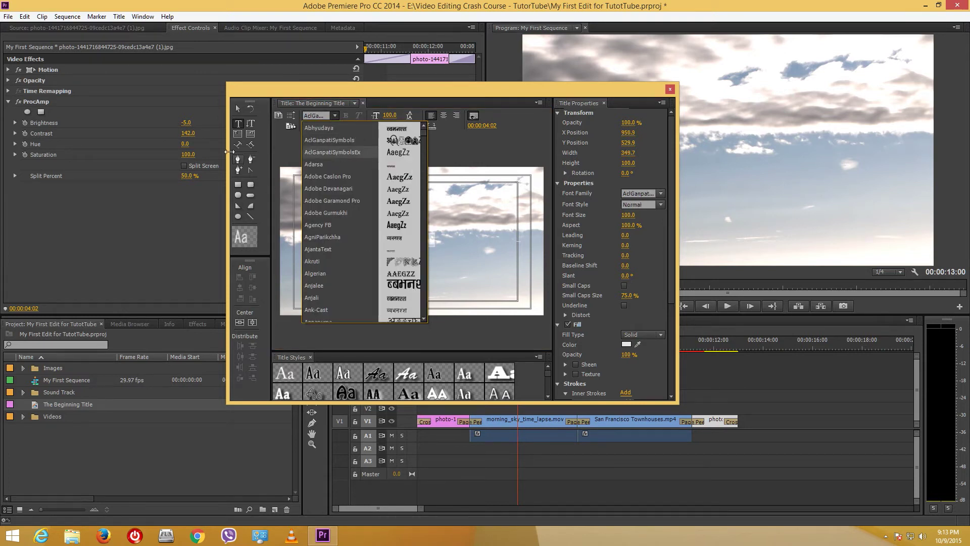
{"action": "left_click", "coordinate": [238, 108]}
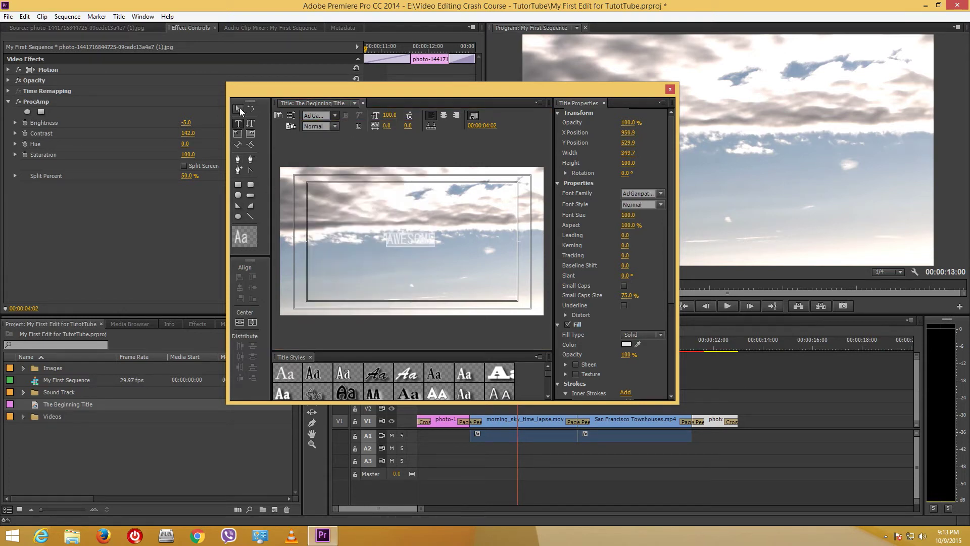
- Add a second line reading VIDEO below AWESOME and center-align the text
{"action": "double_click", "coordinate": [423, 242]}
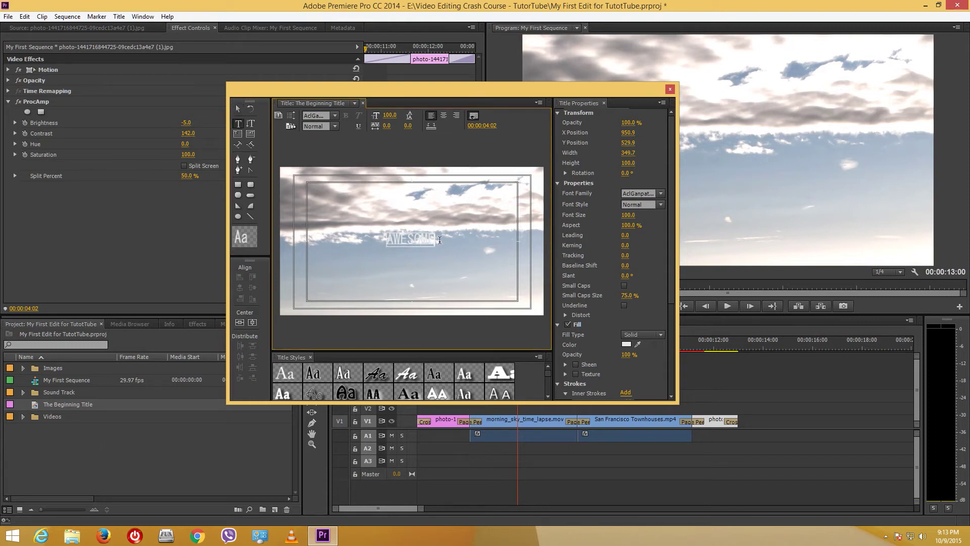
{"action": "key", "text": "Return"}
{"action": "type", "text": "VIDEO"}
{"action": "left_click", "coordinate": [448, 115]}
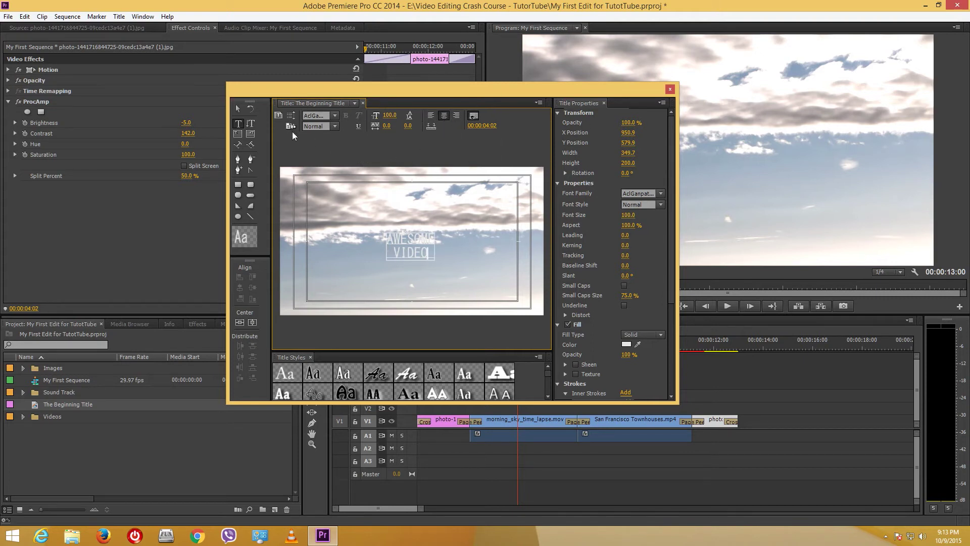
- Enlarge the AWESOME VIDEO text to a font size of about 327 and move it to the middle of the frame
{"action": "left_click", "coordinate": [238, 108]}
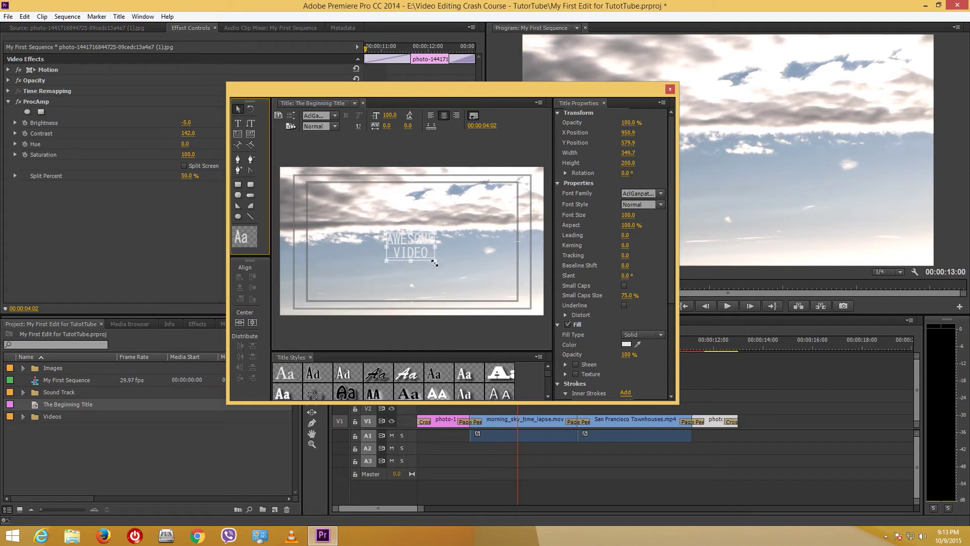
{"action": "left_click_drag", "start_coordinate": [433, 261], "coordinate": [543, 330]}
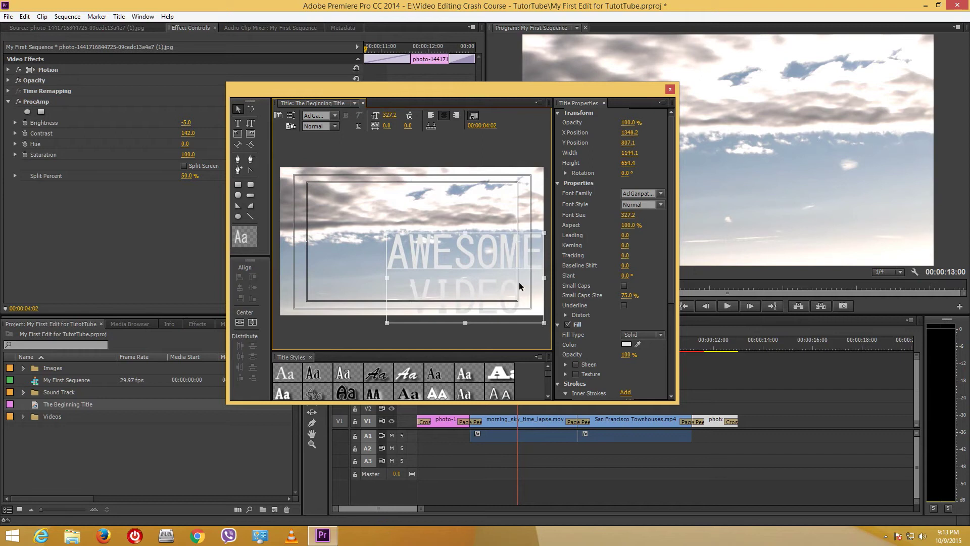
{"action": "left_click_drag", "start_coordinate": [501, 267], "coordinate": [446, 238]}
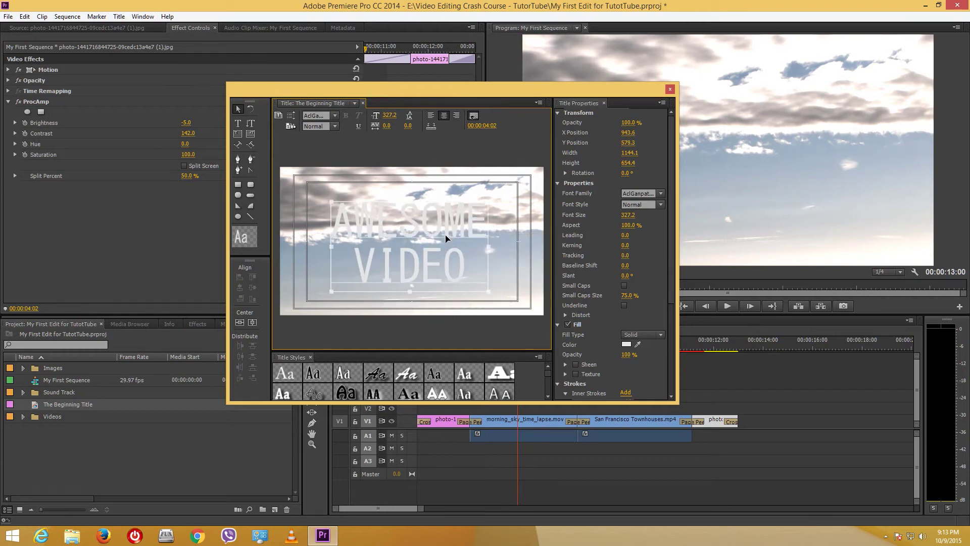
- Apply the black Mesquite title style with a white outline to the text and close the title editor
{"action": "left_click", "coordinate": [414, 371]}
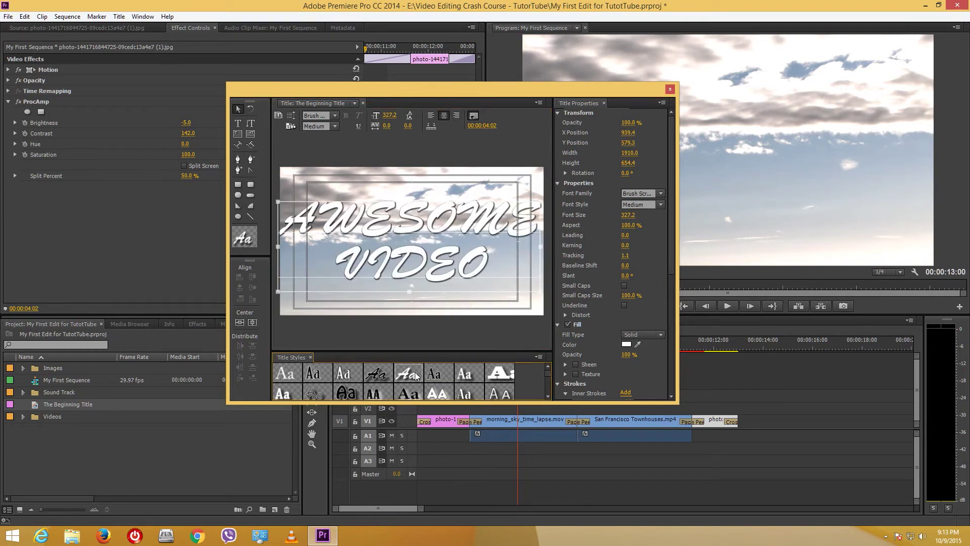
{"action": "left_click", "coordinate": [374, 391]}
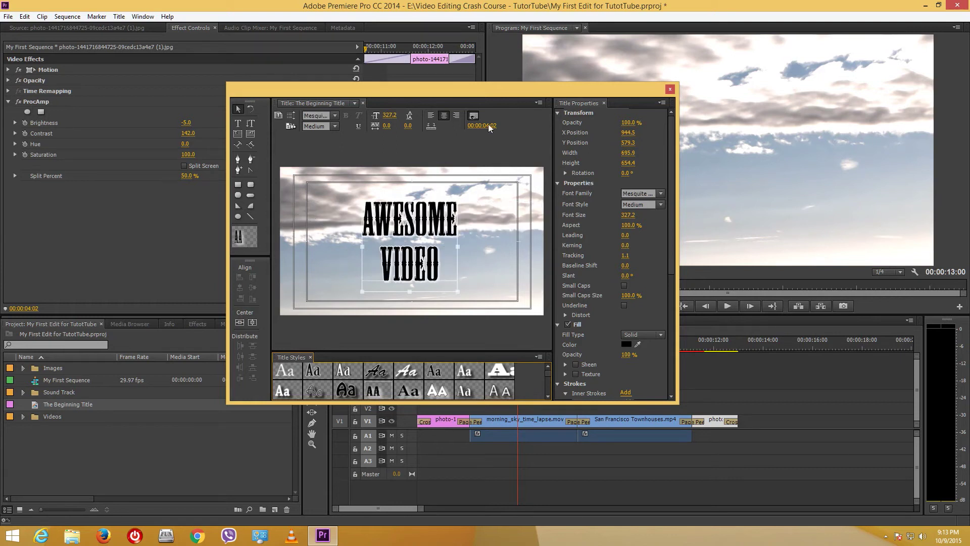
{"action": "left_click", "coordinate": [670, 90]}
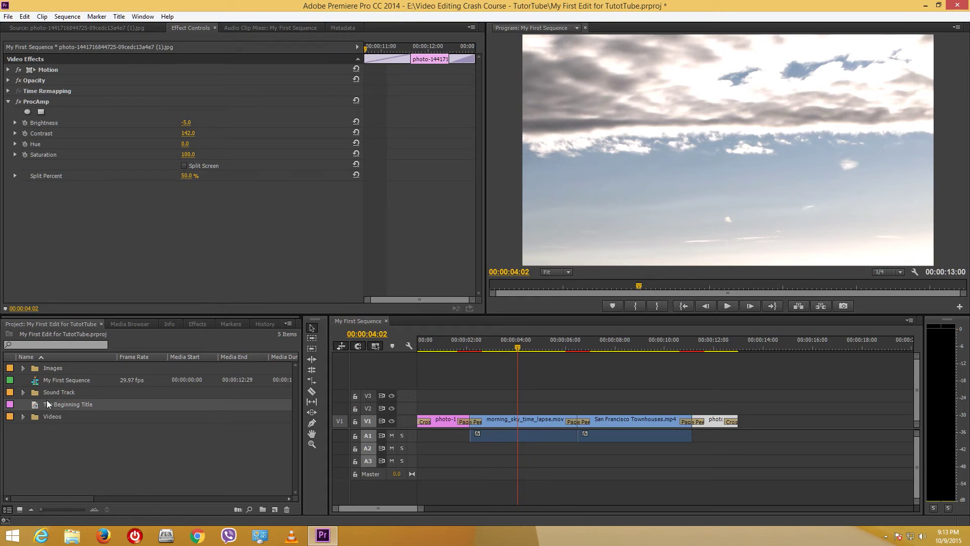
- Place The Beginning Title on V2 above morning_sky_time_lapse.mov and trim its end to 00:00:06:01
{"action": "left_click_drag", "start_coordinate": [38, 405], "coordinate": [415, 406]}
{"action": "left_click_drag", "start_coordinate": [483, 347], "coordinate": [511, 357]}
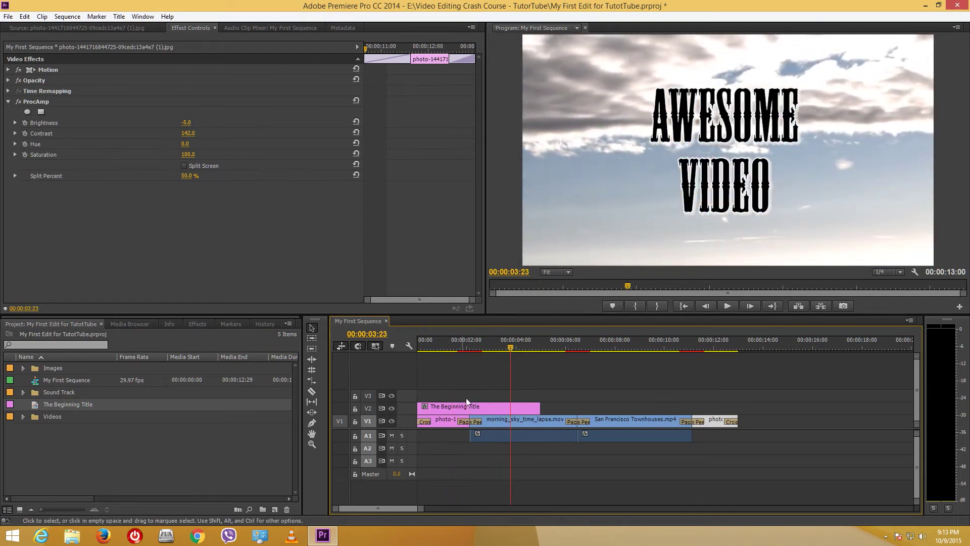
{"action": "left_click_drag", "start_coordinate": [450, 409], "coordinate": [516, 407]}
{"action": "left_click_drag", "start_coordinate": [486, 345], "coordinate": [565, 359]}
{"action": "left_click_drag", "start_coordinate": [603, 408], "coordinate": [565, 408]}
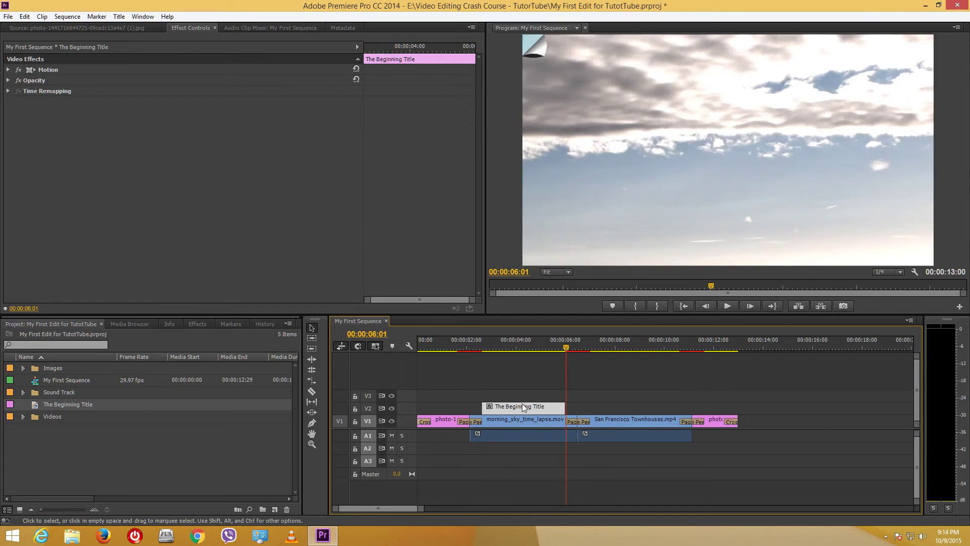
{"action": "left_click", "coordinate": [527, 342]}
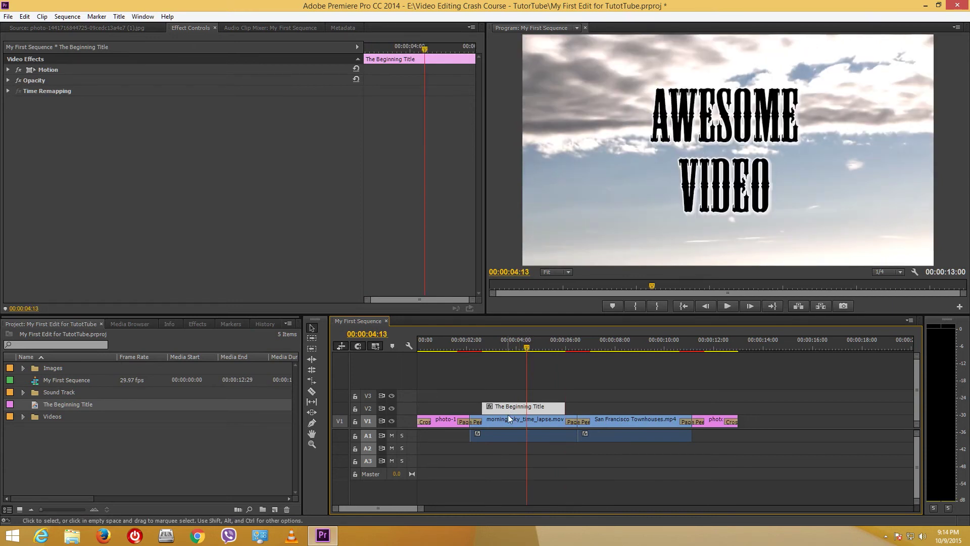
- Place the playhead at 00:00:13:01 and create a new title item named The End
{"action": "left_click", "coordinate": [739, 347]}
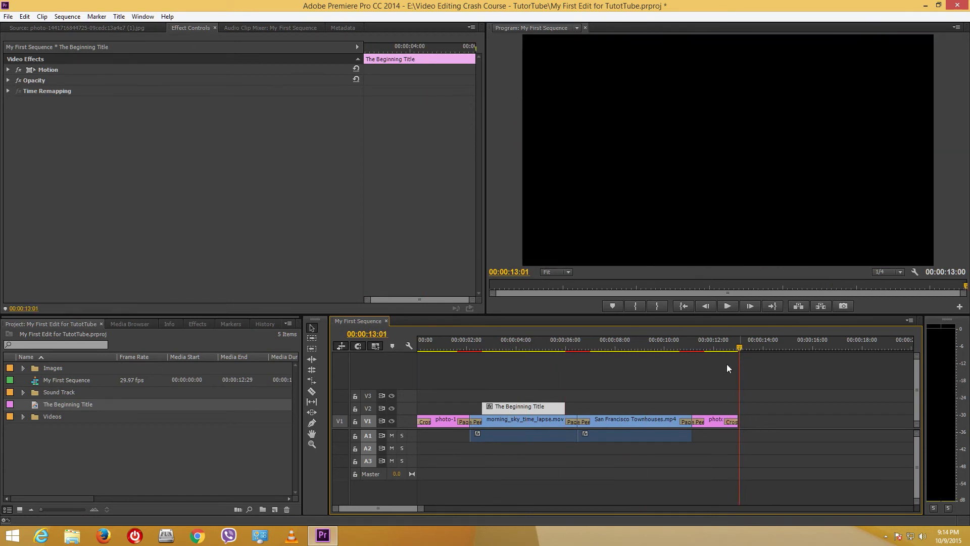
{"action": "right_click", "coordinate": [120, 444]}
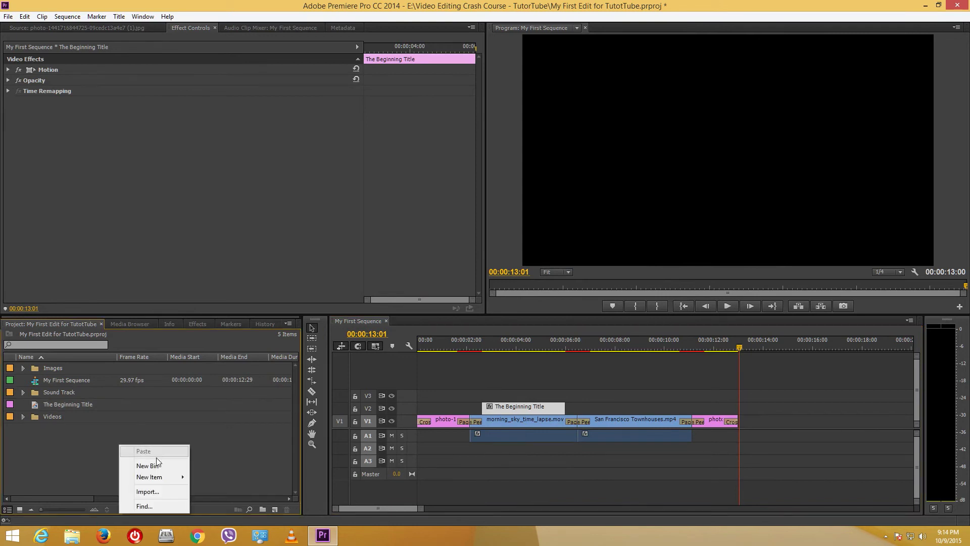
{"action": "mouse_move", "coordinate": [131, 477]}
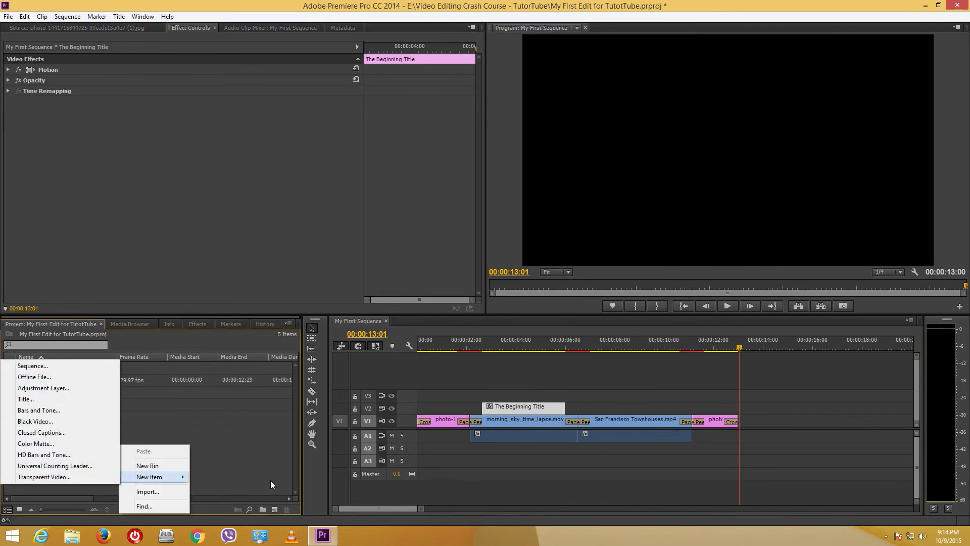
{"action": "left_click", "coordinate": [271, 480]}
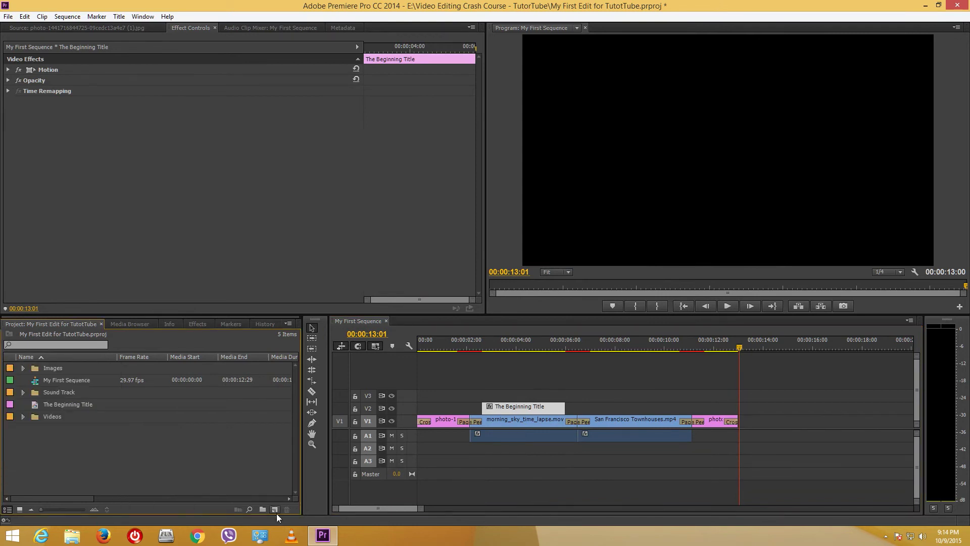
{"action": "right_click", "coordinate": [120, 457]}
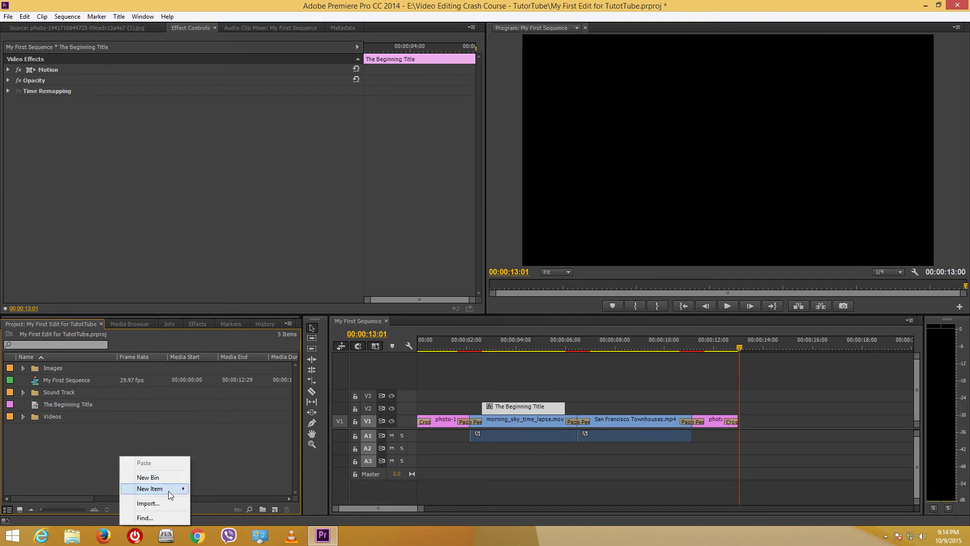
{"action": "mouse_move", "coordinate": [169, 493]}
{"action": "left_click", "coordinate": [30, 410]}
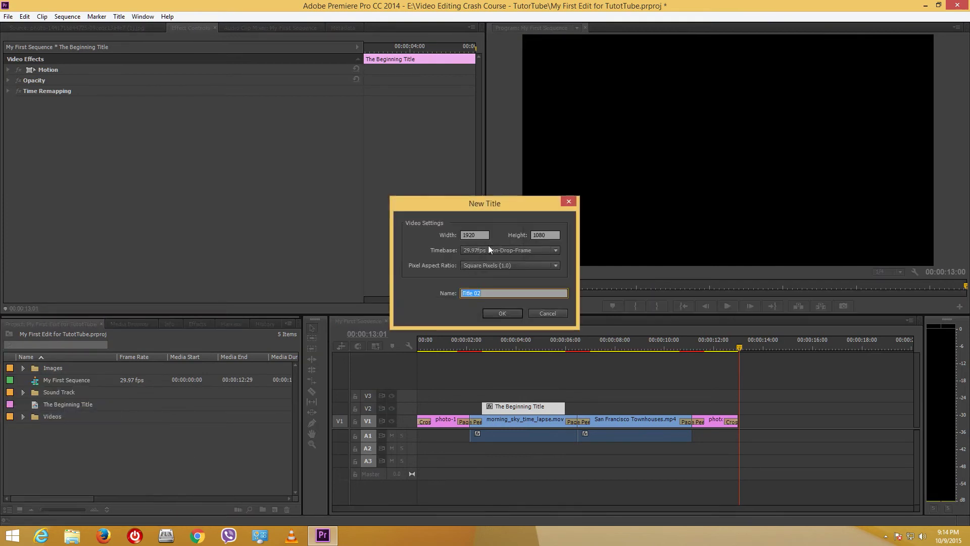
{"action": "left_click", "coordinate": [502, 313]}
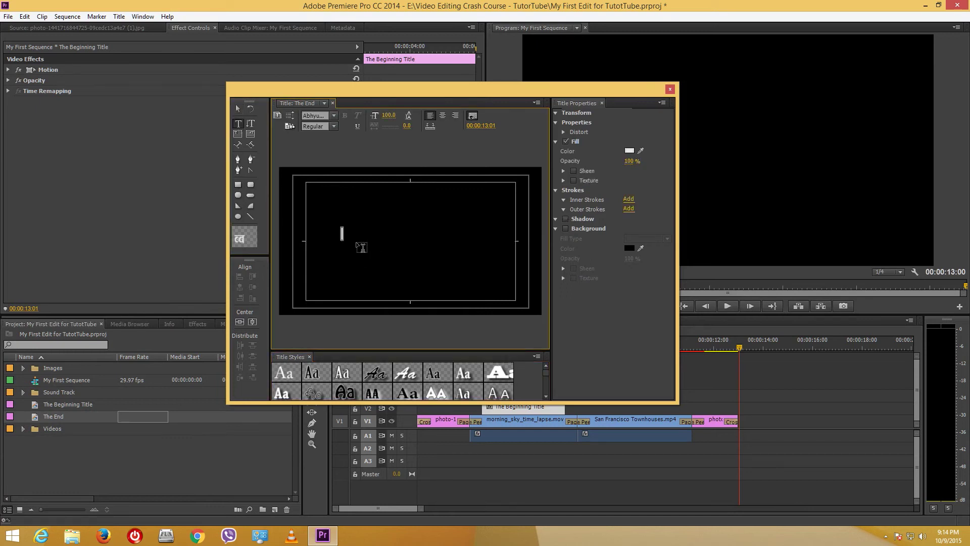
- Add the text THE END to the title and set its font to Adobe Garamond Pro
{"action": "left_click", "coordinate": [347, 241]}
{"action": "type", "text": "The E"}
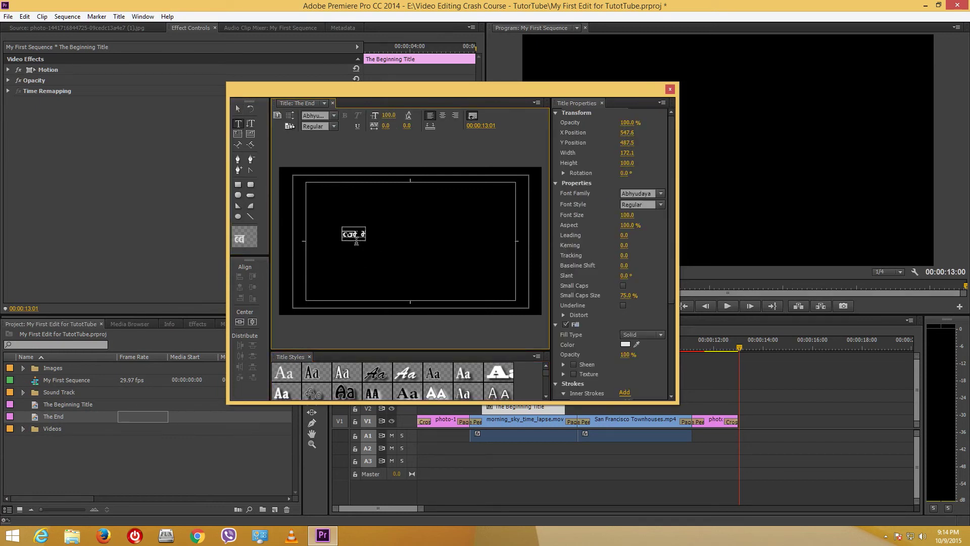
{"action": "key", "text": "Escape"}
{"action": "left_click", "coordinate": [334, 115]}
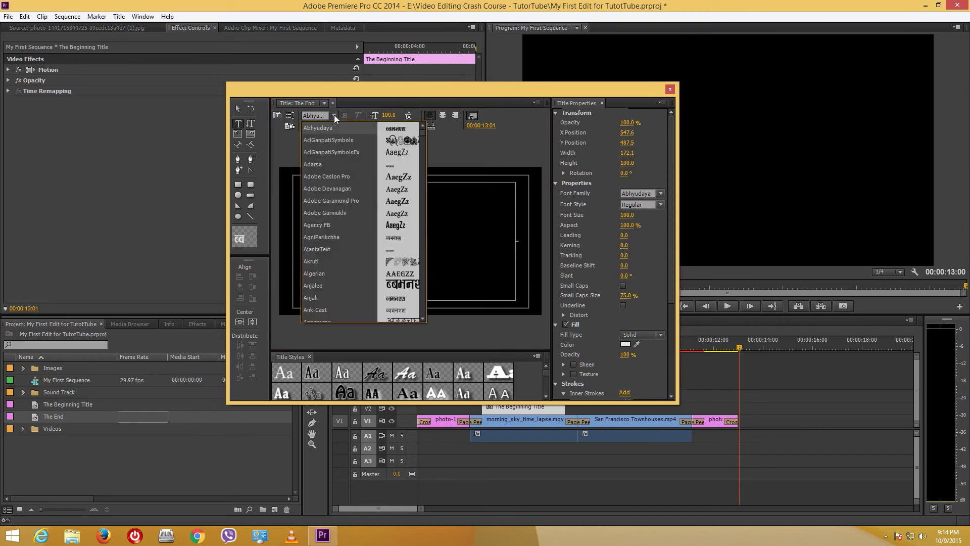
{"action": "left_click", "coordinate": [395, 202]}
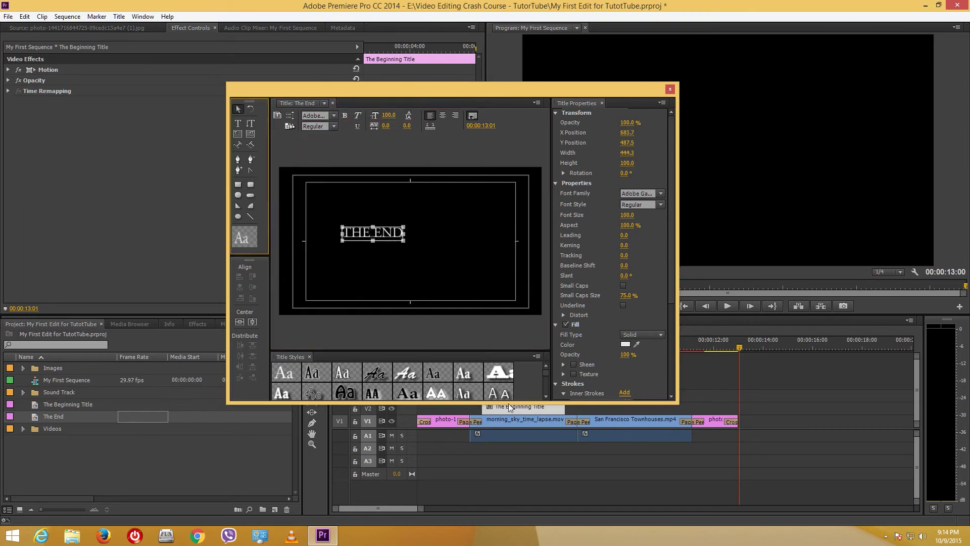
- Try the bold white Lithos Pro title style on THE END, then apply the white Chaparral bold style instead
{"action": "left_click", "coordinate": [439, 391]}
{"action": "scroll", "coordinate": [547, 374], "scroll_direction": "down", "scroll_amount": 2}
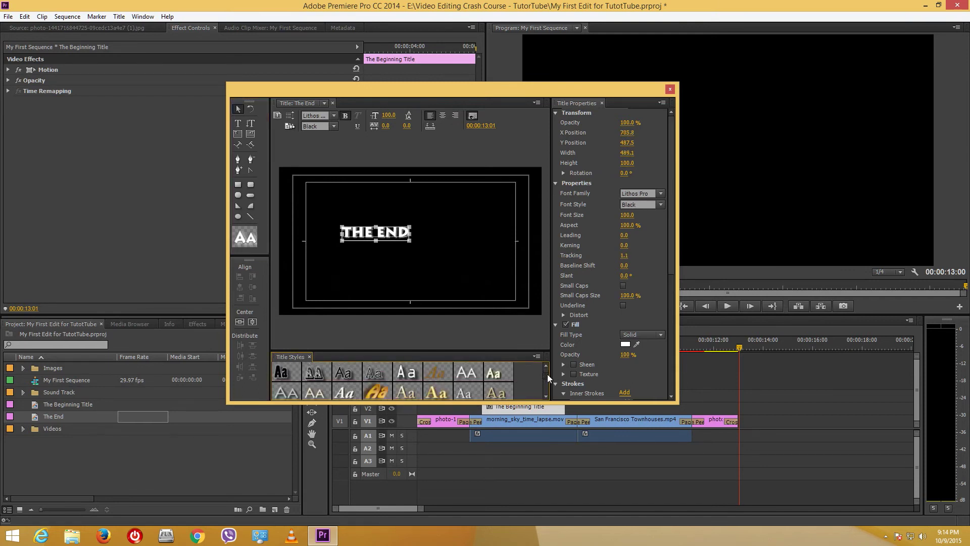
{"action": "left_click", "coordinate": [283, 385]}
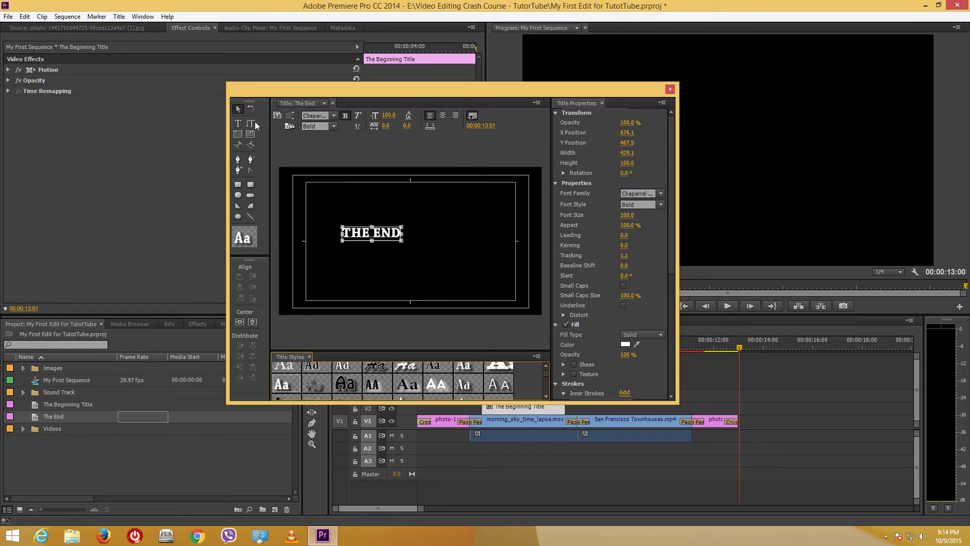
- Enlarge the THE END text to a font size of about 253 near the middle of the frame and close the title editor
{"action": "left_click_drag", "start_coordinate": [402, 240], "coordinate": [492, 310]}
{"action": "left_click_drag", "start_coordinate": [474, 252], "coordinate": [473, 248]}
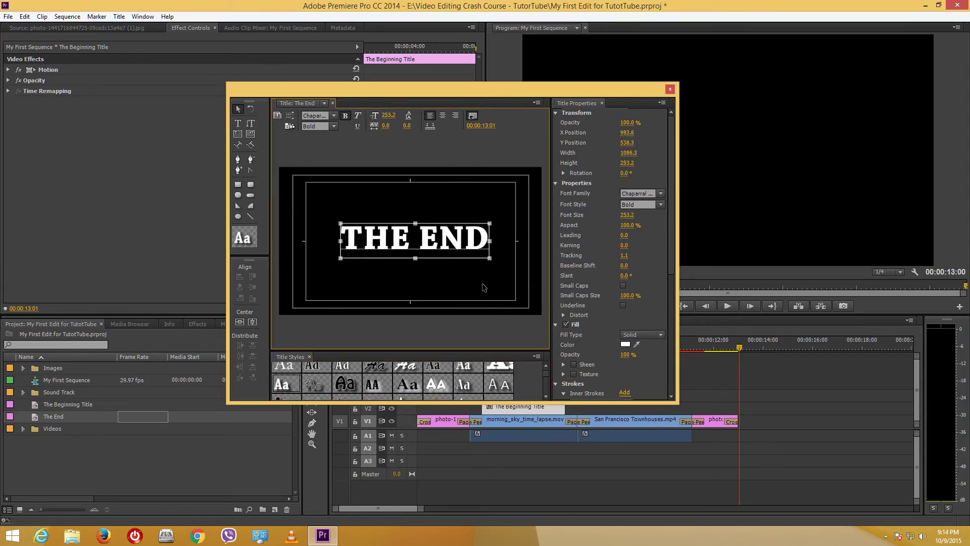
{"action": "left_click", "coordinate": [483, 285]}
{"action": "left_click", "coordinate": [671, 91]}
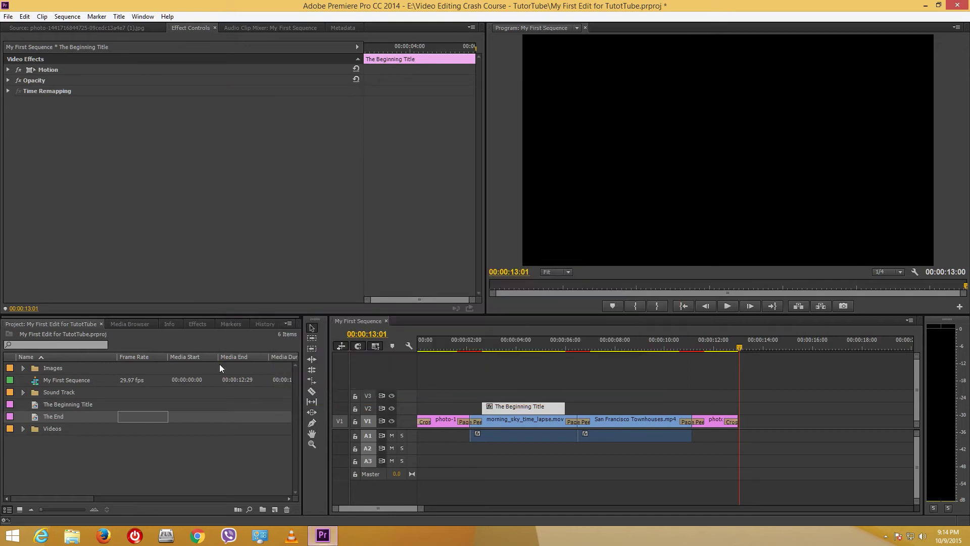
- Place The End title on V2 directly after the last photo and trim its end to 00:00:14:12
{"action": "left_click_drag", "start_coordinate": [77, 418], "coordinate": [737, 423]}
{"action": "left_click_drag", "start_coordinate": [860, 420], "coordinate": [772, 420]}
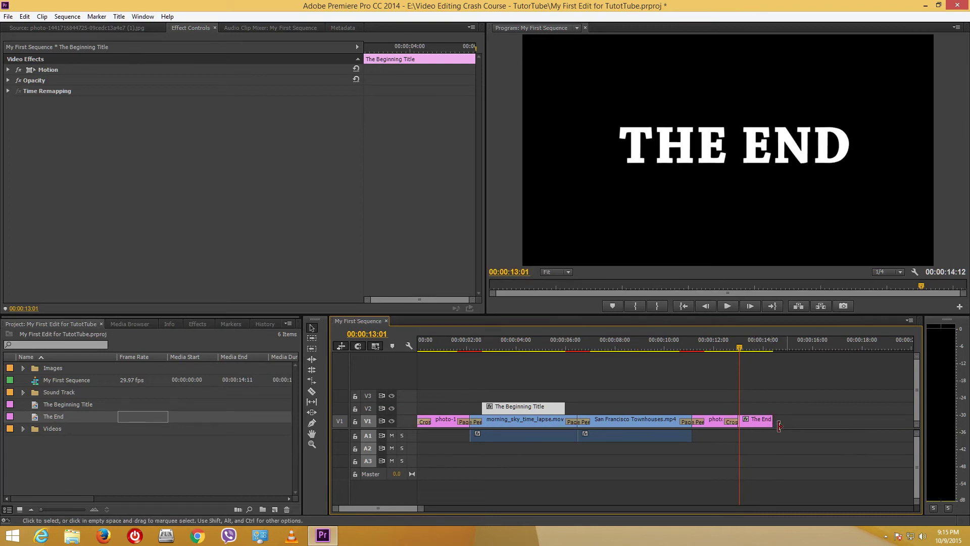
{"action": "mouse_move", "coordinate": [757, 423]}
{"action": "left_mouse_down"}
{"action": "mouse_move", "coordinate": [741, 401]}
{"action": "mouse_move", "coordinate": [780, 411]}
{"action": "mouse_move", "coordinate": [753, 406]}
{"action": "left_mouse_up"}
{"action": "left_click_drag", "start_coordinate": [741, 350], "coordinate": [764, 352]}
- Apply the Iris Box video transition to both the start and the end of The Beginning Title on V2
{"action": "left_click", "coordinate": [491, 347]}
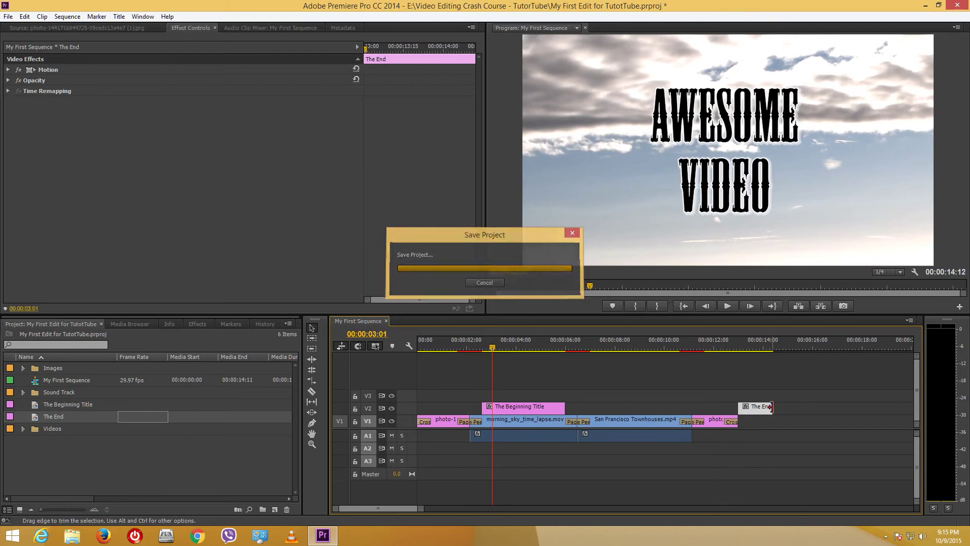
{"action": "left_click", "coordinate": [198, 324]}
{"action": "left_click", "coordinate": [8, 389]}
{"action": "left_click", "coordinate": [13, 419]}
{"action": "left_click_drag", "start_coordinate": [29, 429], "coordinate": [488, 404]}
{"action": "left_click_drag", "start_coordinate": [303, 459], "coordinate": [590, 408]}
{"action": "left_click", "coordinate": [566, 408]}
{"action": "left_click_drag", "start_coordinate": [76, 431], "coordinate": [553, 408]}
{"action": "left_click", "coordinate": [484, 377]}
- Play the sequence across The Beginning Title to preview its Iris Box transitions
{"action": "left_click_drag", "start_coordinate": [475, 343], "coordinate": [483, 344]}
{"action": "left_click", "coordinate": [734, 305]}
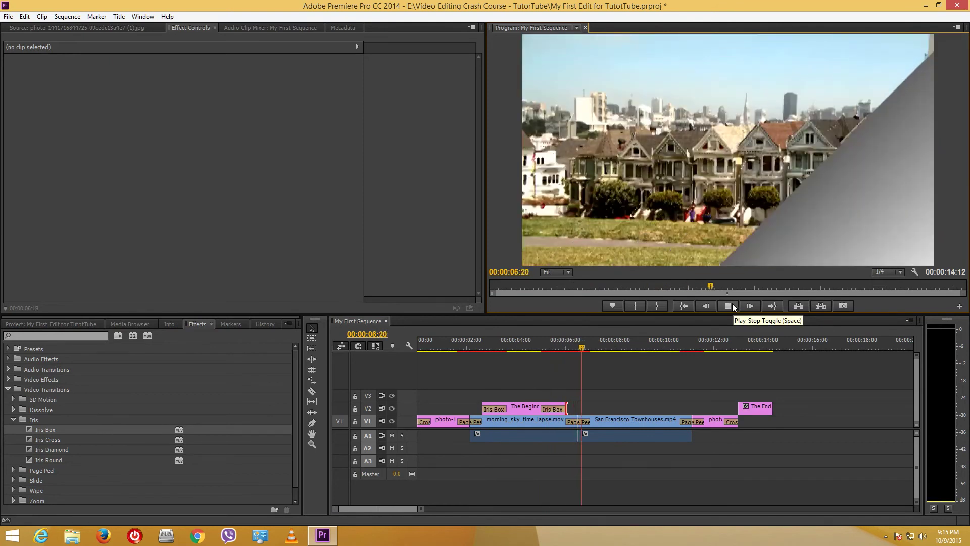
{"action": "left_click", "coordinate": [732, 303]}
- Apply a Cross Dissolve to the end of The End title and shorten it to 00:00:00:12
{"action": "left_click", "coordinate": [750, 346]}
{"action": "left_click_drag", "start_coordinate": [750, 341], "coordinate": [764, 341]}
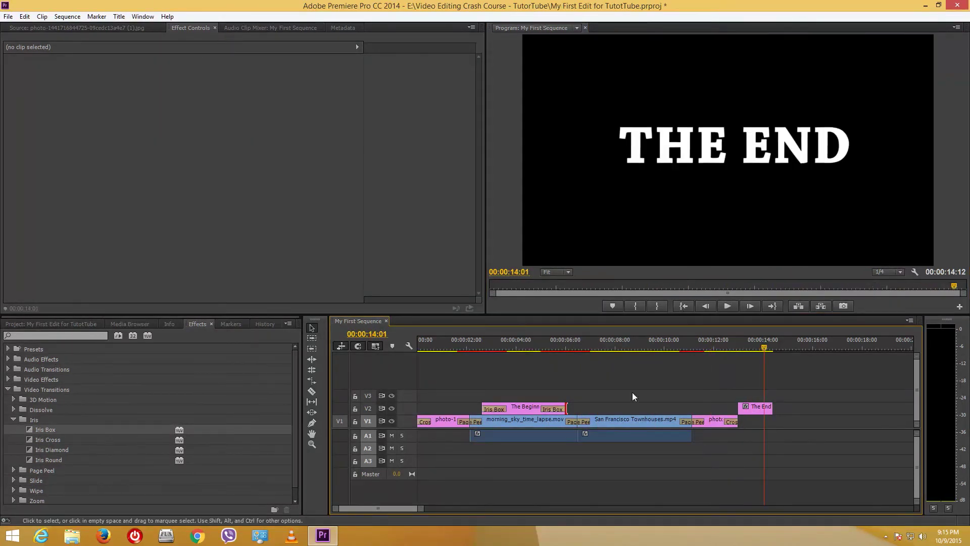
{"action": "left_click", "coordinate": [14, 419]}
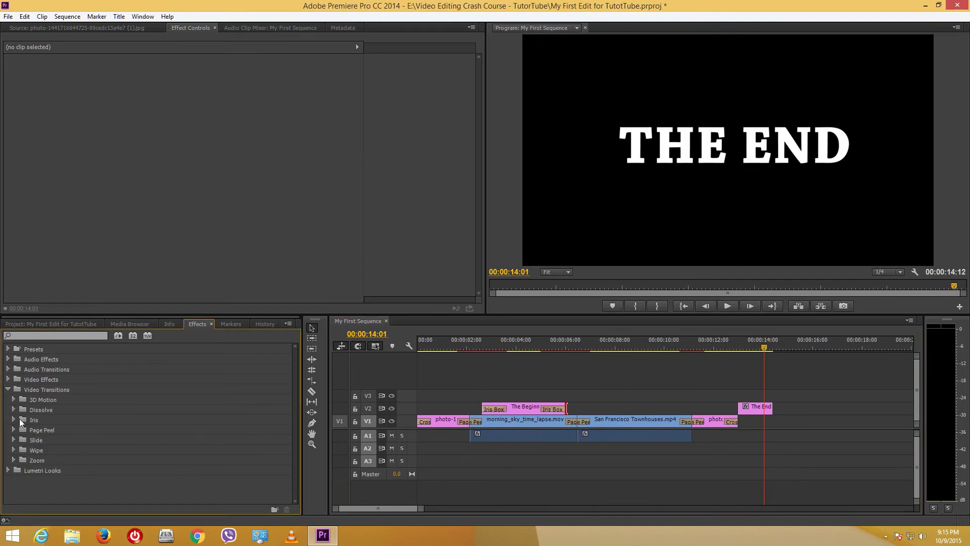
{"action": "left_click", "coordinate": [13, 408]}
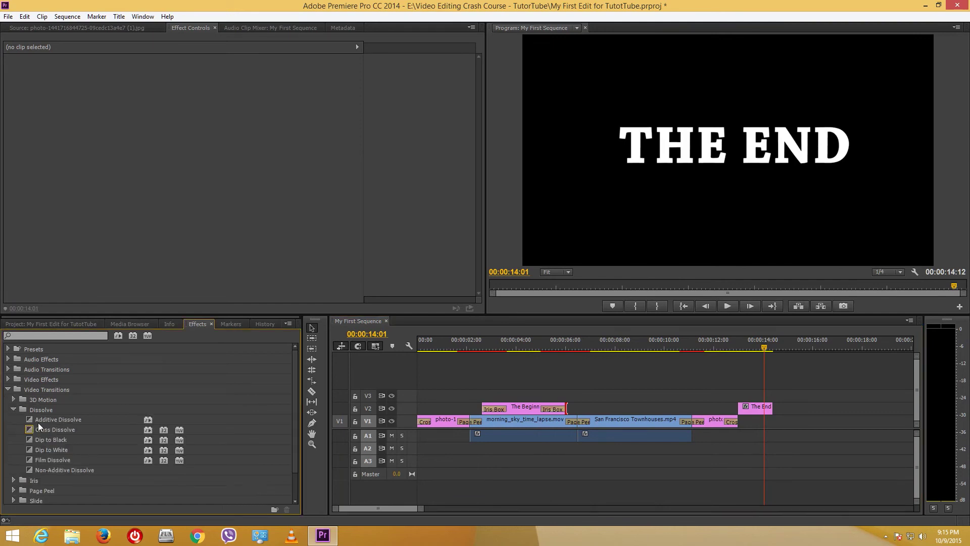
{"action": "left_click_drag", "start_coordinate": [35, 430], "coordinate": [765, 408]}
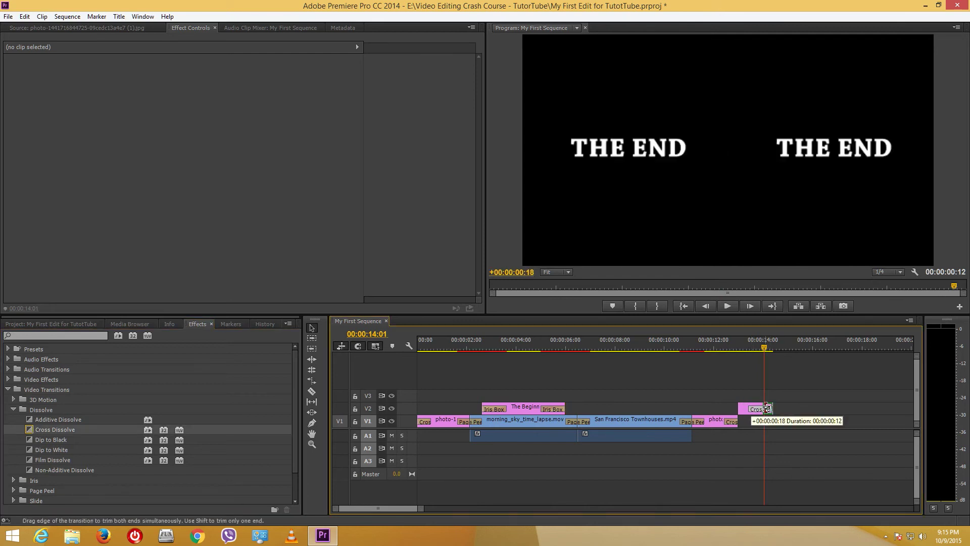
- Preview the fade-out of The End title and play the whole sequence from its beginning
{"action": "left_click", "coordinate": [752, 344]}
{"action": "left_click", "coordinate": [727, 306]}
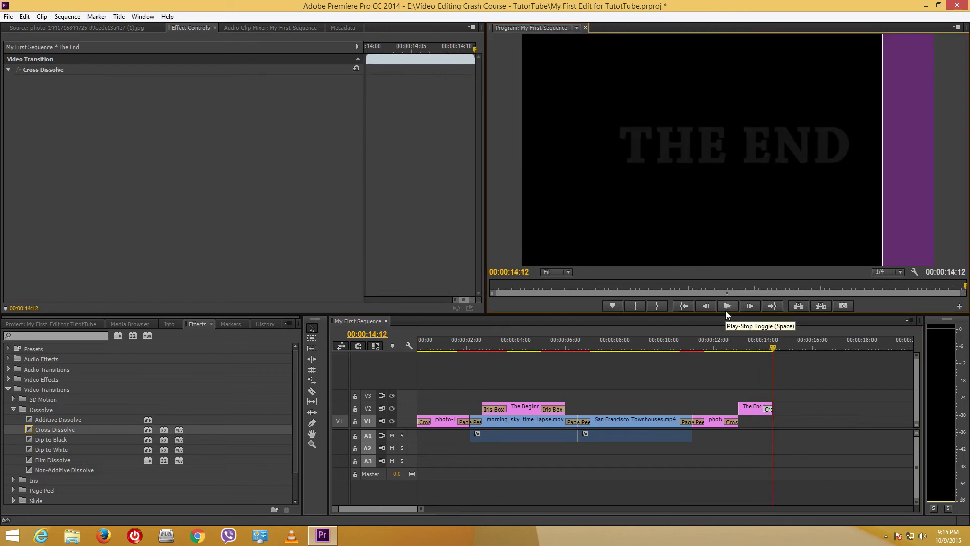
{"action": "left_click_drag", "start_coordinate": [772, 347], "coordinate": [727, 350]}
{"action": "key", "text": "Home"}
{"action": "left_click", "coordinate": [727, 307]}
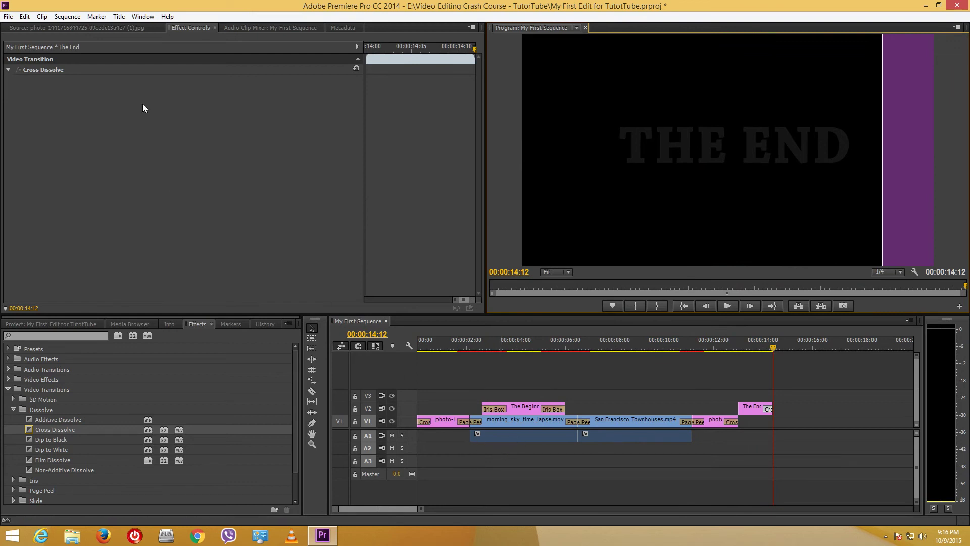
- Expand the Sound Track bin in the project and browse its music files
{"action": "left_click", "coordinate": [77, 325]}
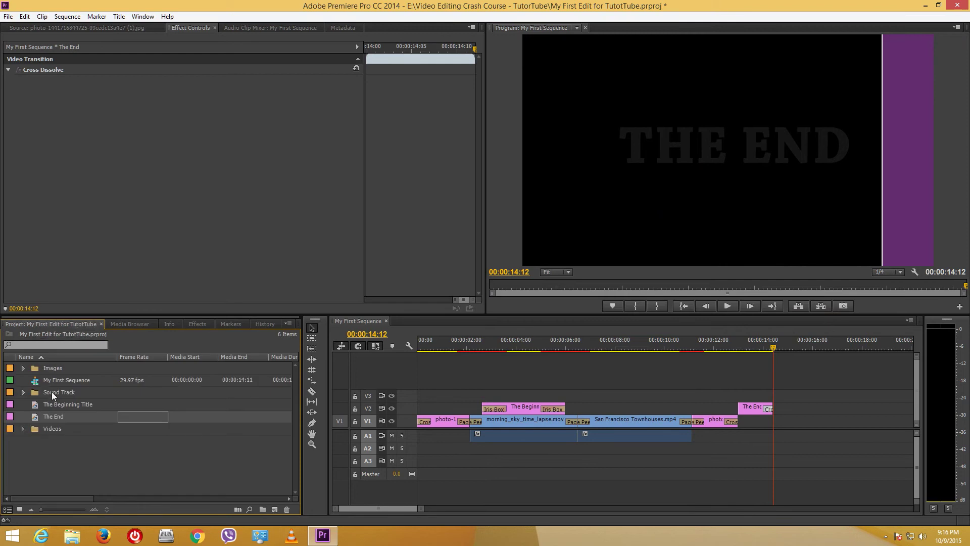
{"action": "left_click", "coordinate": [22, 392]}
{"action": "scroll", "coordinate": [81, 420], "scroll_direction": "down", "scroll_amount": 1}
{"action": "scroll", "coordinate": [63, 404], "scroll_direction": "up", "scroll_amount": 1}
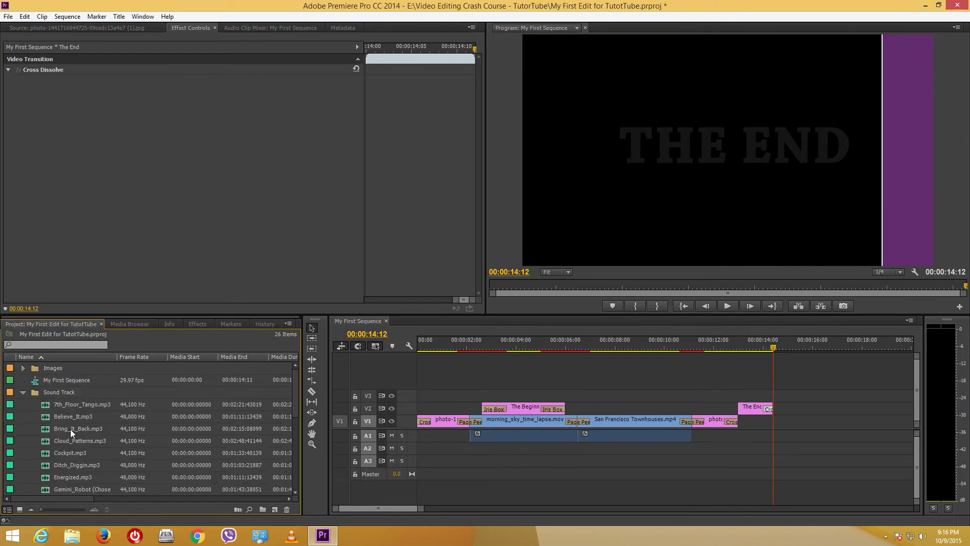
{"action": "scroll", "coordinate": [294, 388], "scroll_direction": "down", "scroll_amount": 2}
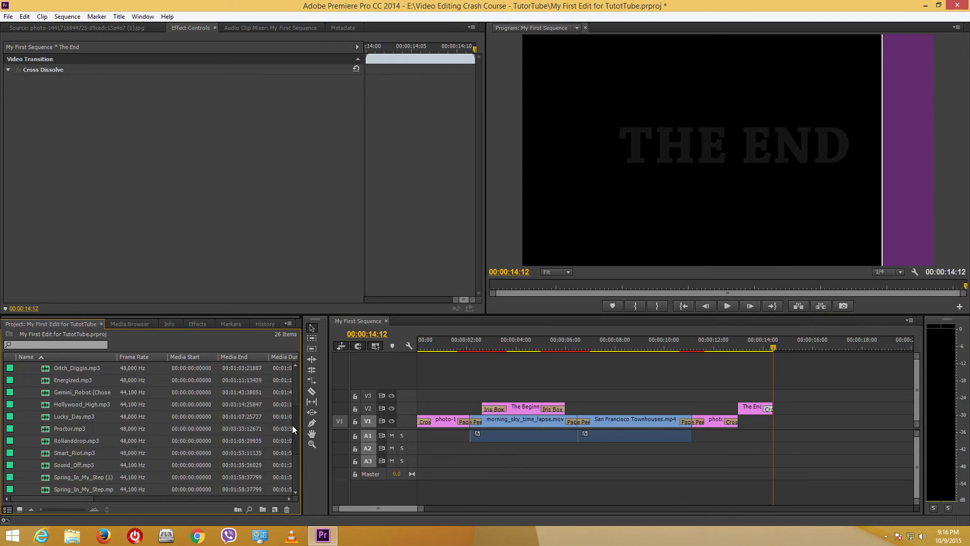
{"action": "scroll", "coordinate": [290, 415], "scroll_direction": "up", "scroll_amount": 2}
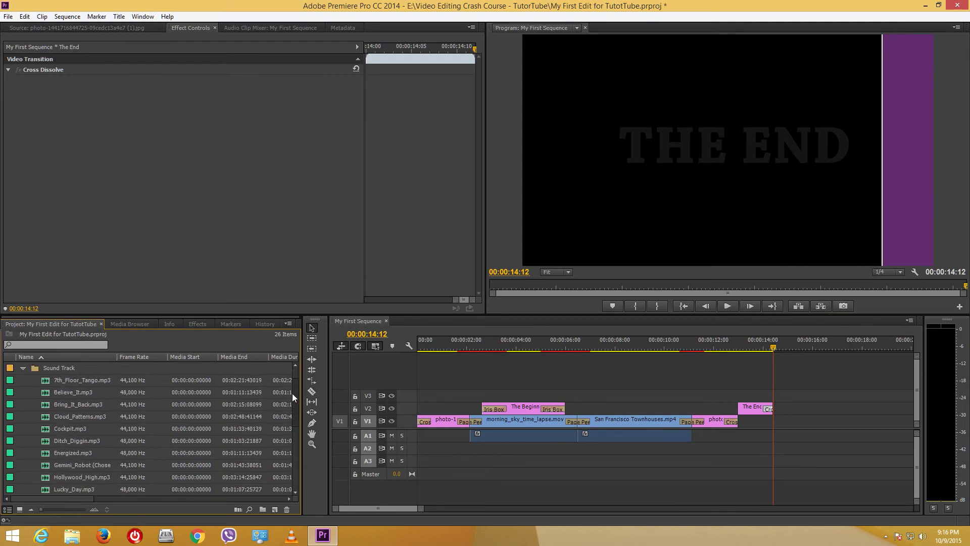
{"action": "scroll", "coordinate": [293, 399], "scroll_direction": "down", "scroll_amount": 1}
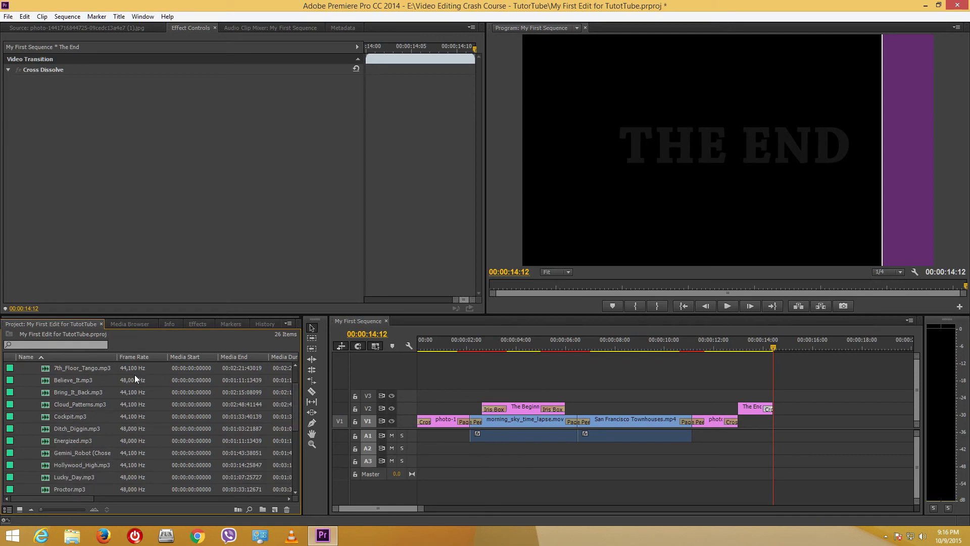
- Audition the openings of Bring_It_Back.mp3 and Cloud_Patterns.mp3 in the Source monitor
{"action": "double_click", "coordinate": [47, 392]}
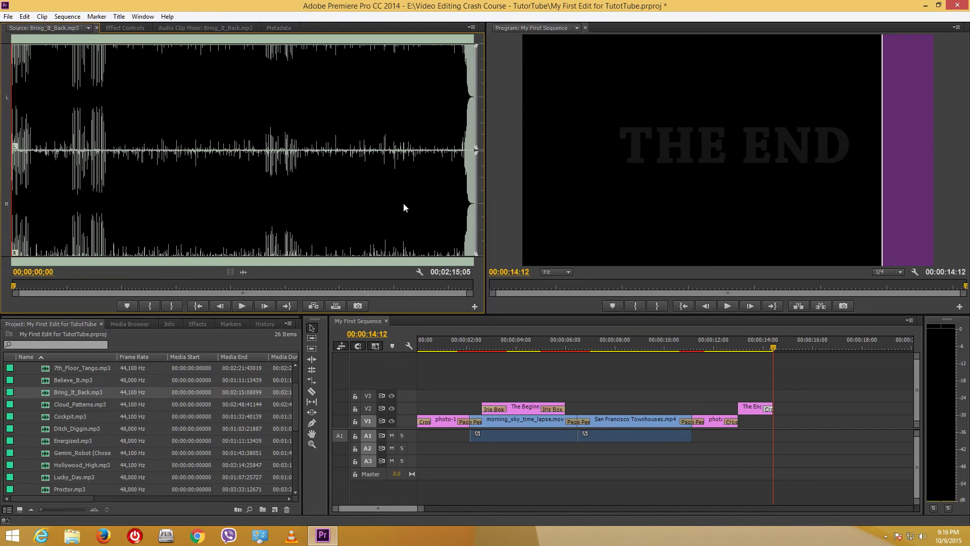
{"action": "left_click", "coordinate": [243, 303]}
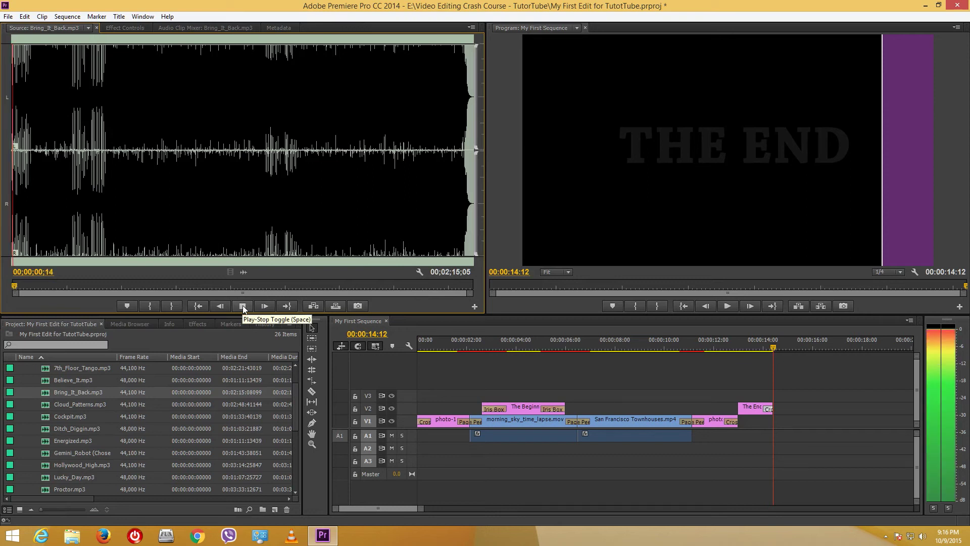
{"action": "left_click", "coordinate": [244, 303]}
{"action": "double_click", "coordinate": [81, 404]}
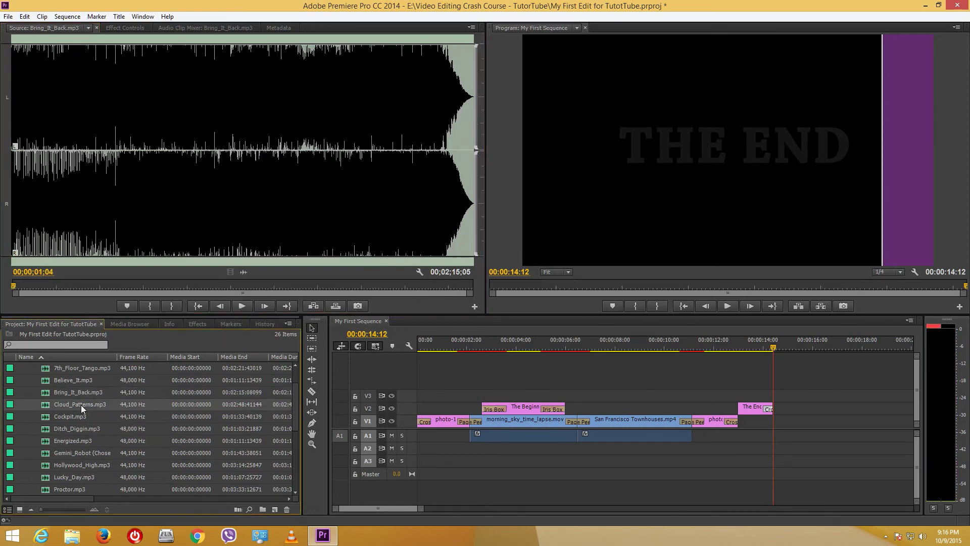
{"action": "left_click", "coordinate": [243, 307]}
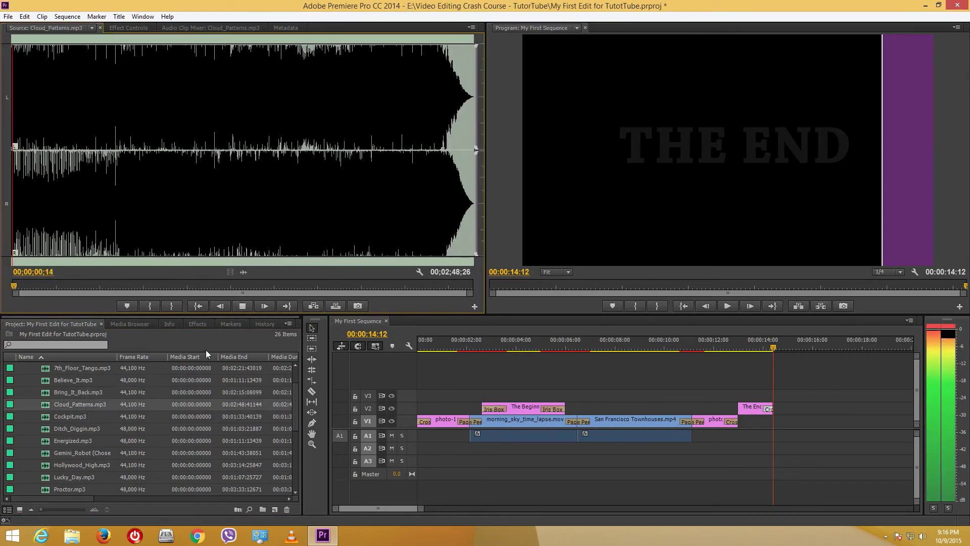
{"action": "left_click", "coordinate": [245, 307]}
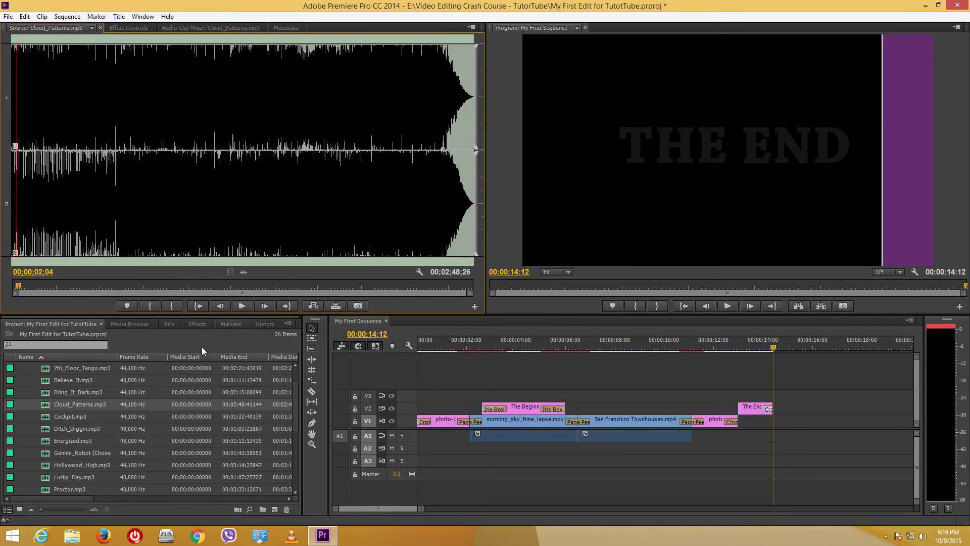
- Open Cockpit.mp3 in the Source monitor and audition its opening
{"action": "double_click", "coordinate": [77, 416]}
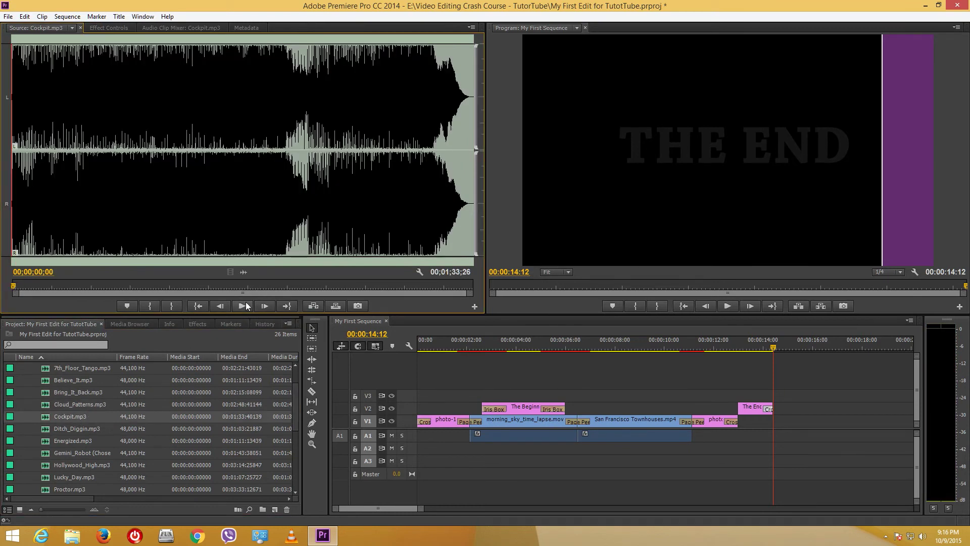
{"action": "left_click", "coordinate": [243, 306]}
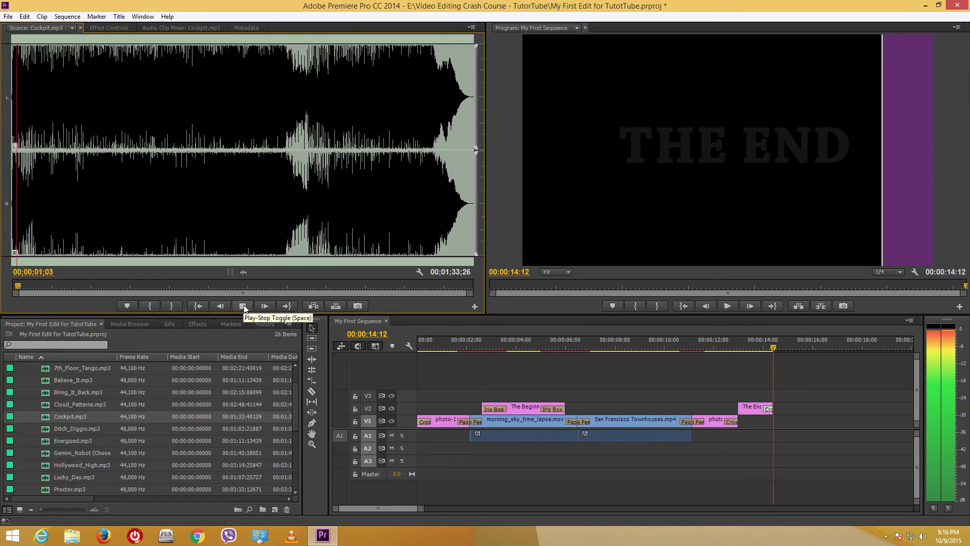
{"action": "left_click", "coordinate": [243, 306]}
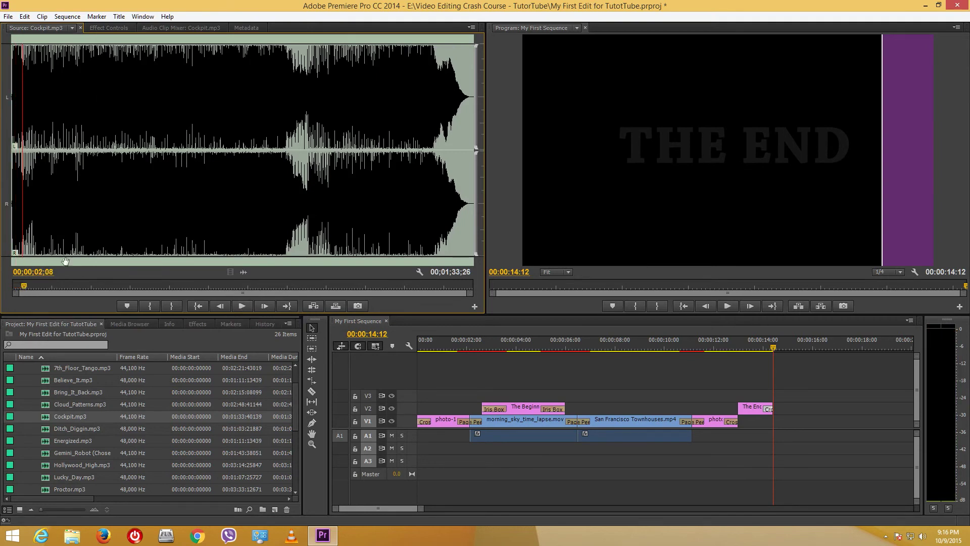
- Mark an out point at 00;00;14;13 in Cockpit.mp3, keeping the section from the start of the track
{"action": "left_click", "coordinate": [773, 344]}
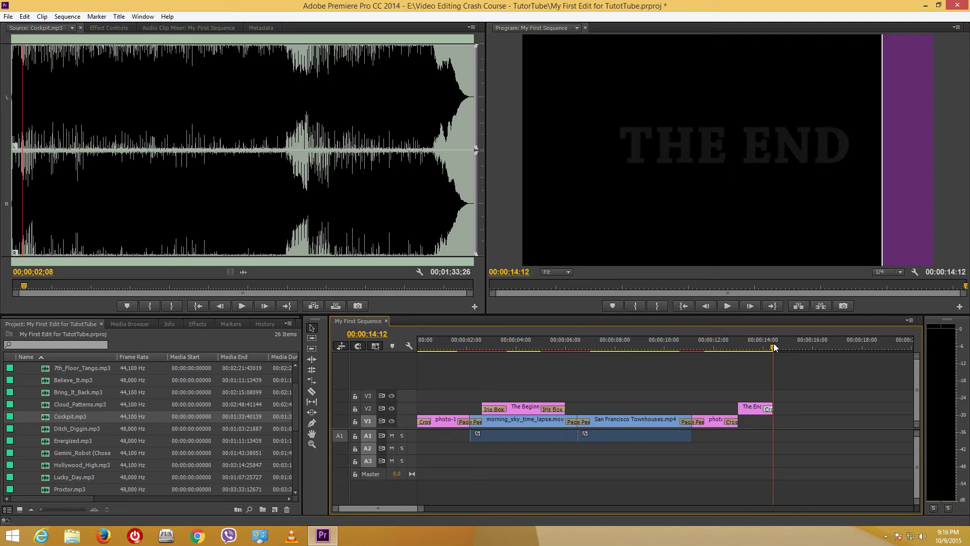
{"action": "left_click_drag", "start_coordinate": [25, 283], "coordinate": [2, 297]}
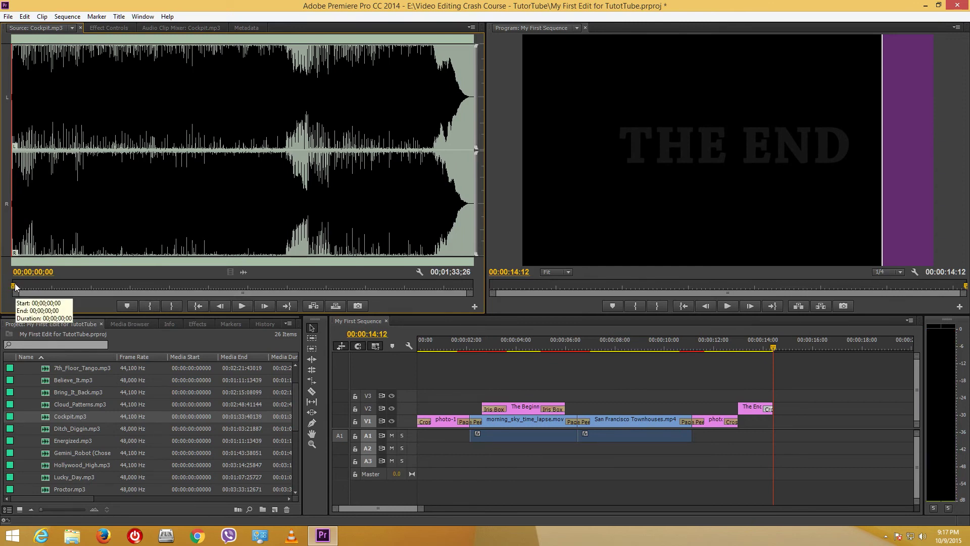
{"action": "left_click_drag", "start_coordinate": [22, 285], "coordinate": [83, 286]}
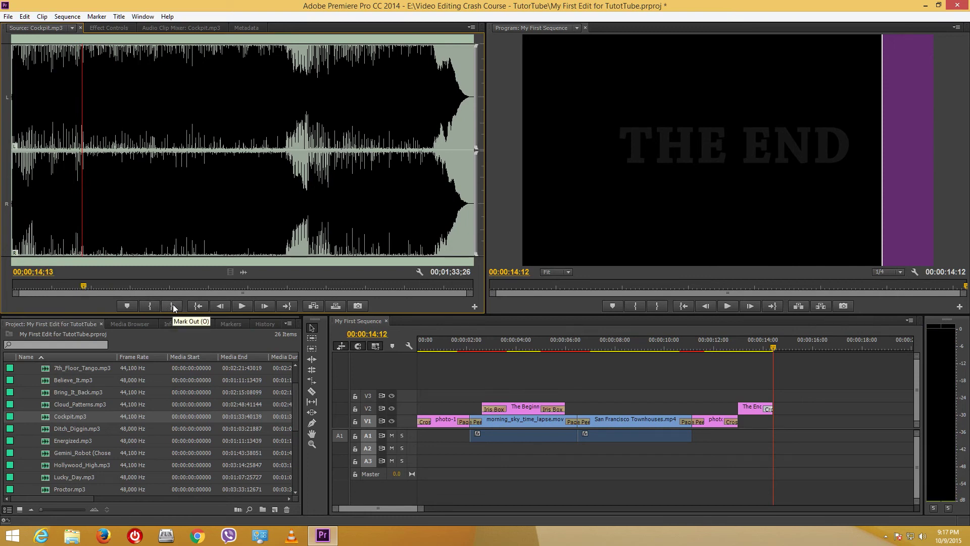
{"action": "left_click", "coordinate": [173, 304]}
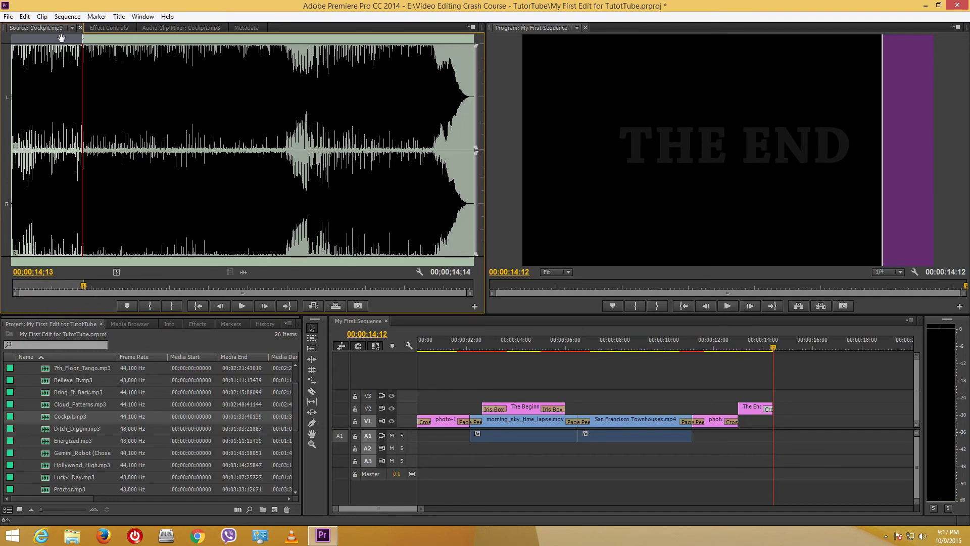
- Place the marked audio section of Cockpit.mp3 on A1 from the start of the sequence, replacing the clips' own audio
{"action": "left_click_drag", "start_coordinate": [244, 272], "coordinate": [370, 439]}
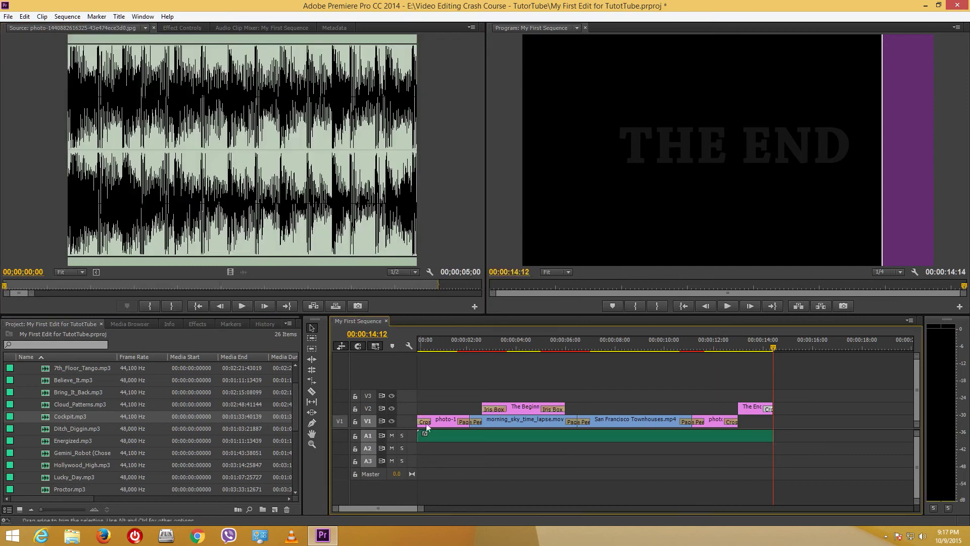
{"action": "double_click", "coordinate": [426, 423]}
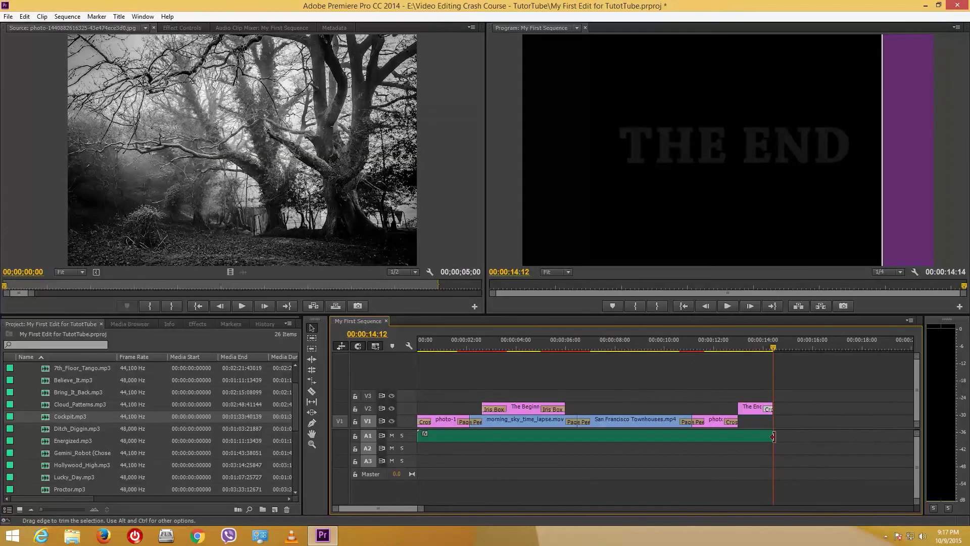
- Trim the end of the Cockpit.mp3 audio on A1 to 00:00:14:12 and play the sequence through from its start
{"action": "mouse_move", "coordinate": [772, 435]}
{"action": "left_mouse_down"}
{"action": "mouse_move", "coordinate": [804, 437]}
{"action": "mouse_move", "coordinate": [771, 448]}
{"action": "left_mouse_up"}
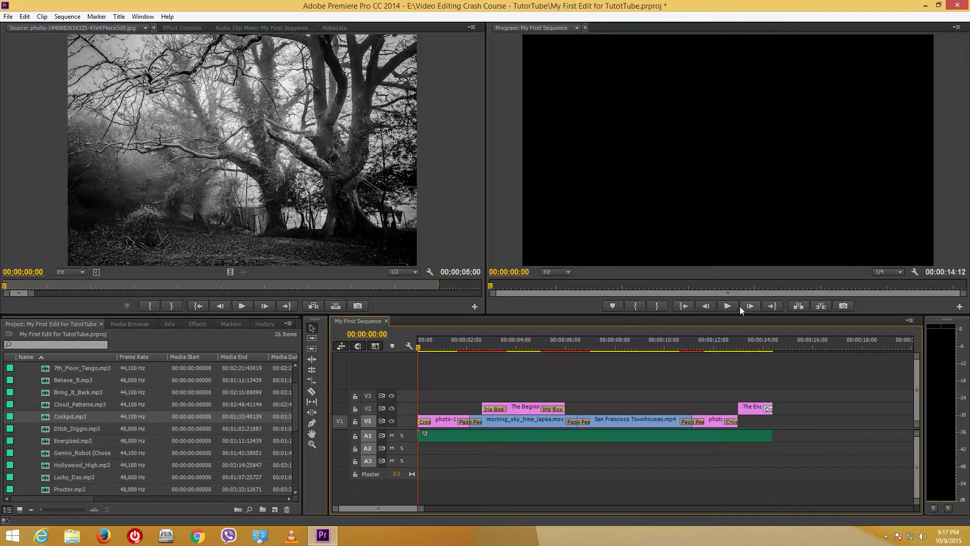
{"action": "left_click", "coordinate": [726, 304]}
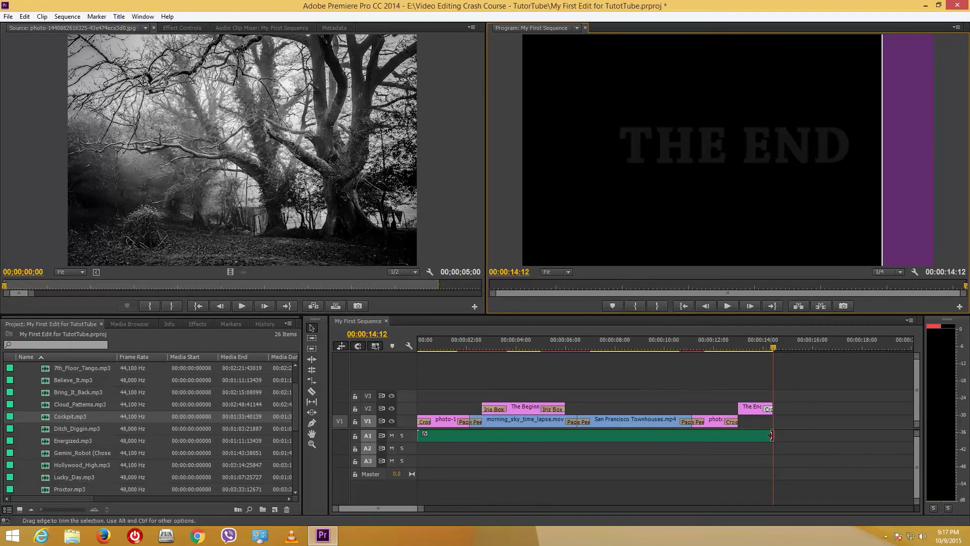
{"action": "left_click_drag", "start_coordinate": [773, 366], "coordinate": [753, 351]}
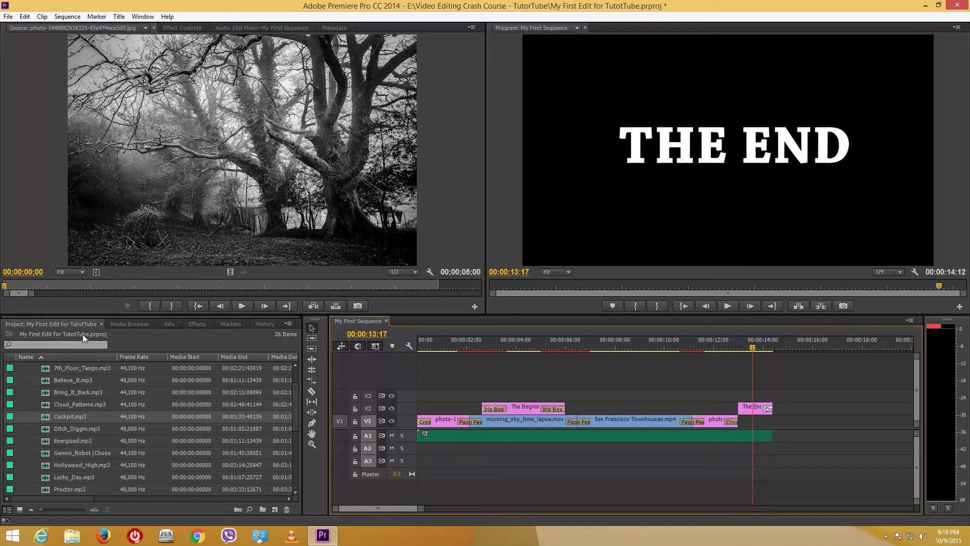
- Add a Constant Gain crossfade to the end of the A1 soundtrack and play the ending from 00:00:13:00
{"action": "left_click", "coordinate": [198, 324]}
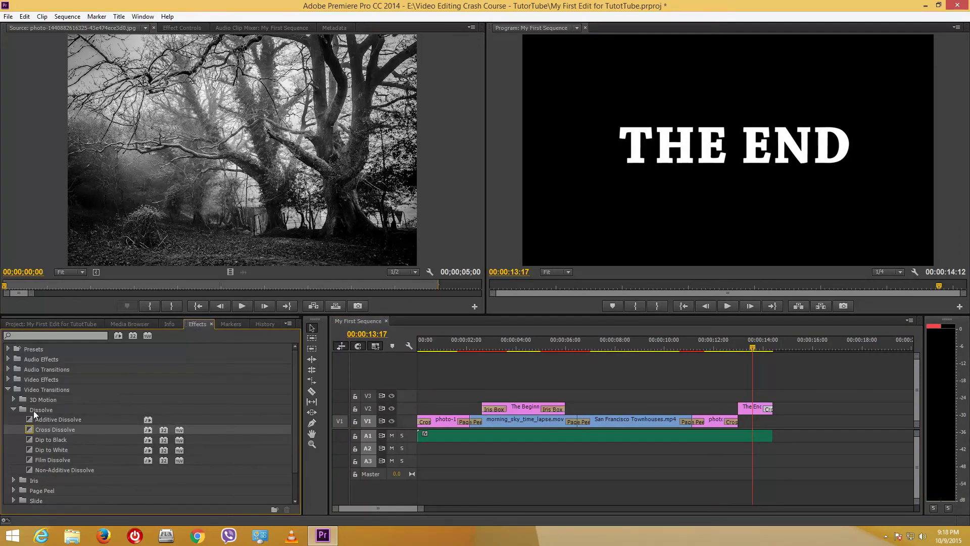
{"action": "left_click", "coordinate": [8, 389]}
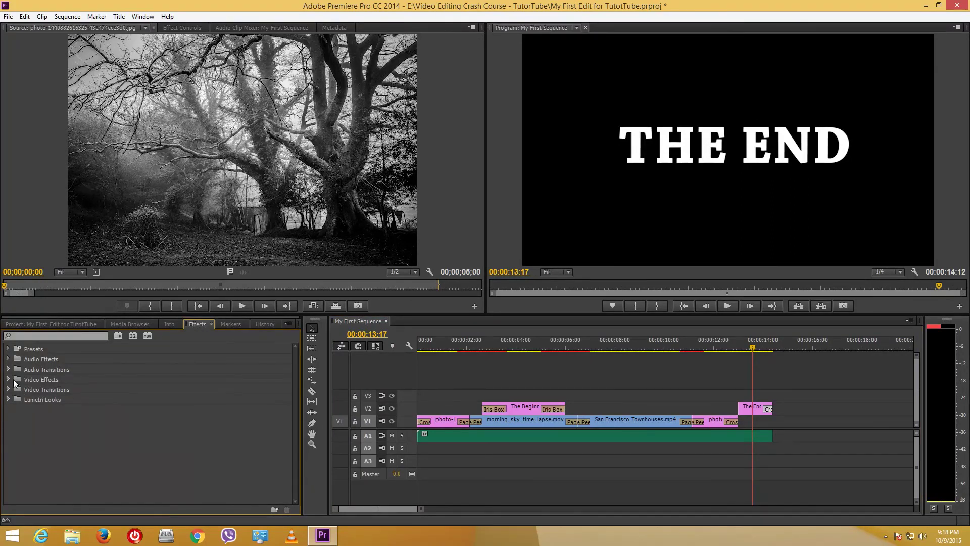
{"action": "left_click", "coordinate": [8, 370]}
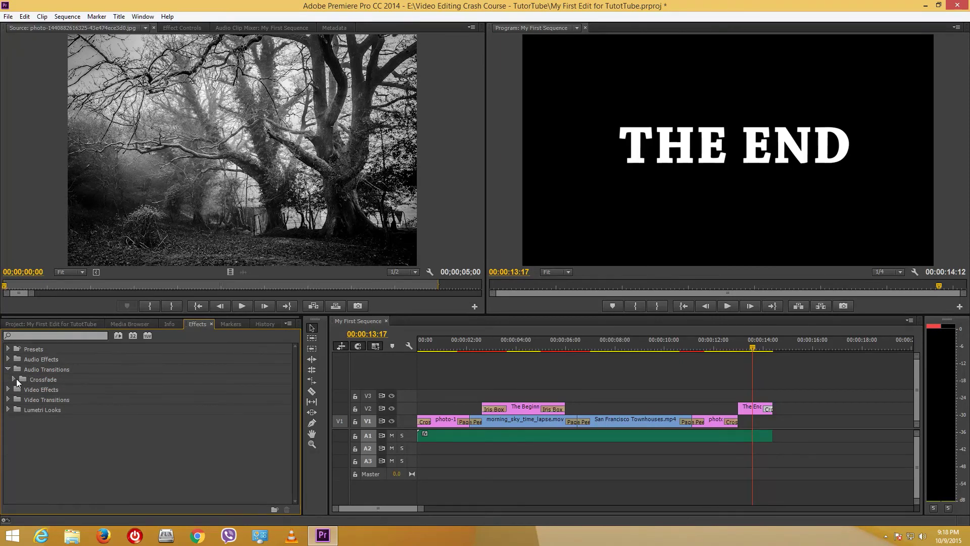
{"action": "left_click", "coordinate": [13, 380]}
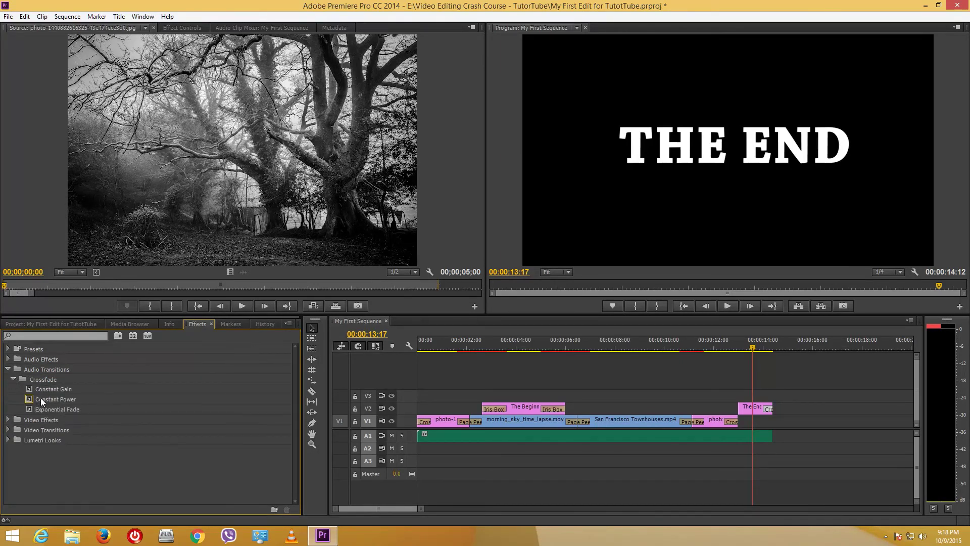
{"action": "left_click_drag", "start_coordinate": [29, 388], "coordinate": [772, 441]}
{"action": "left_click_drag", "start_coordinate": [745, 347], "coordinate": [735, 346]}
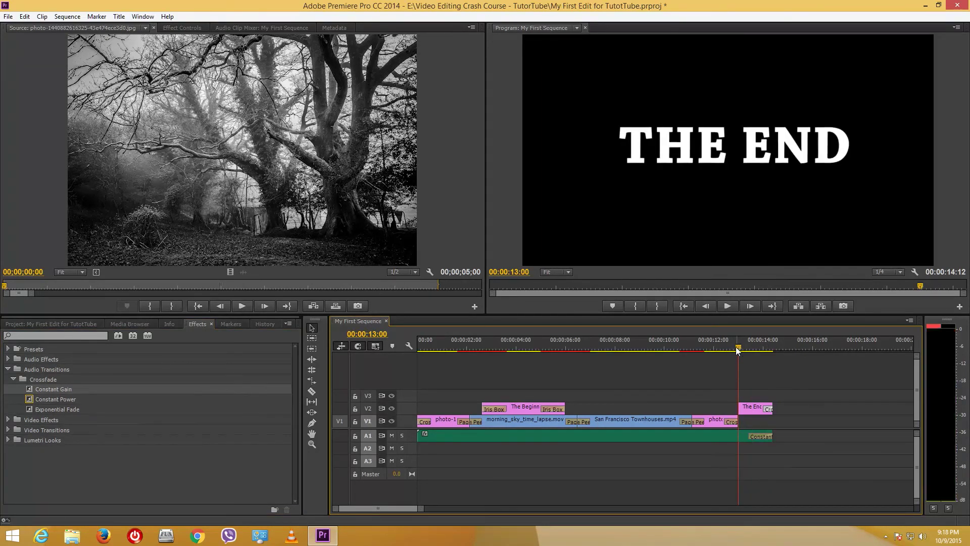
{"action": "left_click", "coordinate": [726, 306]}
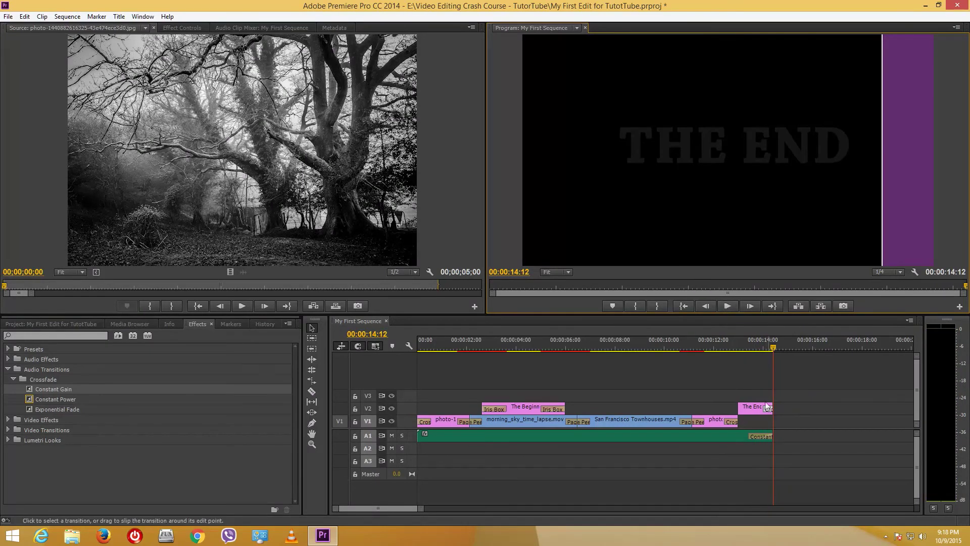
- Return the playhead to the start of the sequence and save the project
{"action": "key", "text": "Home"}
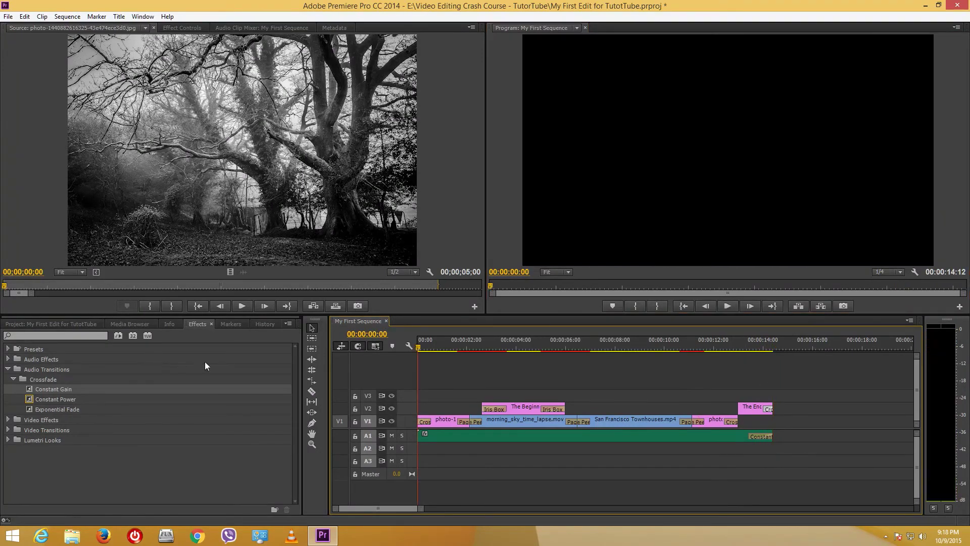
{"action": "left_click", "coordinate": [451, 341]}
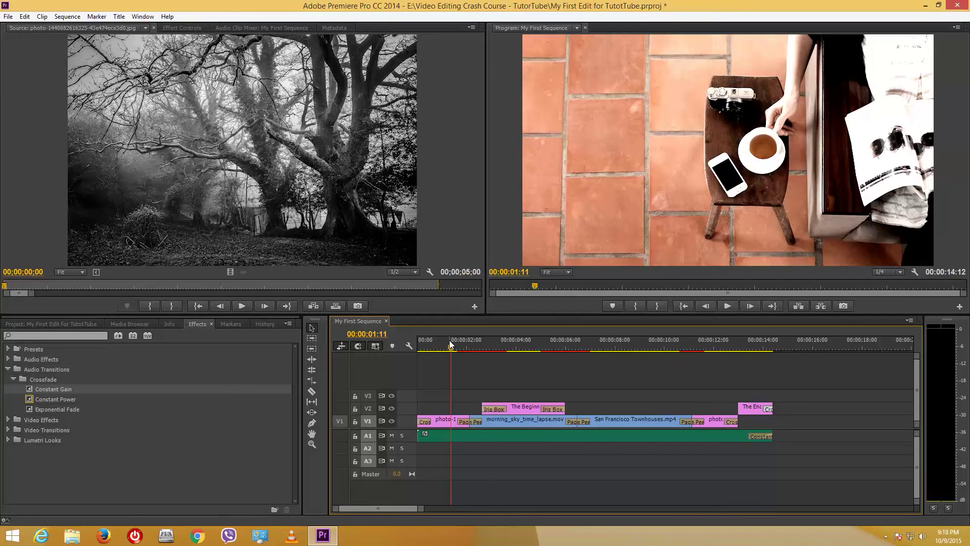
{"action": "left_click", "coordinate": [456, 342]}
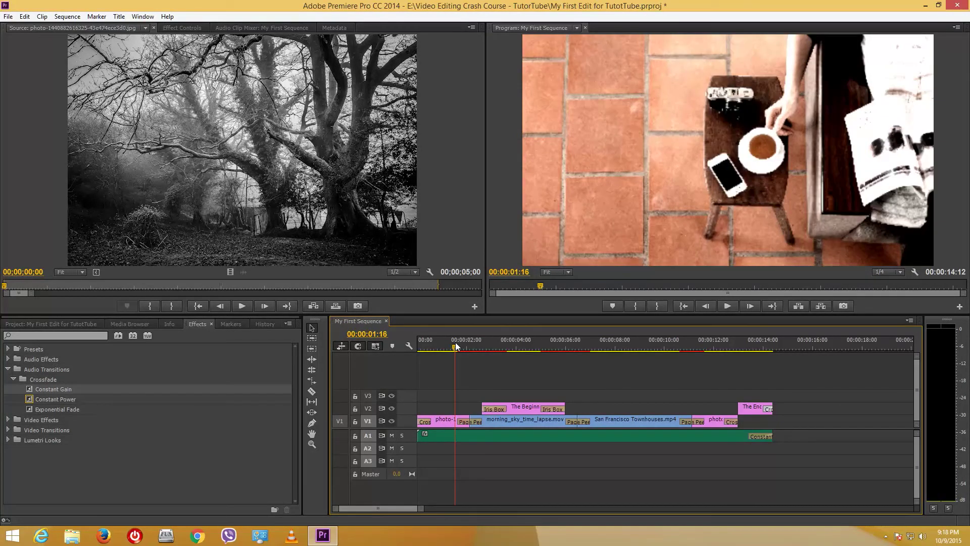
{"action": "key", "text": "Home"}
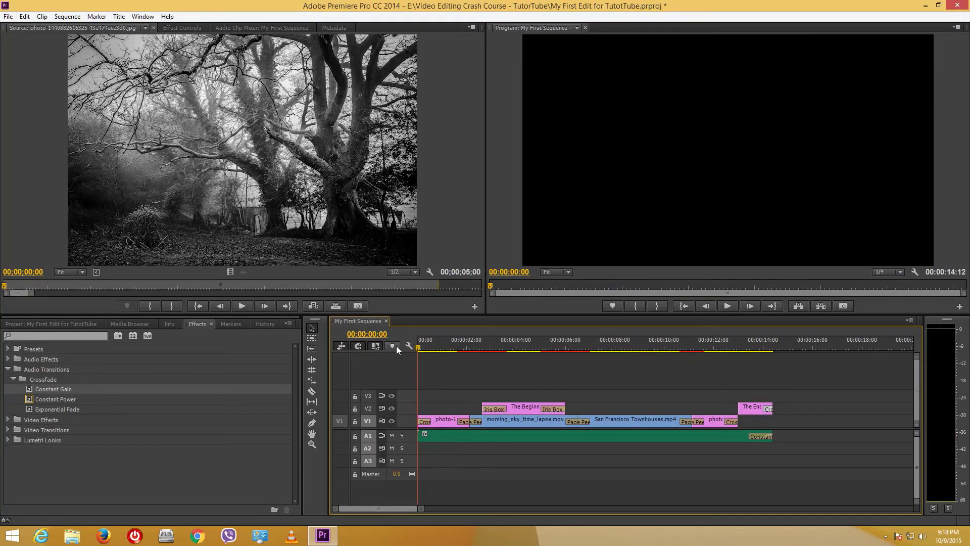
{"action": "key", "text": "ctrl+s"}
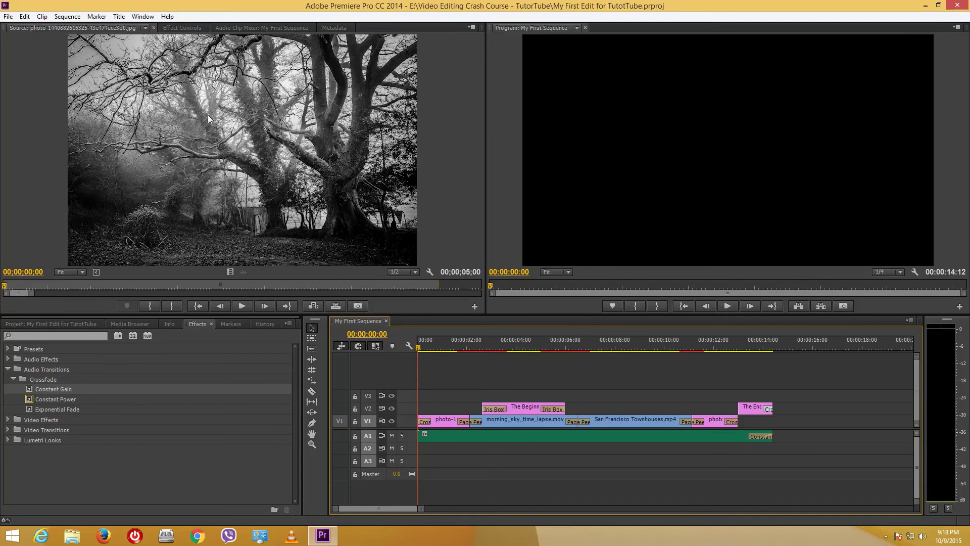
- Collapse the Sound Track bin in the project and select My First Sequence
{"action": "left_click", "coordinate": [44, 324]}
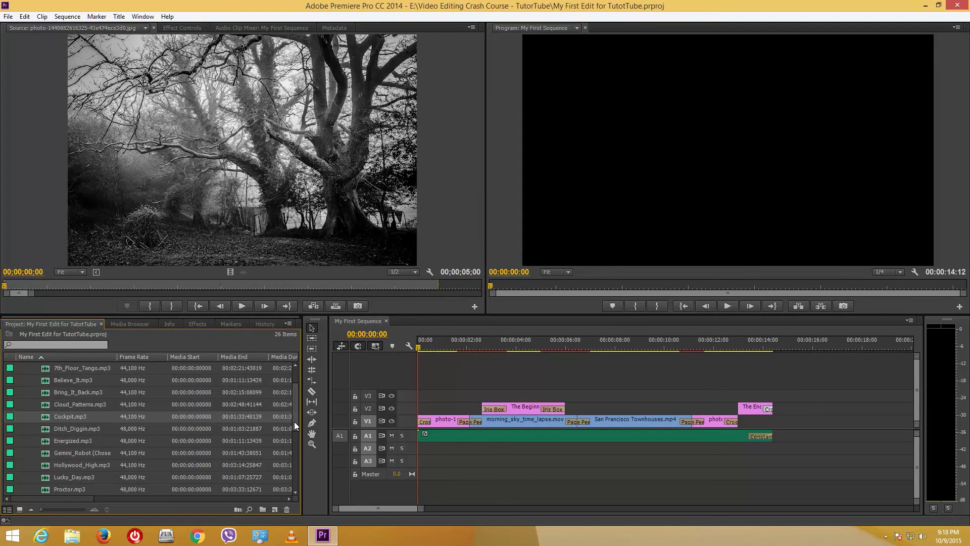
{"action": "scroll", "coordinate": [294, 421], "scroll_direction": "up", "scroll_amount": 1}
{"action": "left_click", "coordinate": [23, 392]}
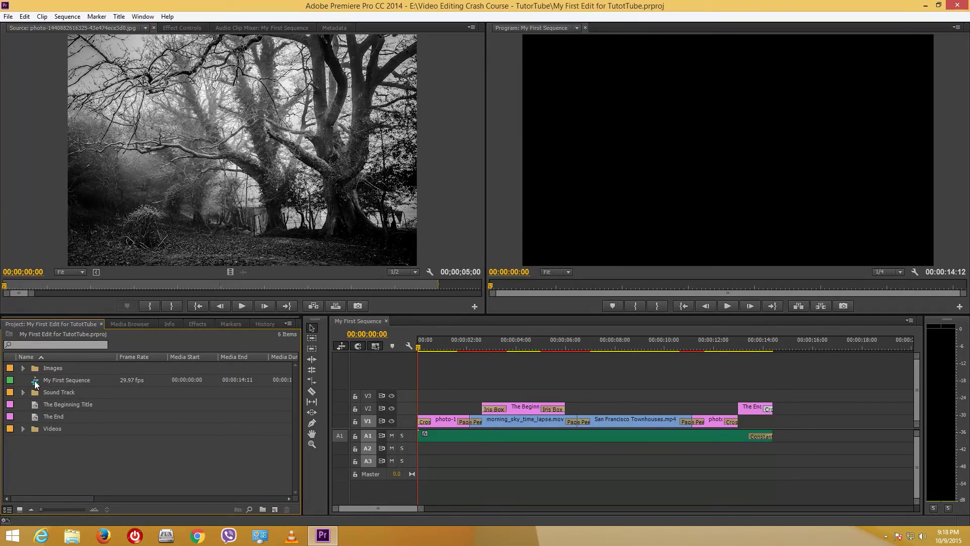
{"action": "left_click", "coordinate": [36, 383]}
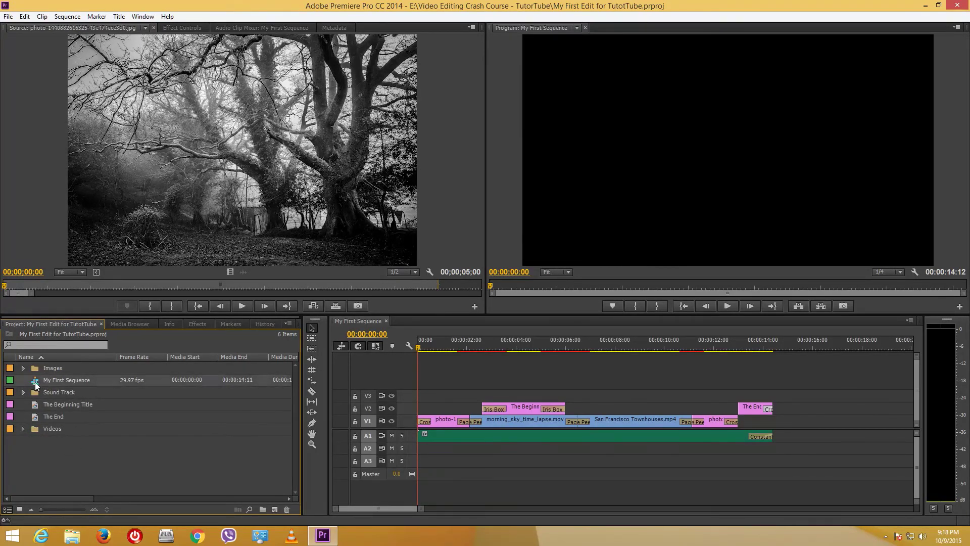
{"action": "left_click", "coordinate": [37, 404]}
{"action": "left_click", "coordinate": [38, 381]}
- Open the media export settings for My First Sequence with the H.264 format and the YouTube 1080p HD preset
{"action": "left_click", "coordinate": [8, 16]}
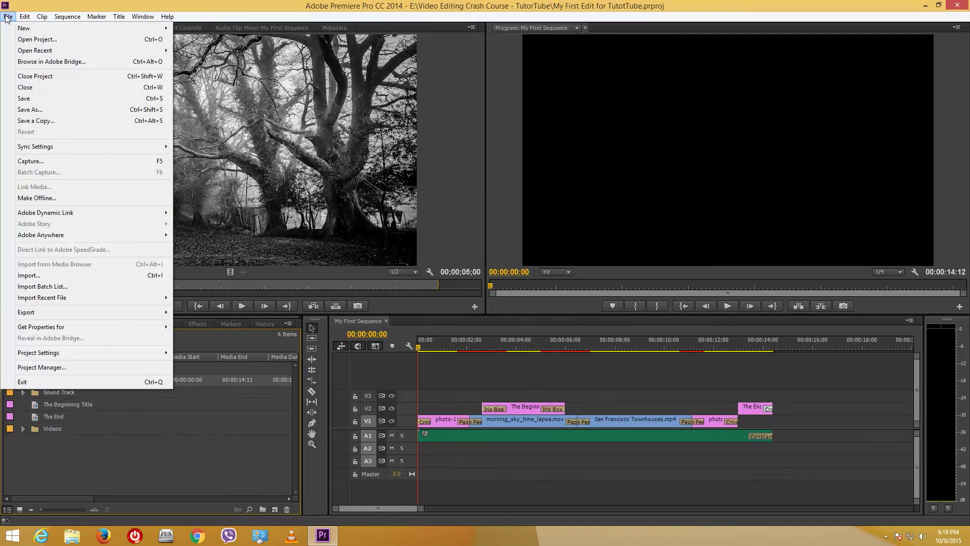
{"action": "mouse_move", "coordinate": [42, 311]}
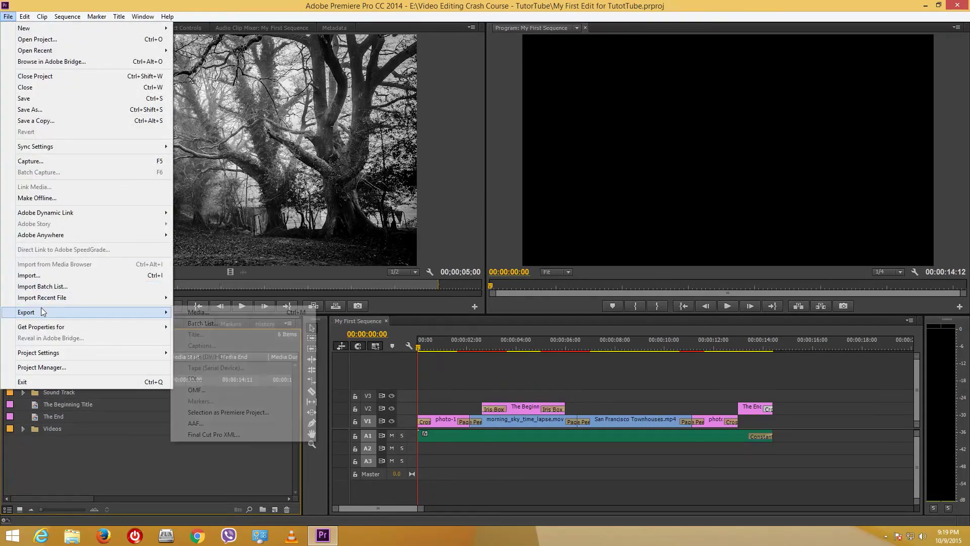
{"action": "left_click", "coordinate": [202, 318]}
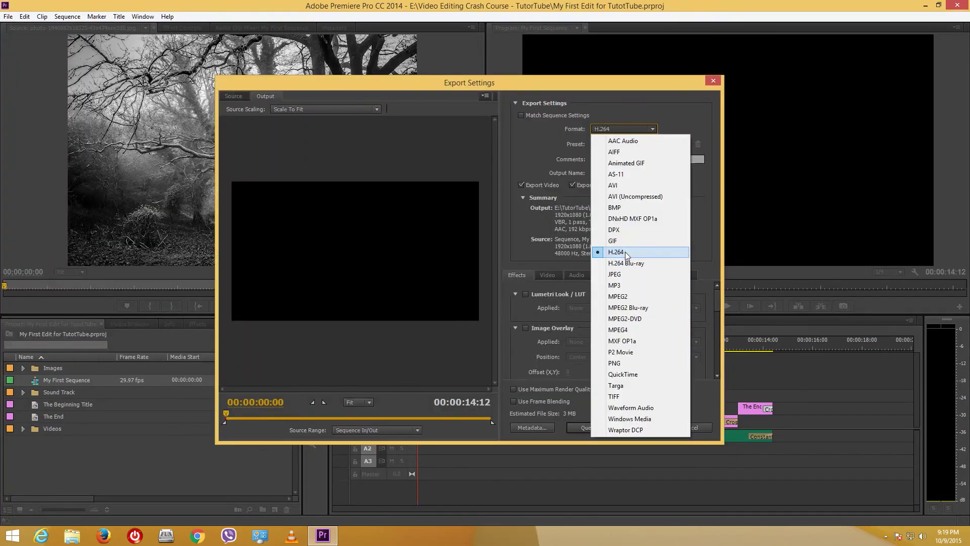
{"action": "left_click", "coordinate": [626, 253]}
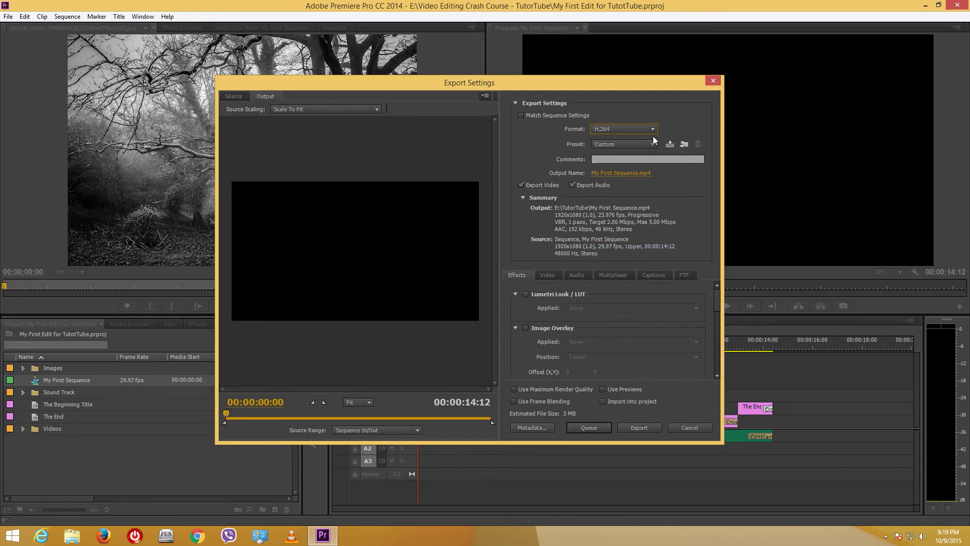
{"action": "left_click", "coordinate": [620, 143]}
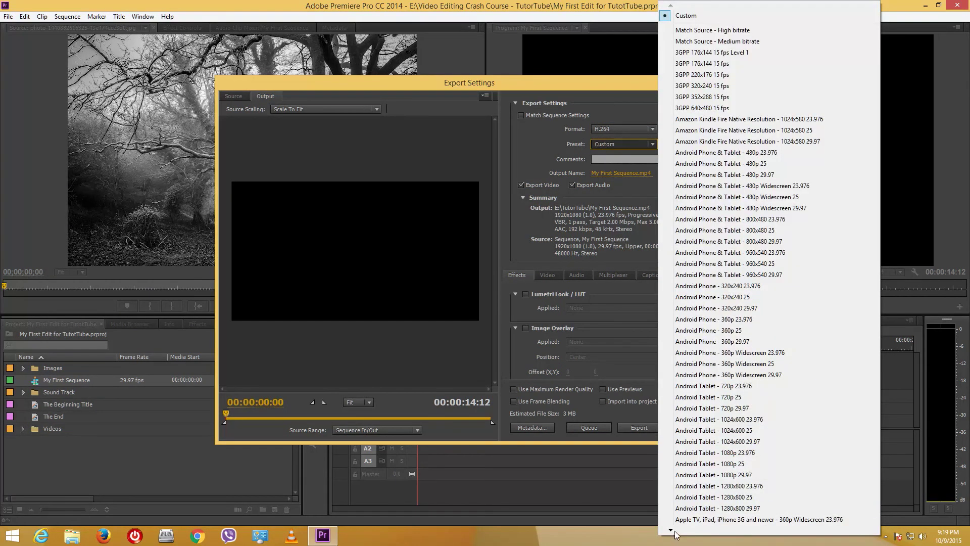
{"action": "mouse_move", "coordinate": [675, 532]}
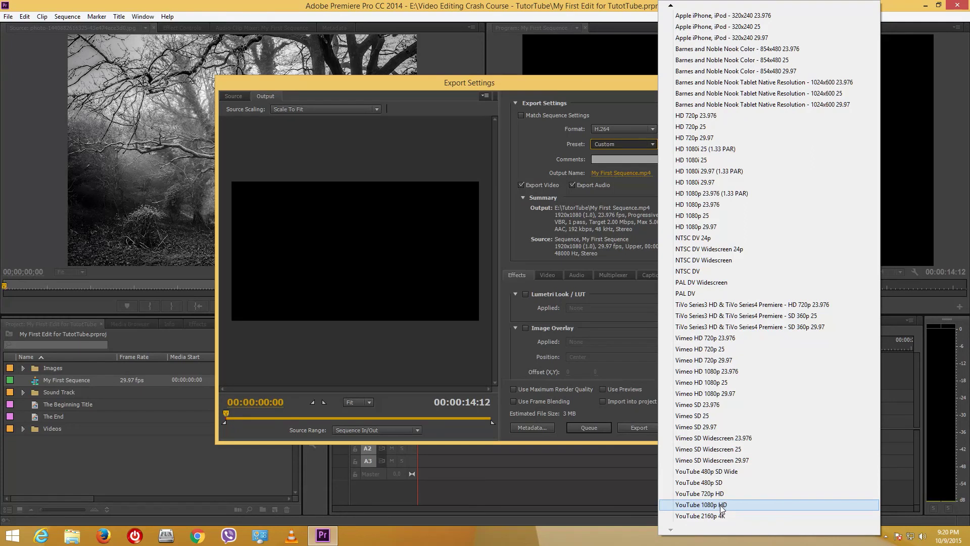
{"action": "left_click", "coordinate": [721, 505]}
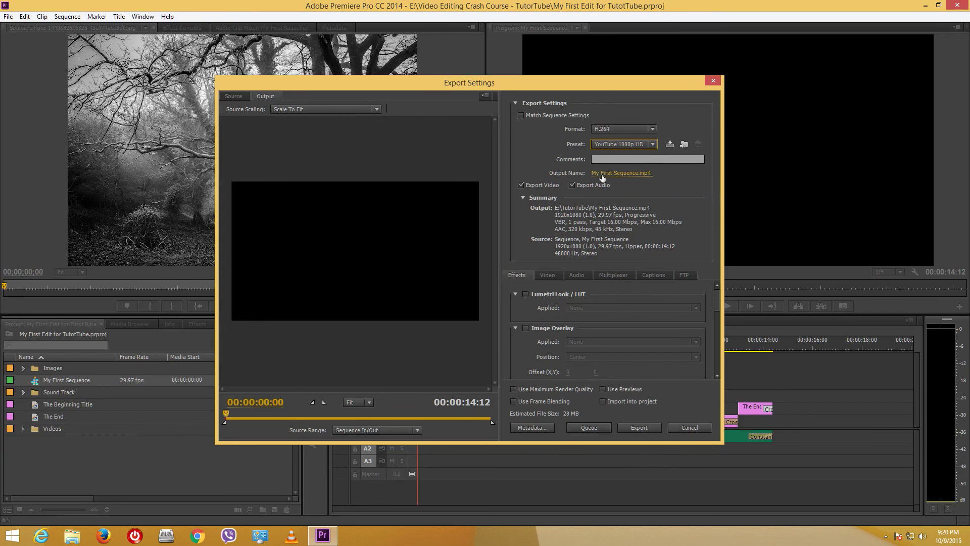
- Browse the export's output location to the Video Editing Crash Course - TutorTube folder on Files (E:)
{"action": "left_click", "coordinate": [638, 174]}
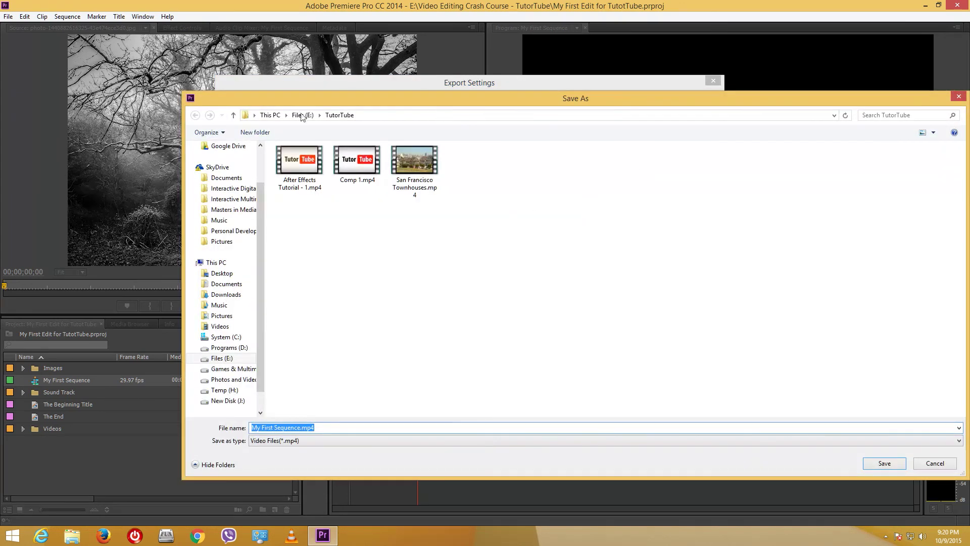
{"action": "left_click", "coordinate": [302, 115]}
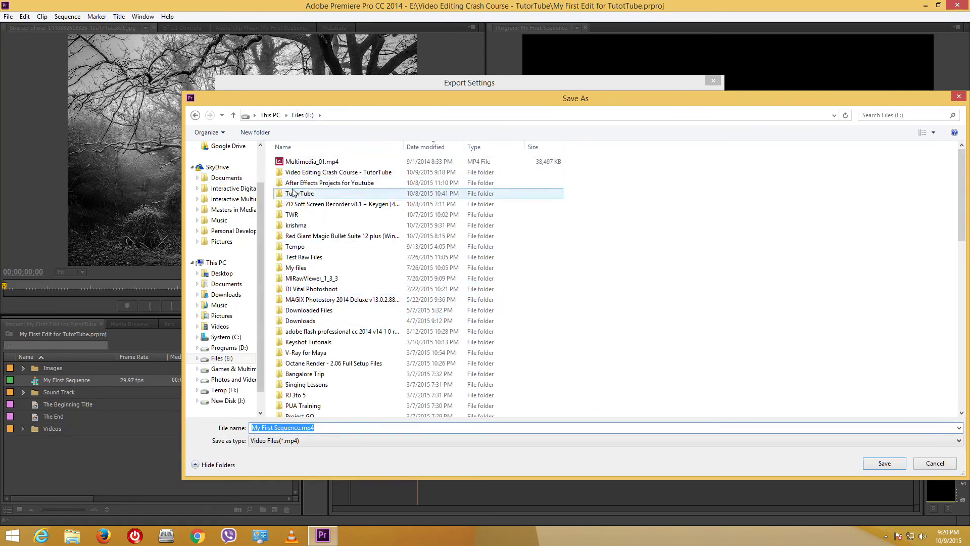
{"action": "double_click", "coordinate": [323, 172]}
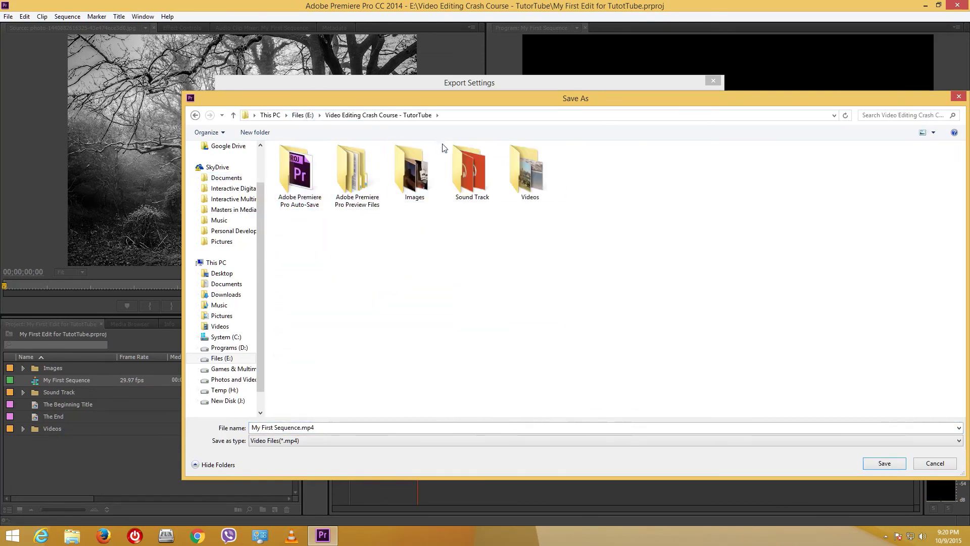
- Create a folder named Exported Video inside the Video Editing Crash Course - TutorTube folder
{"action": "right_click", "coordinate": [469, 279]}
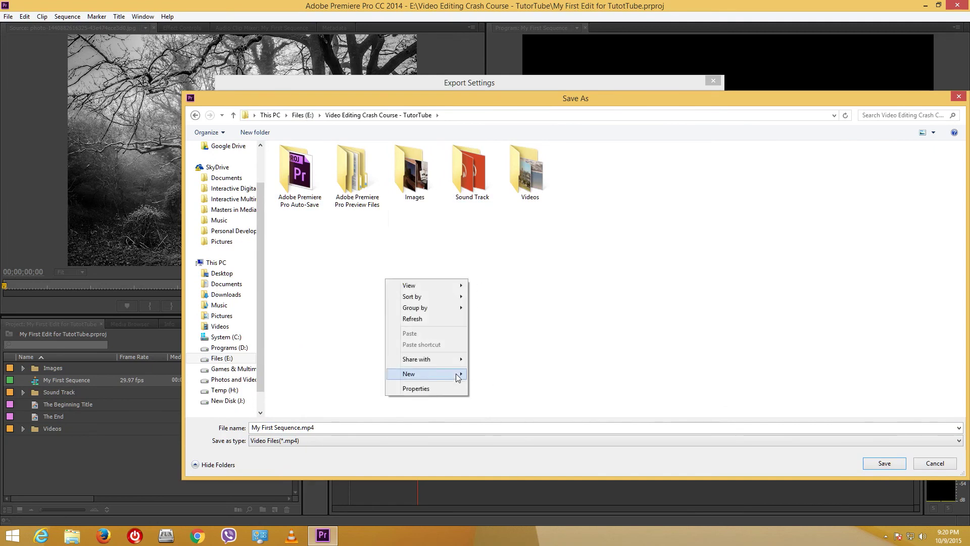
{"action": "mouse_move", "coordinate": [456, 374]}
{"action": "left_click", "coordinate": [332, 203]}
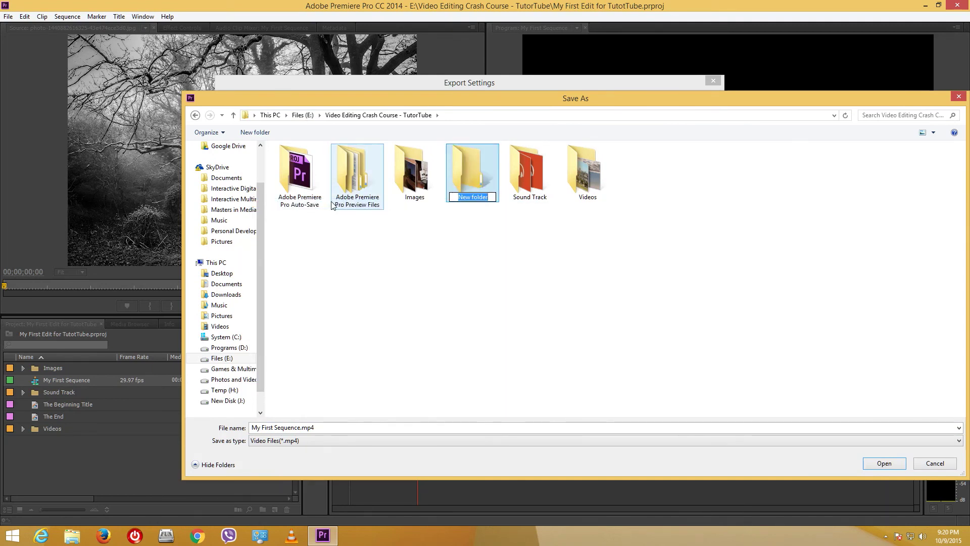
{"action": "type", "text": "Expoeted"}
{"action": "key", "text": "BackSpace"}
{"action": "key", "text": "BackSpace"}
{"action": "key", "text": "BackSpace"}
{"action": "key", "text": "BackSpace"}
{"action": "type", "text": "rted Video"}
{"action": "left_click", "coordinate": [622, 261]}
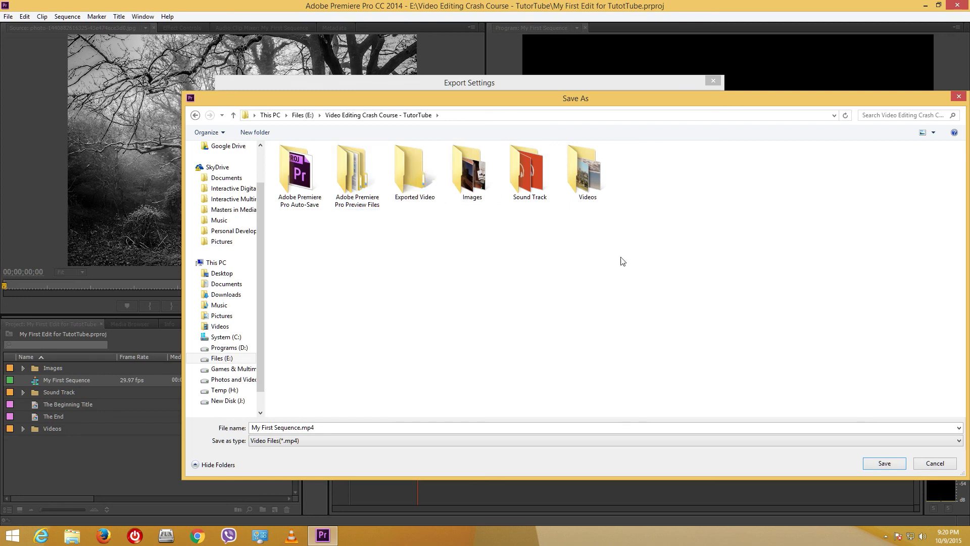
- Set the output to My First Sequence.mp4 in the Exported Video folder and export the sequence
{"action": "double_click", "coordinate": [415, 171]}
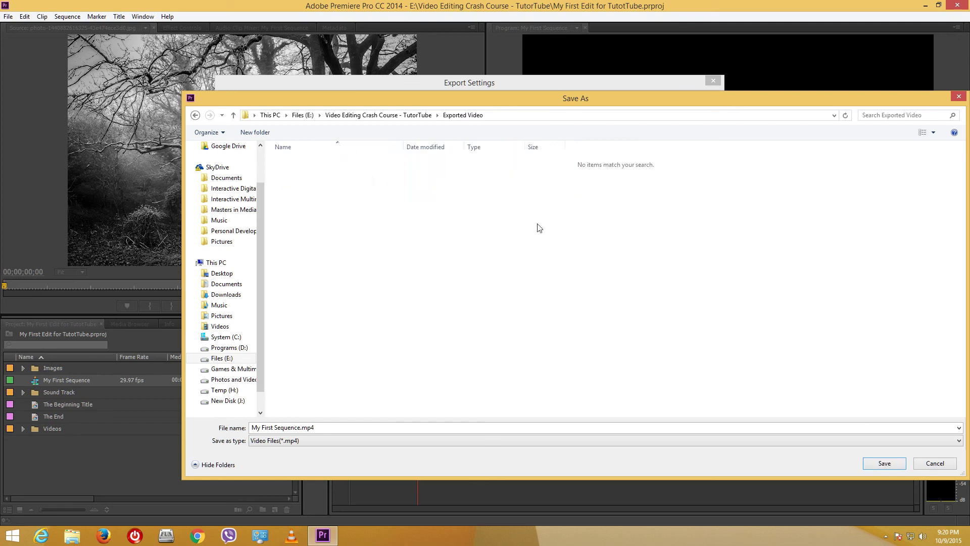
{"action": "left_click", "coordinate": [885, 464]}
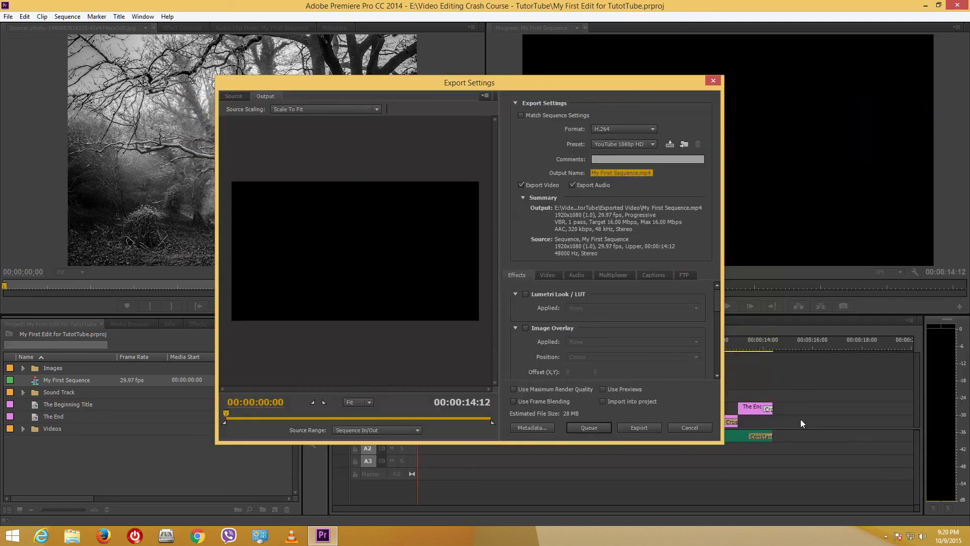
{"action": "left_click", "coordinate": [645, 429]}
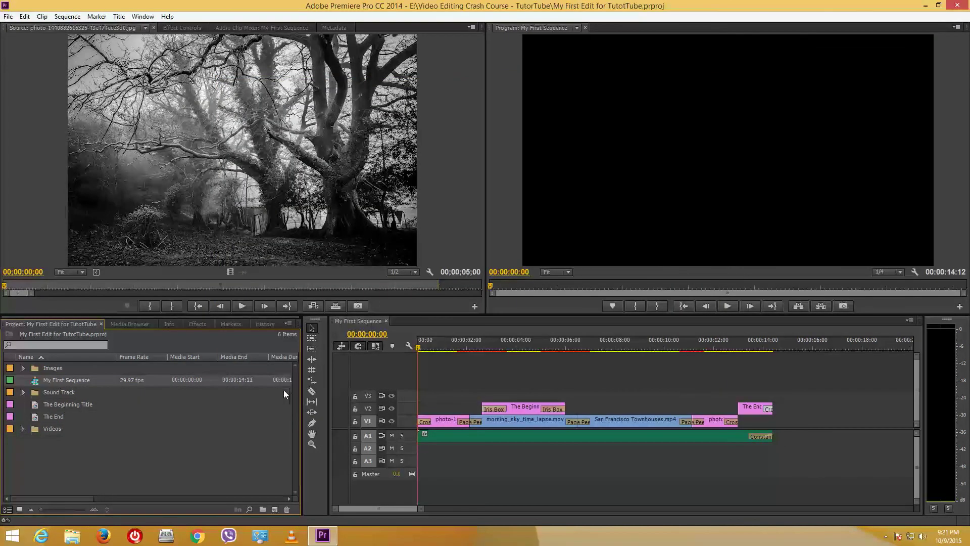
- Close Premiere Pro and open the Exported Video folder inside Video Editing Crash Course - TutorTube on Files (E:) in File Explorer
{"action": "left_click", "coordinate": [960, 7]}
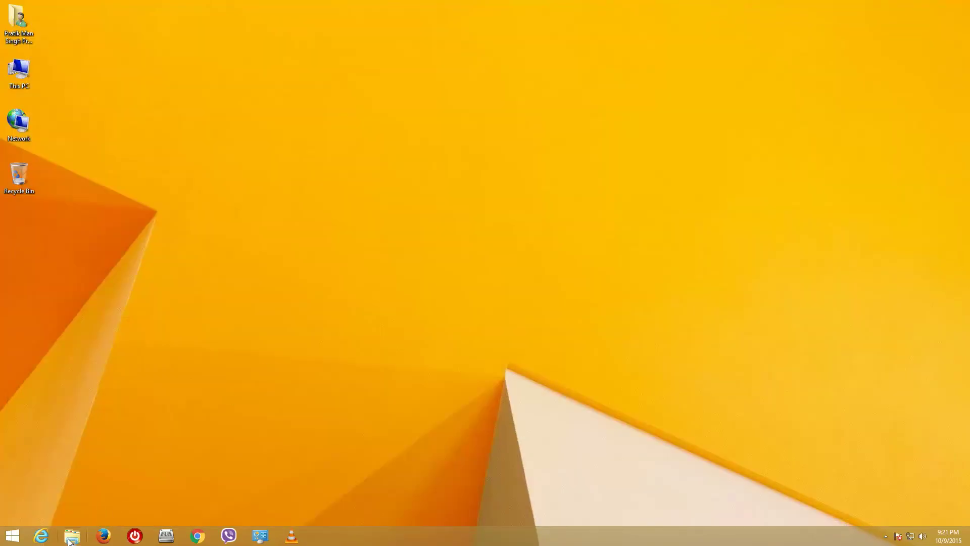
{"action": "left_click", "coordinate": [72, 537]}
{"action": "double_click", "coordinate": [554, 169]}
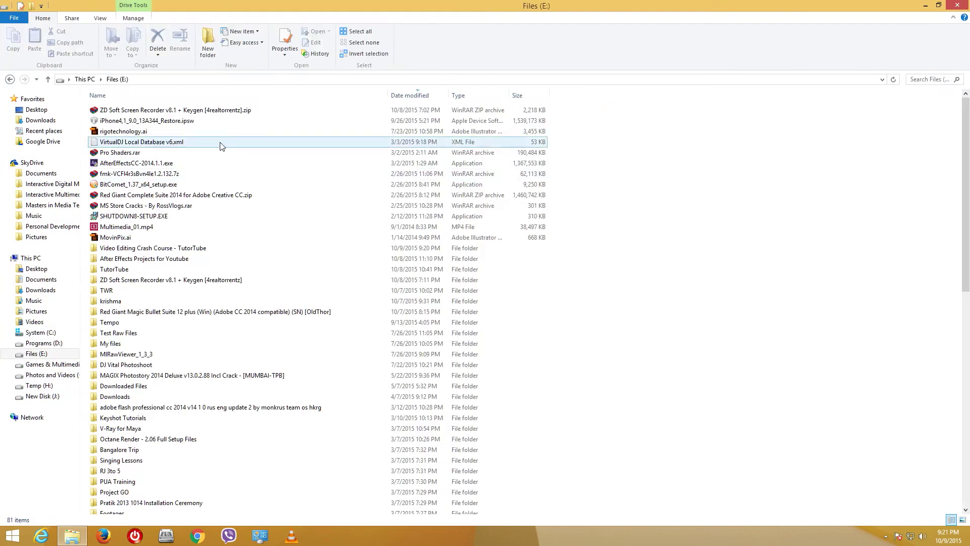
{"action": "double_click", "coordinate": [147, 248]}
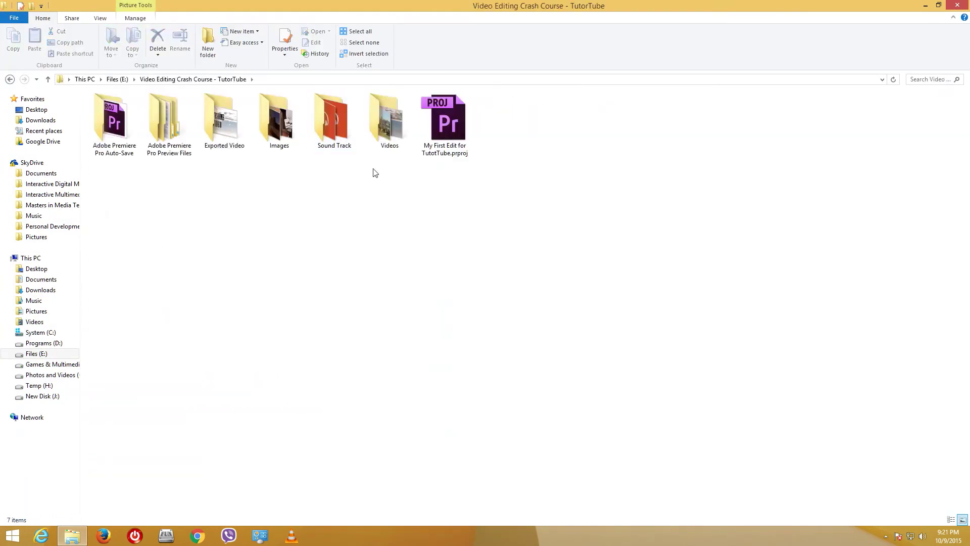
{"action": "double_click", "coordinate": [225, 132]}
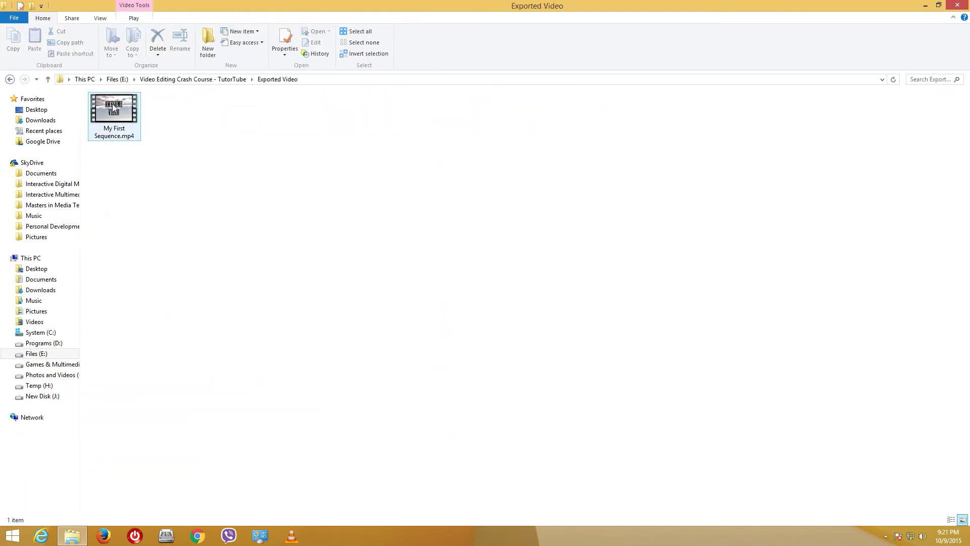
- Open the exported My First Sequence.mp4 with VLC media player
{"action": "right_click", "coordinate": [113, 108]}
{"action": "mouse_move", "coordinate": [115, 144]}
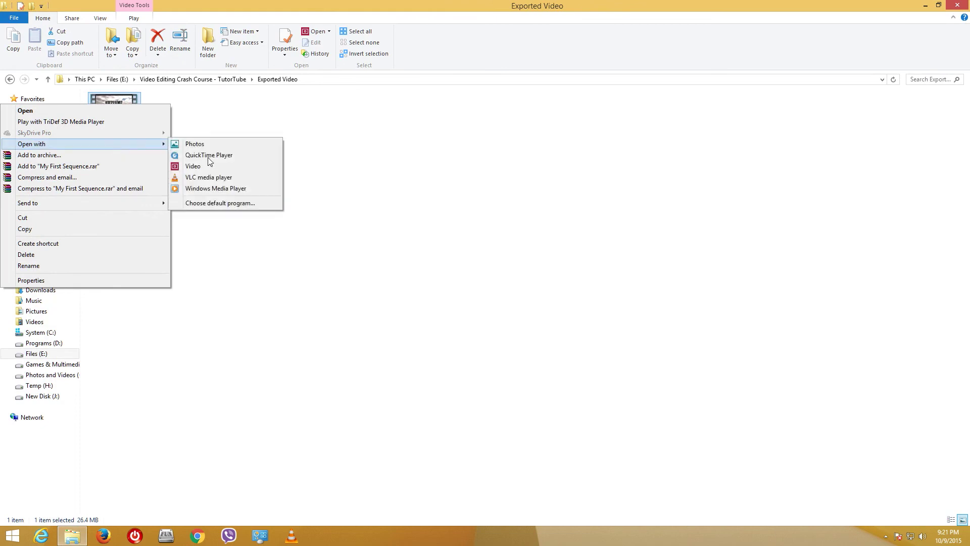
{"action": "left_click", "coordinate": [209, 177]}
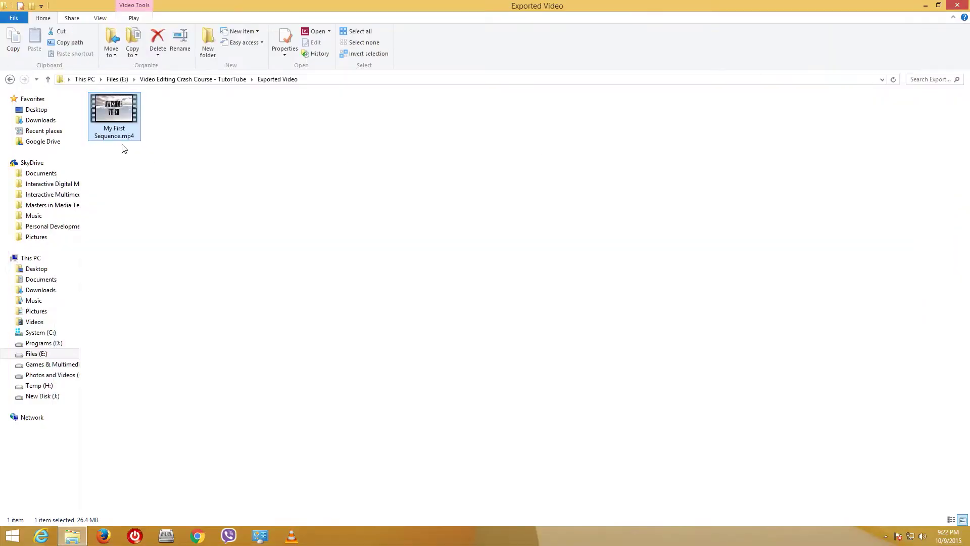
- Check the file size in the properties of My First Sequence.mp4 and close the properties
{"action": "right_click", "coordinate": [116, 133]}
{"action": "mouse_move", "coordinate": [145, 171]}
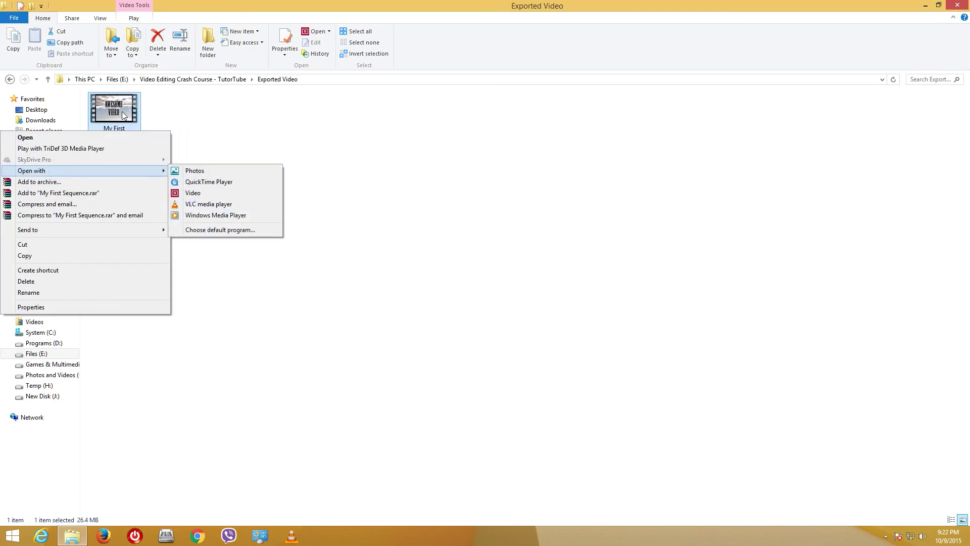
{"action": "left_click", "coordinate": [41, 307]}
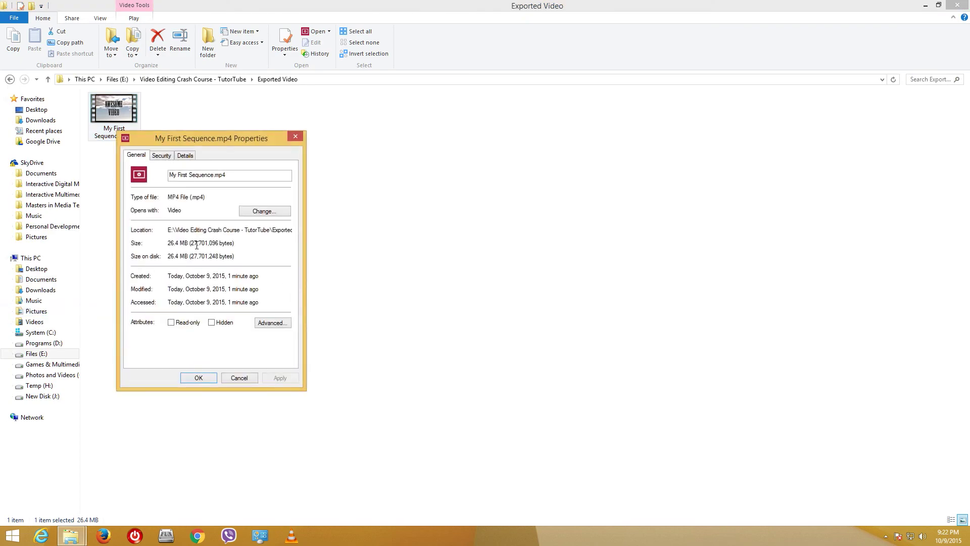
{"action": "left_click", "coordinate": [295, 136]}
- Play My First Sequence.mp4 again in VLC media player with the volume lowered to 0%
{"action": "right_click", "coordinate": [122, 116]}
{"action": "mouse_move", "coordinate": [132, 161]}
{"action": "left_click", "coordinate": [222, 188]}
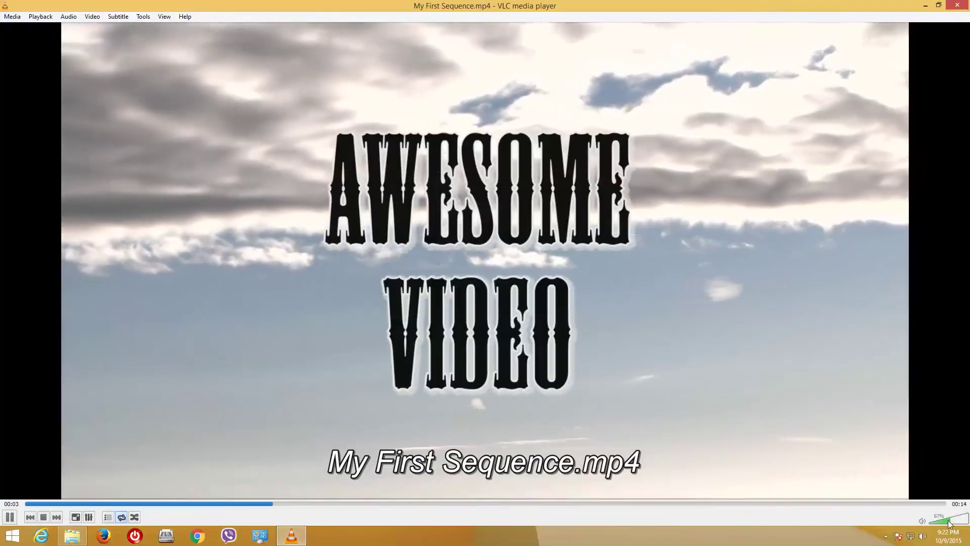
{"action": "left_click_drag", "start_coordinate": [949, 523], "coordinate": [926, 520]}
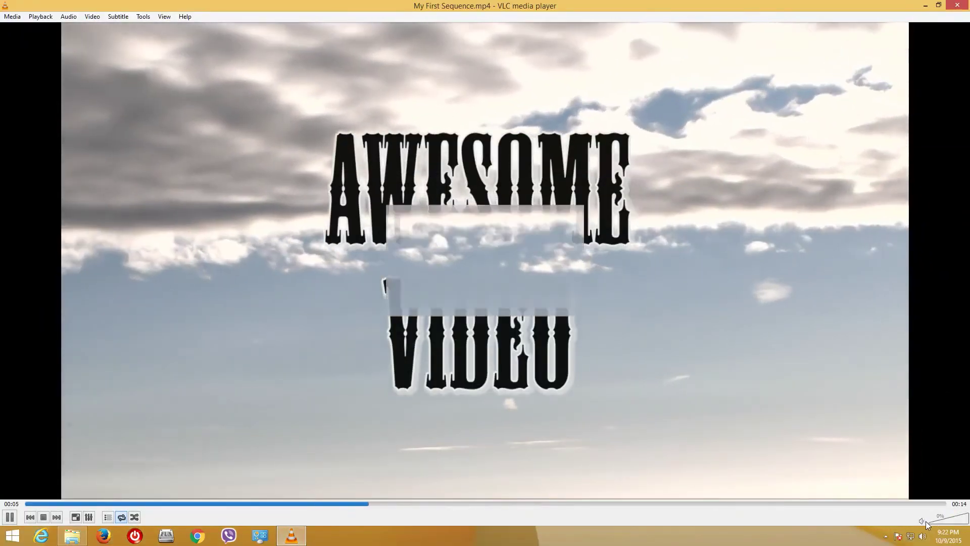